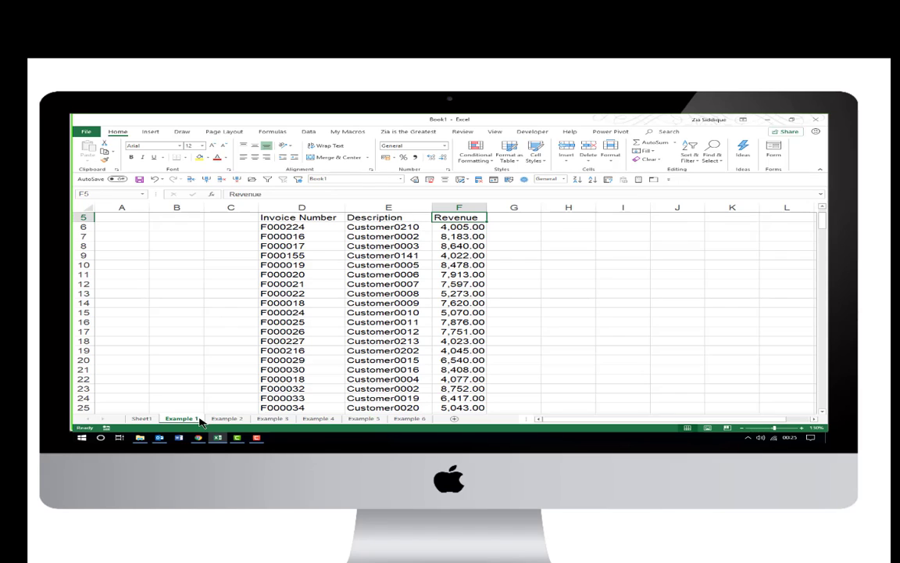
- Highlight Revenue cells F6:F252 greater than 5500 using Green Fill with Dark Green Text conditional formatting
key(Down)
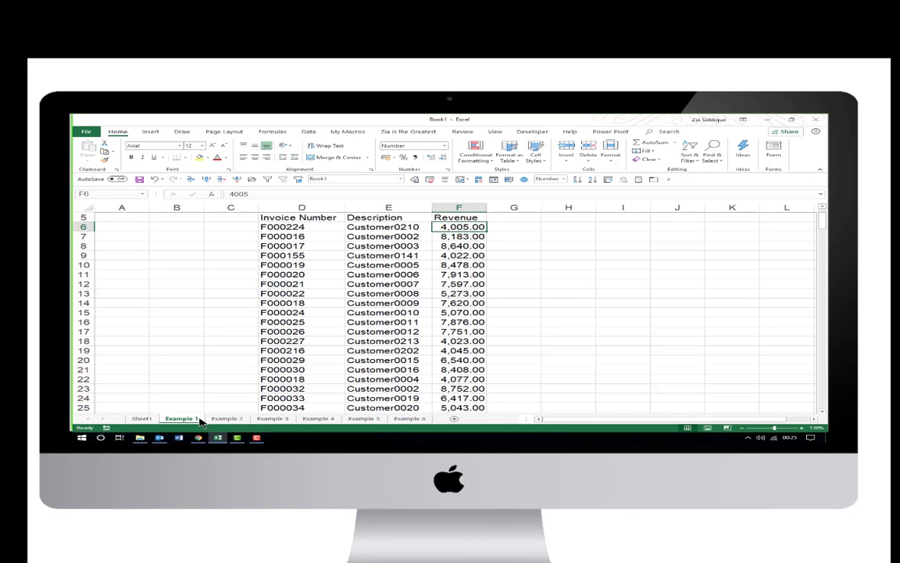
key(ctrl+shift+Down)
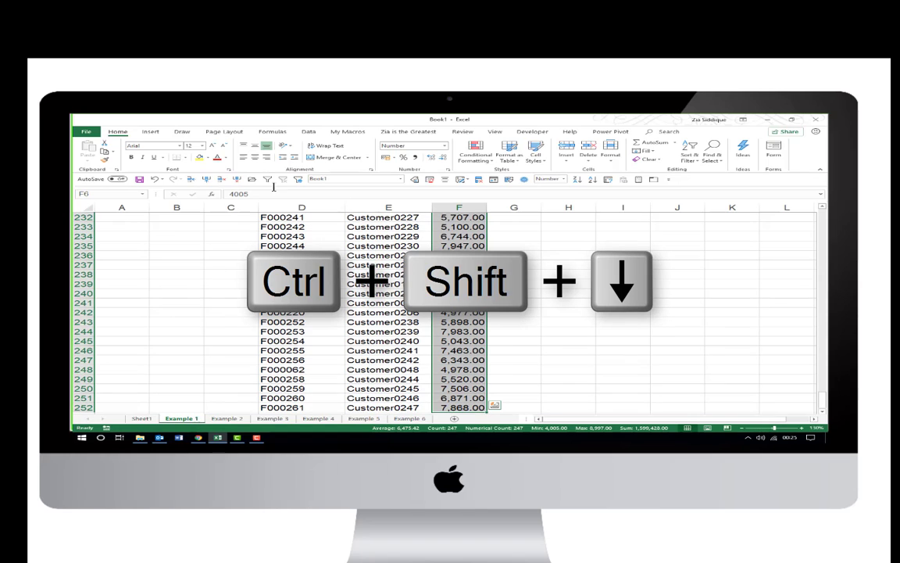
click(475, 153)
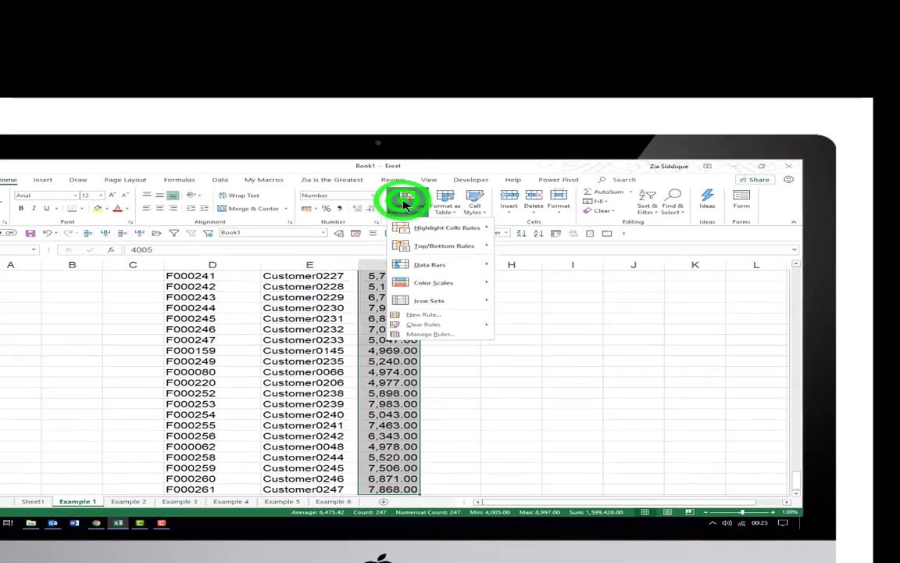
mouse_move(413, 232)
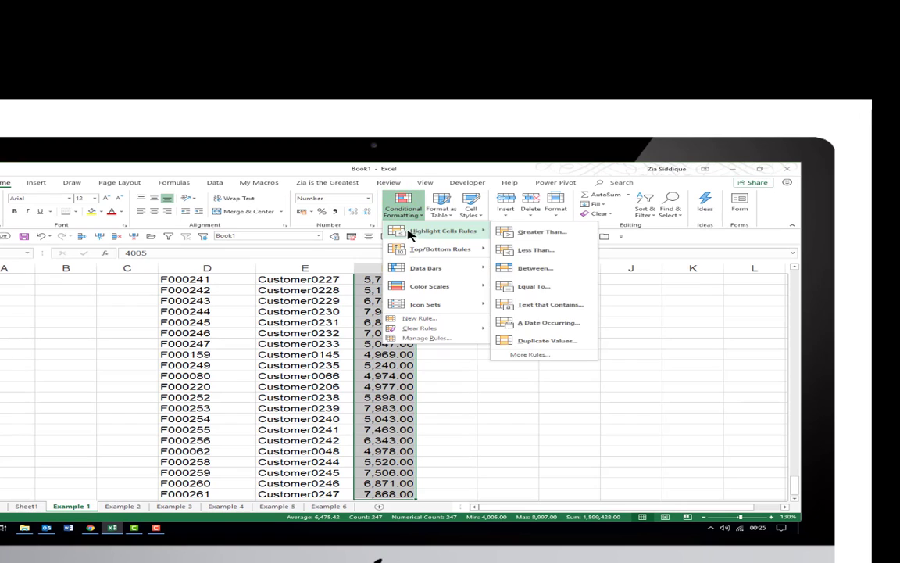
click(506, 232)
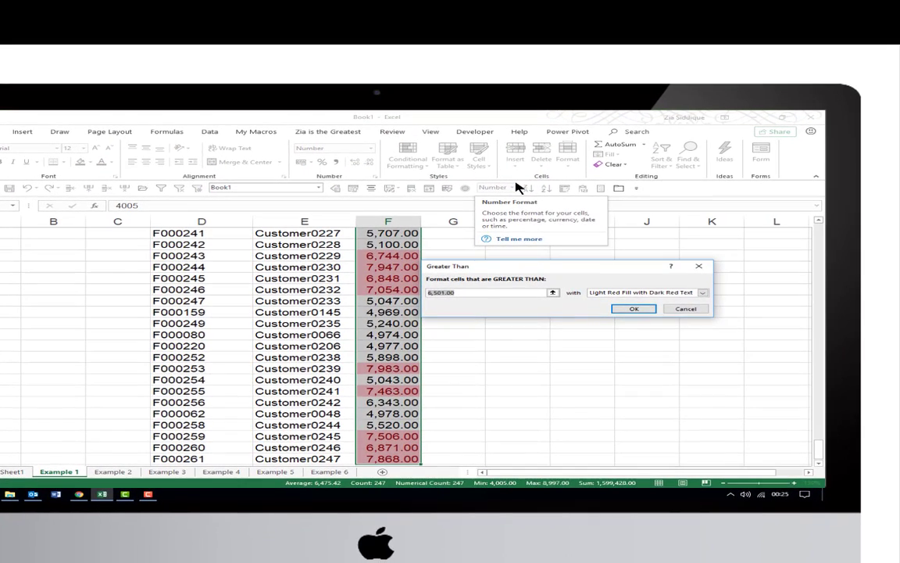
text(500)
key(BackSpace)
key(BackSpace)
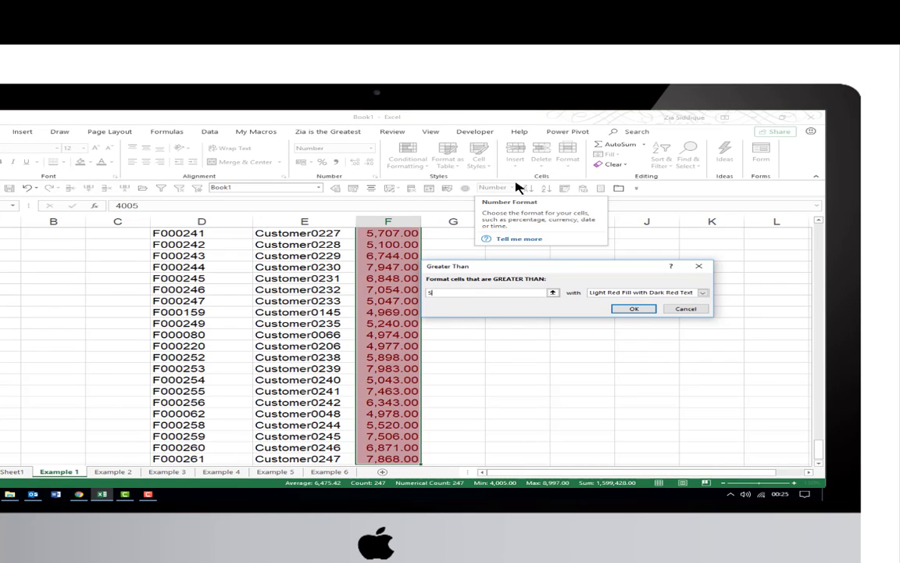
text(500)
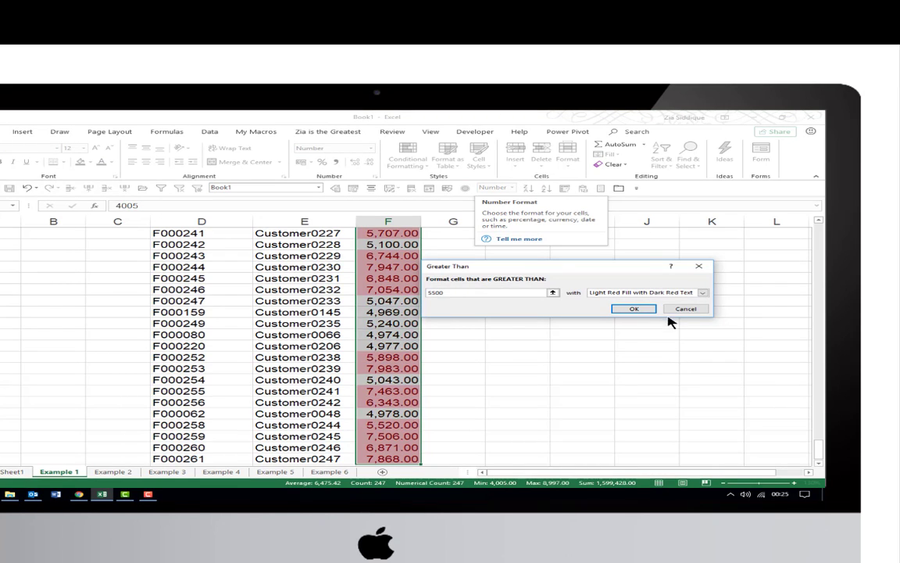
click(697, 293)
click(635, 316)
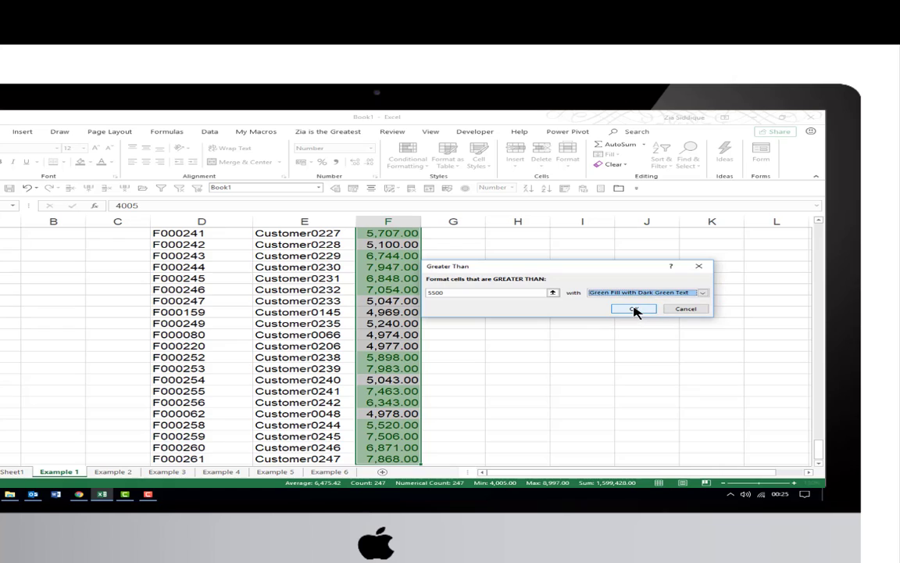
click(634, 308)
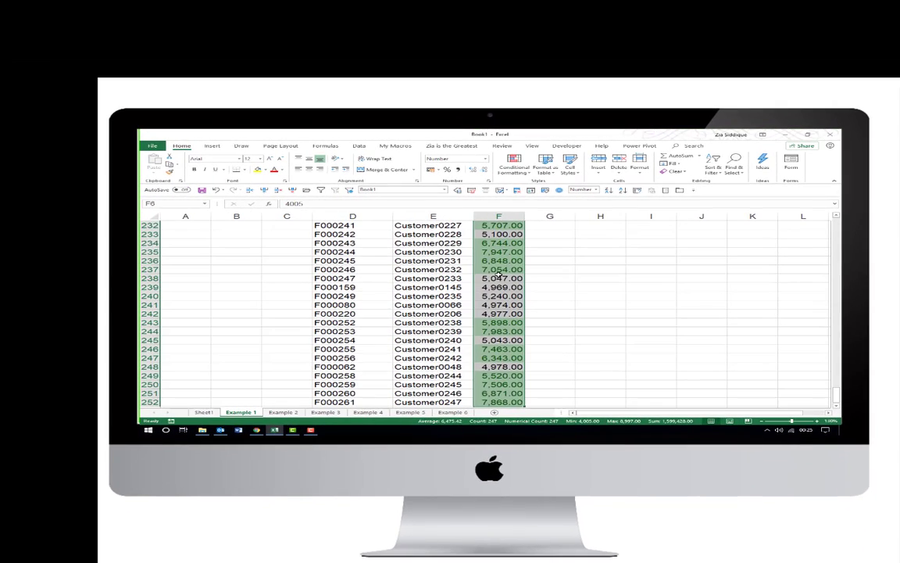
- Examine the highlighted and unhighlighted Revenue values in column F, moving up from the end of the list
click(500, 270)
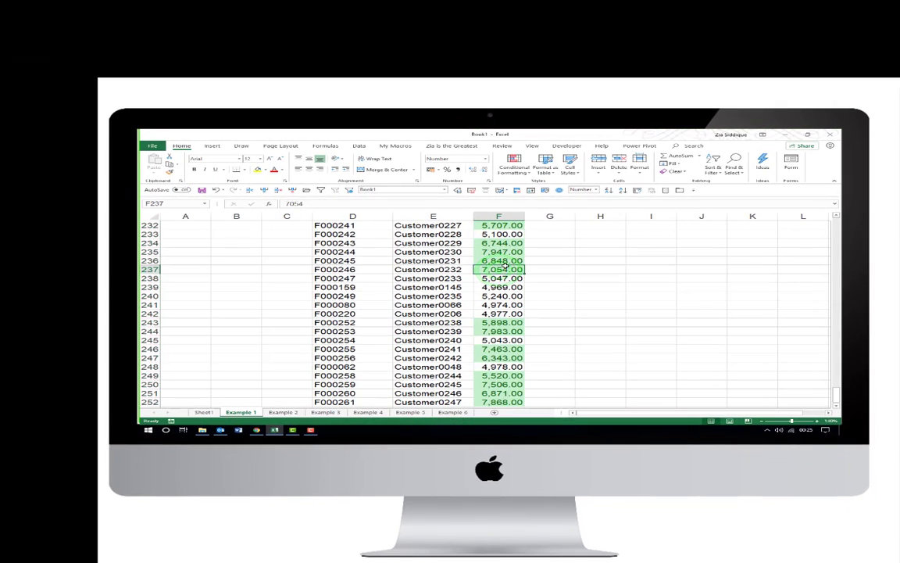
scroll(506, 267, up, 5)
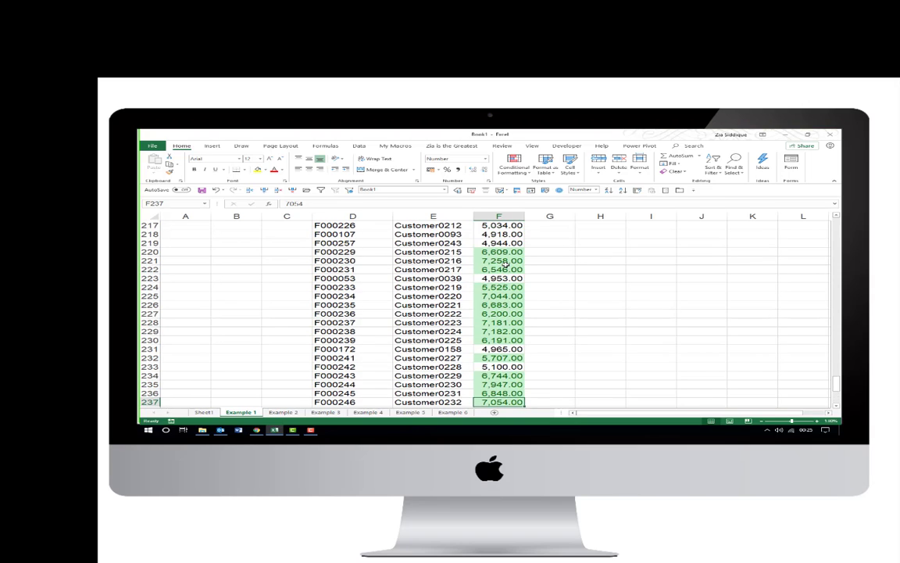
scroll(505, 267, up, 4)
scroll(505, 266, up, 13)
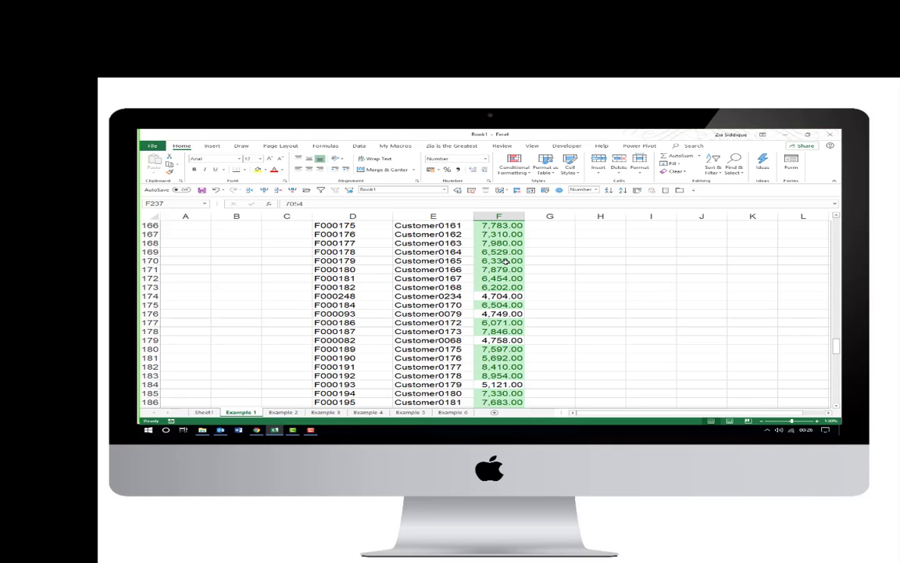
key(Down)
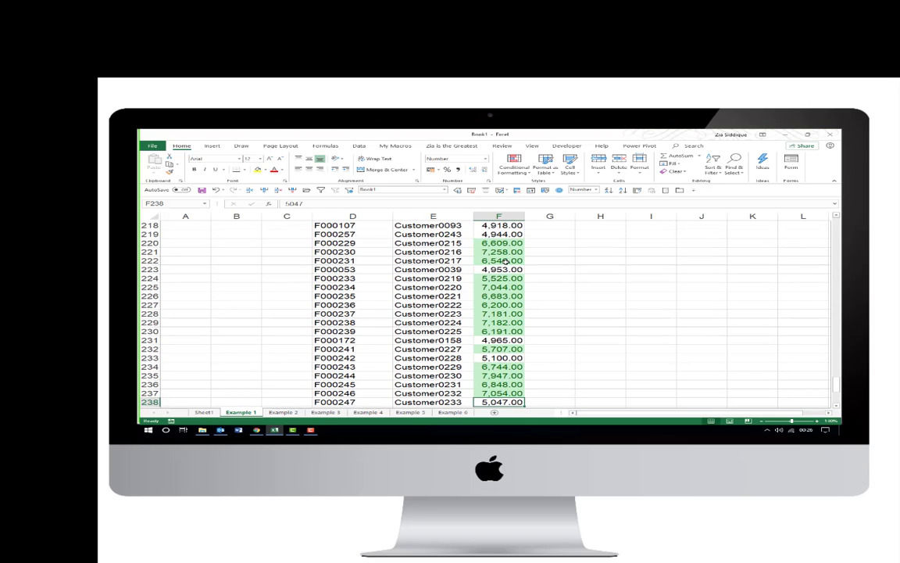
key(Up)
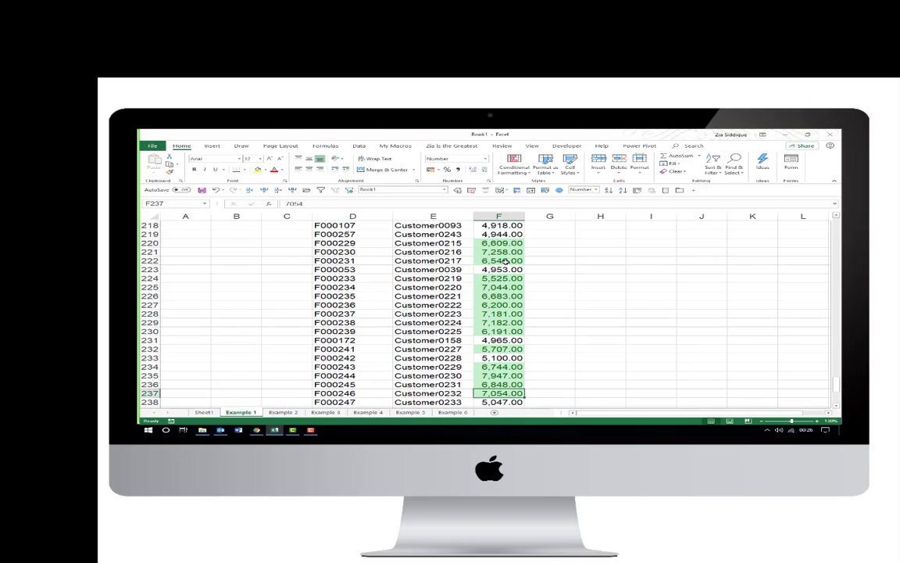
key(Up)
key(Up)
key(Up)
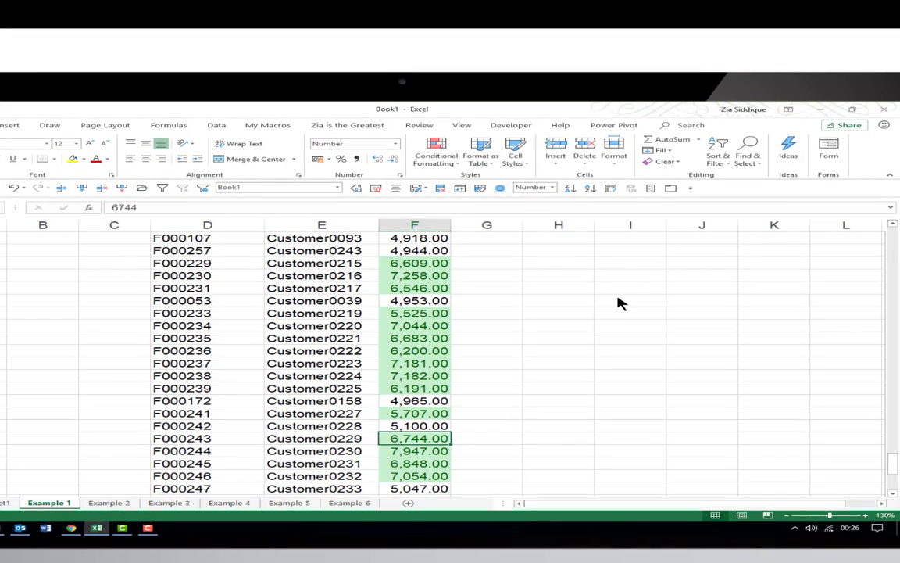
click(619, 299)
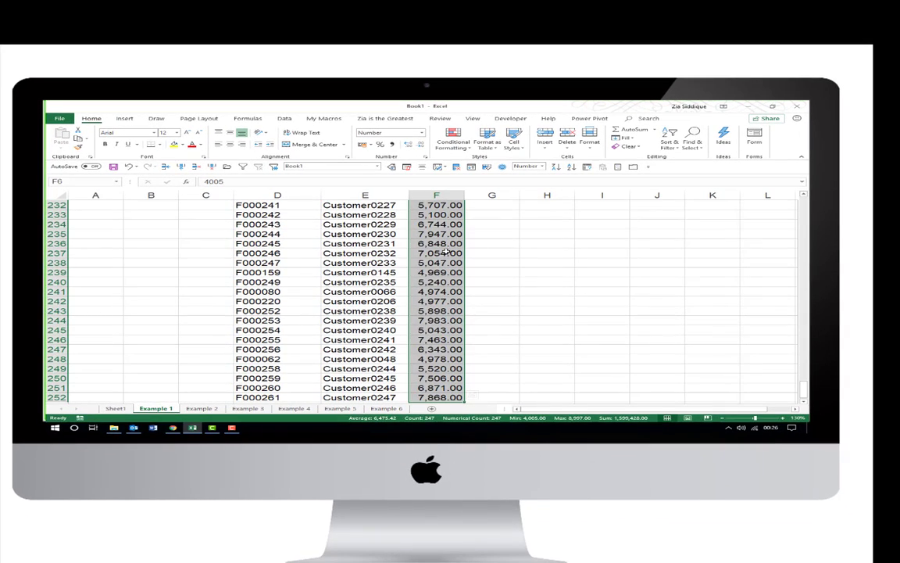
- Highlight Revenue cells F6:F252 less than 6500 using Light Red Fill with Dark Red Text conditional formatting
click(457, 147)
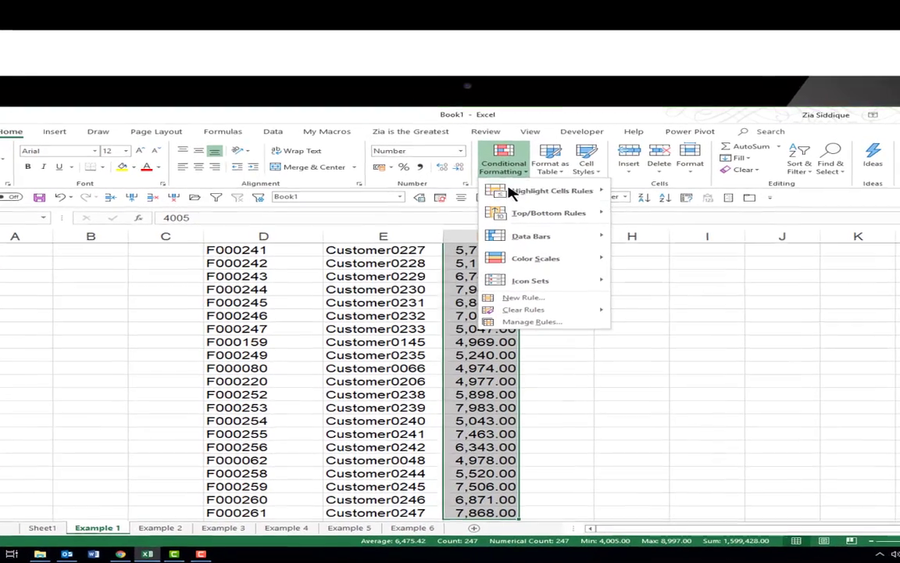
mouse_move(457, 165)
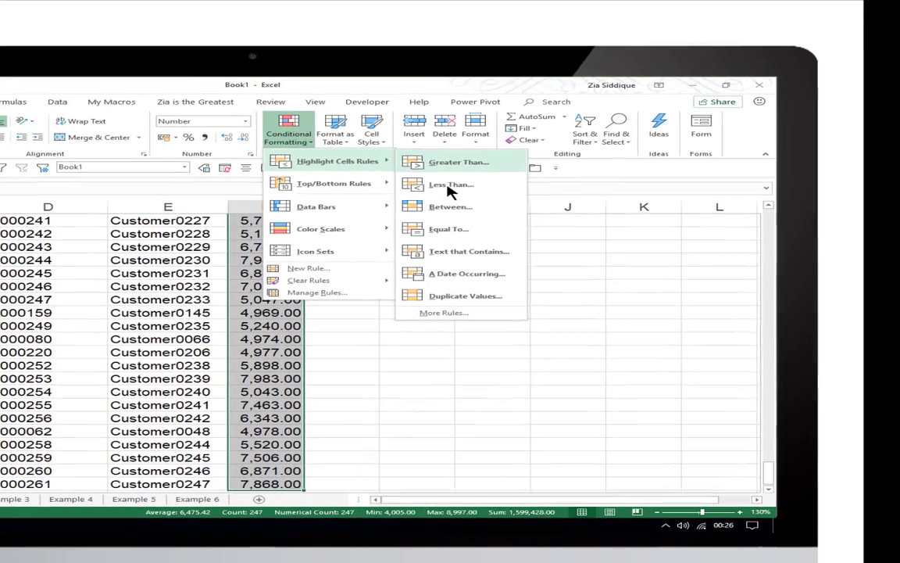
click(668, 215)
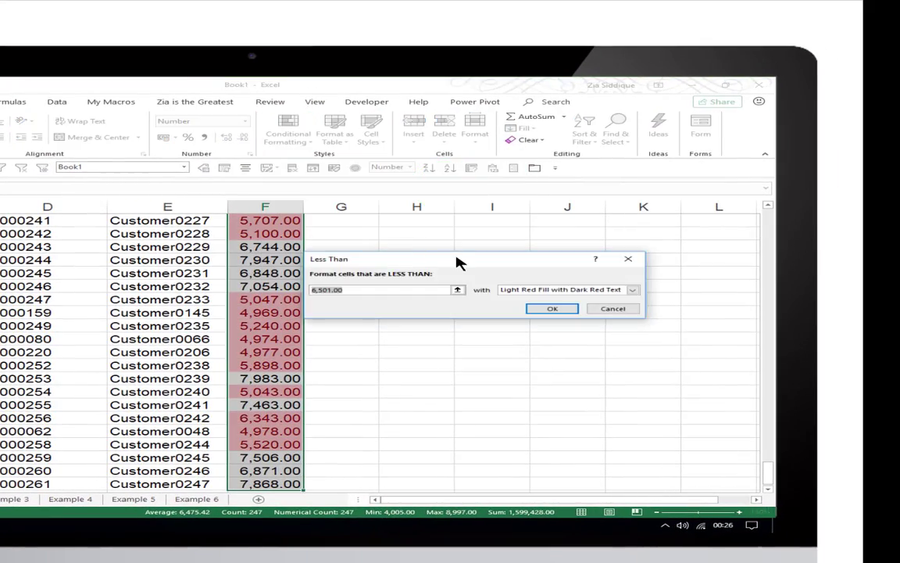
text(6500)
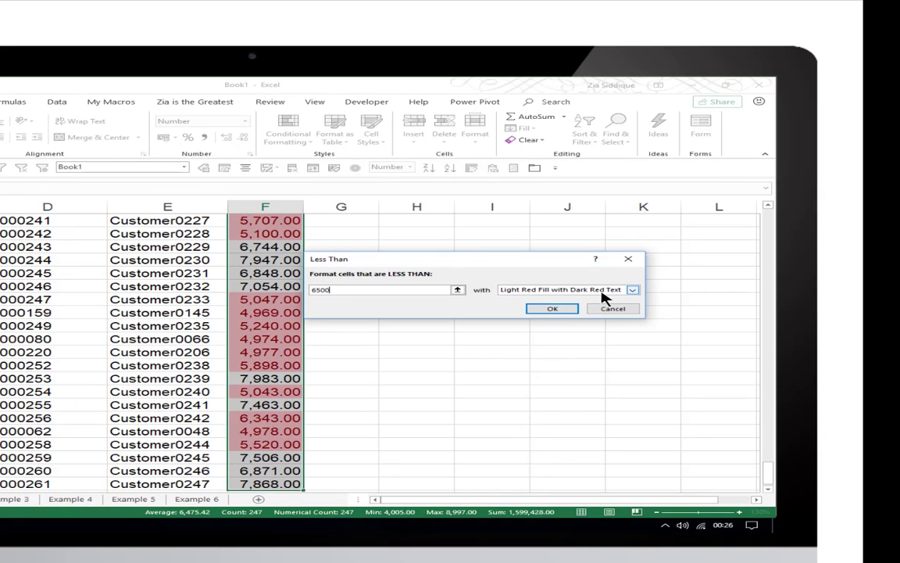
click(572, 310)
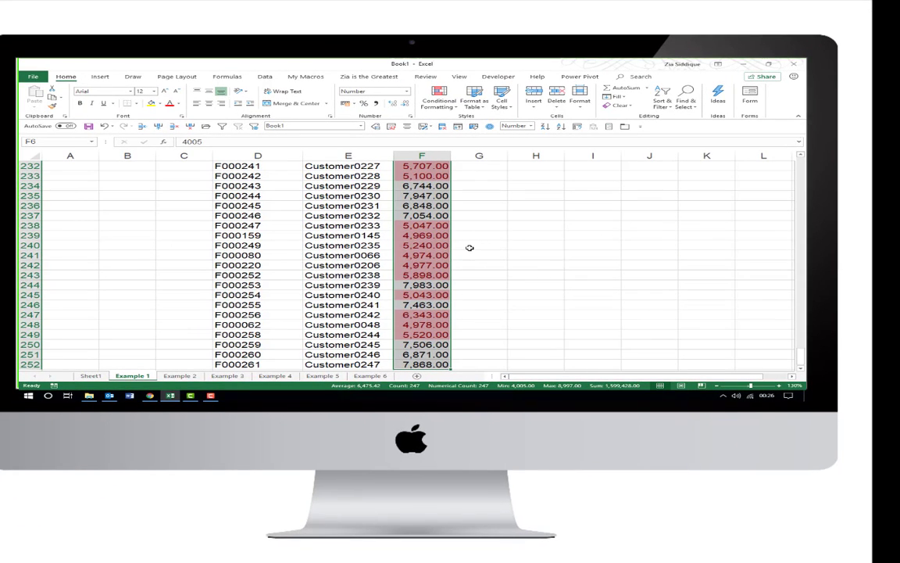
- Filter the invoice list by the fill color of the first Revenue value, cell F6
click(428, 187)
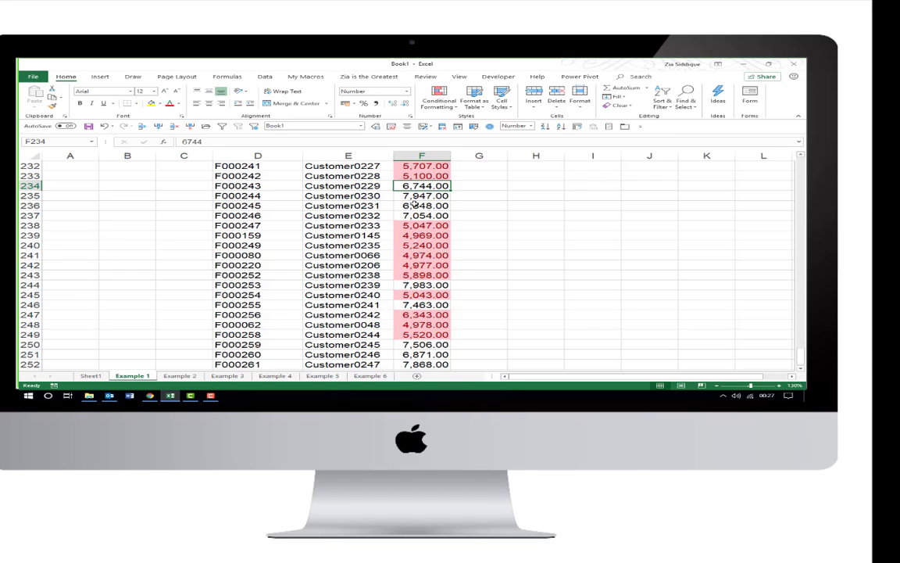
scroll(414, 204, up, 4)
scroll(414, 204, up, 16)
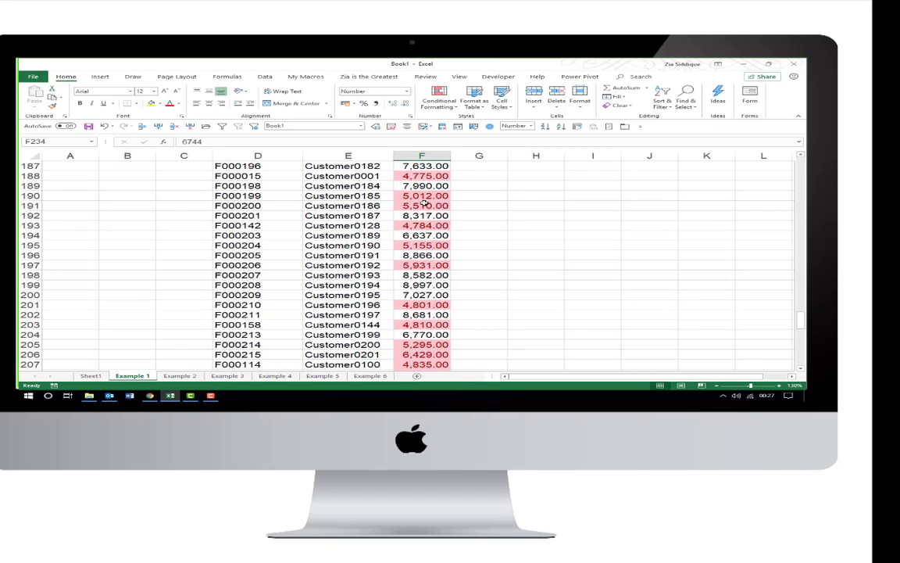
scroll(443, 199, up, 3)
click(429, 197)
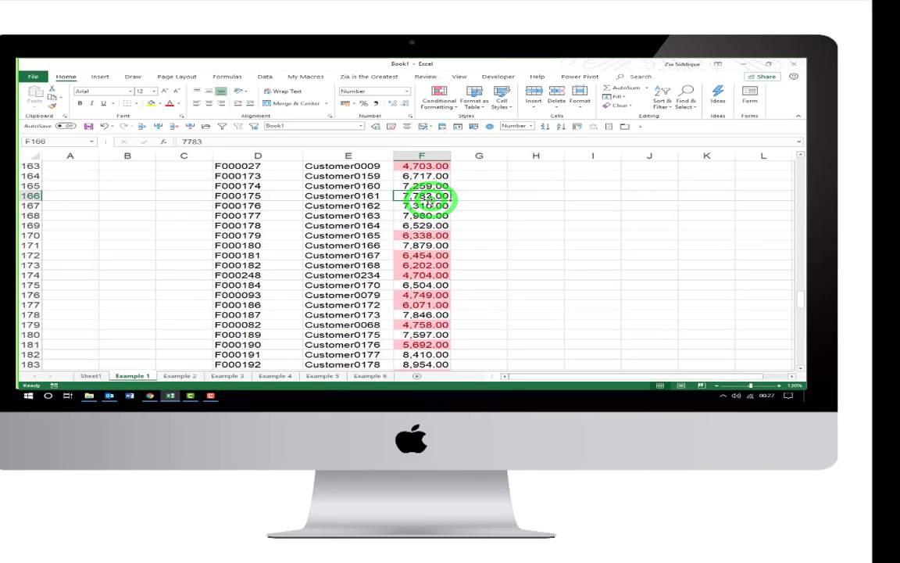
key(ctrl+Up)
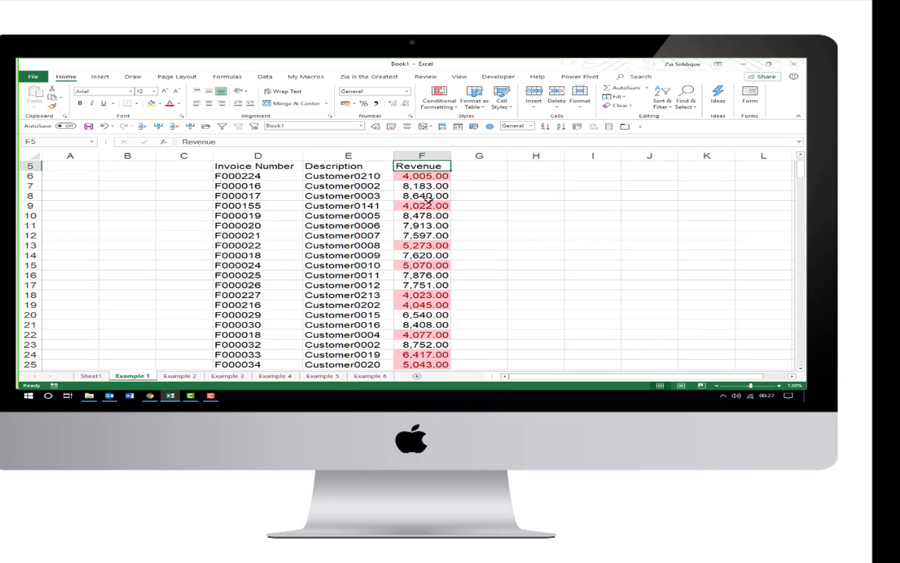
click(432, 177)
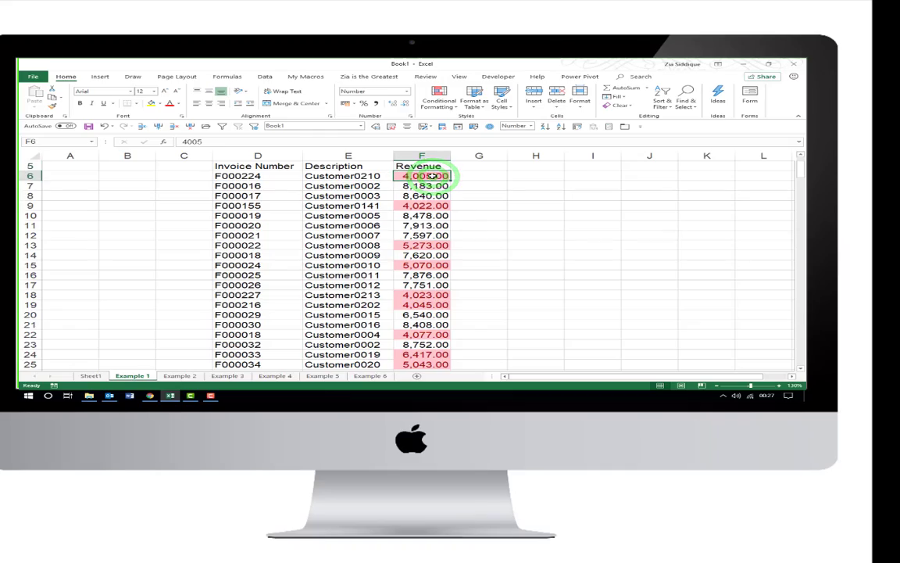
right_click(432, 176)
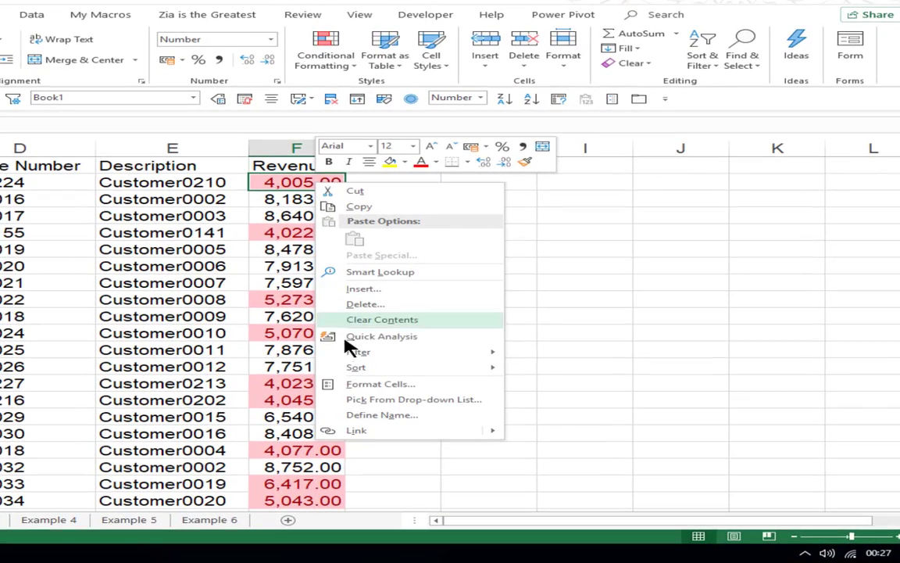
mouse_move(358, 358)
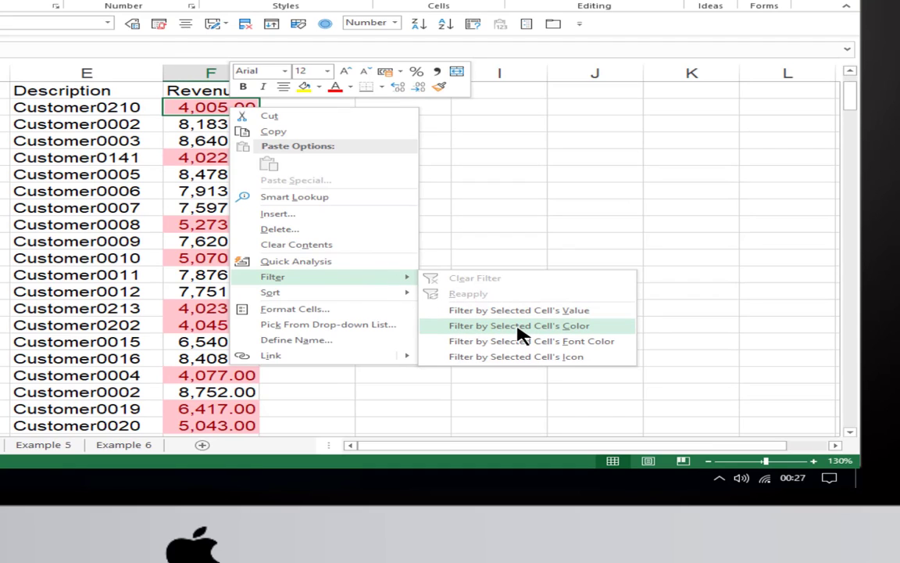
click(568, 328)
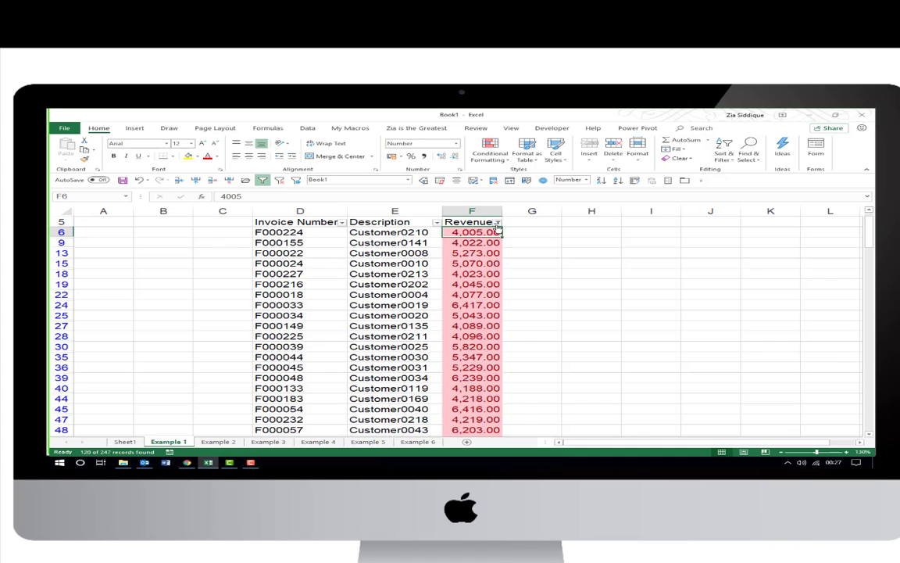
- Remove the filter from the invoice list and clear the conditional formatting rules from Revenue cells F6:F252
key(ctrl+shift+l)
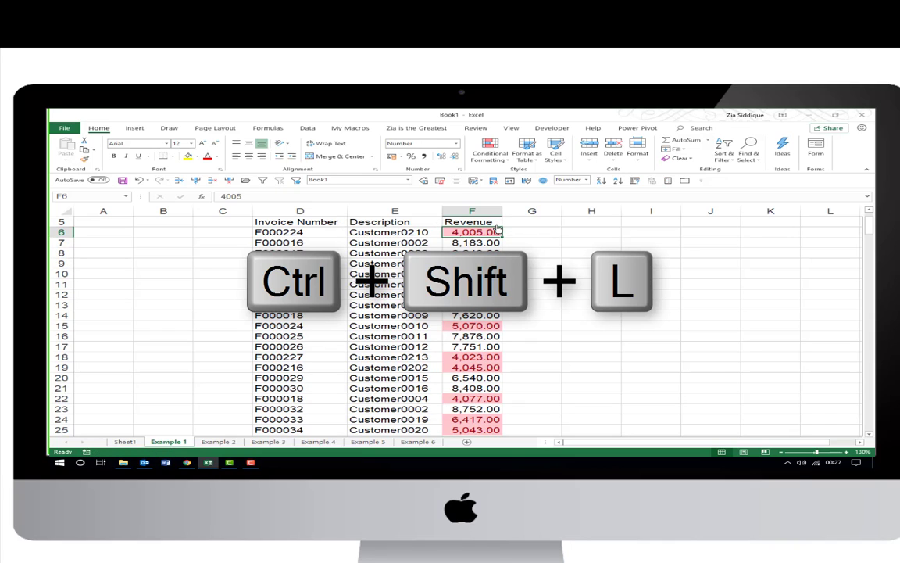
click(498, 226)
key(Down)
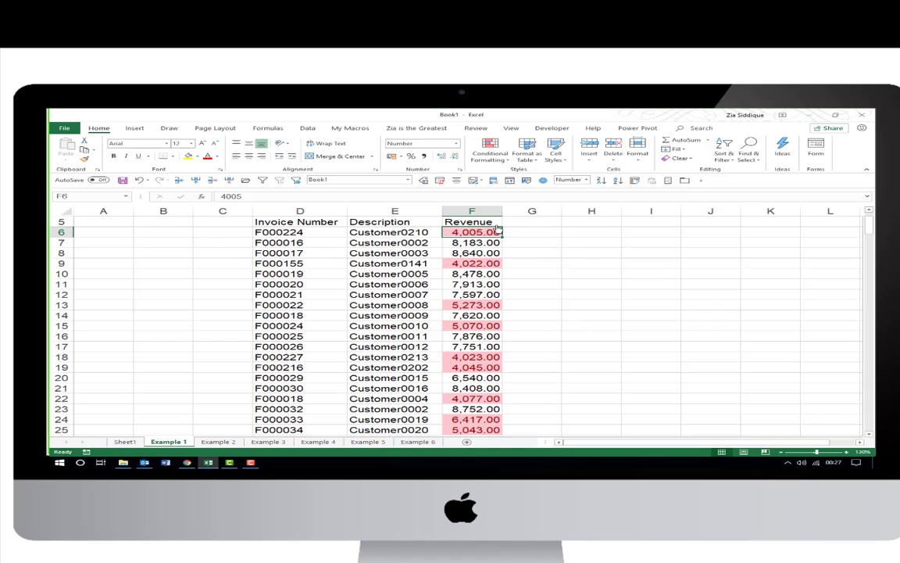
key(ctrl+shift+Down)
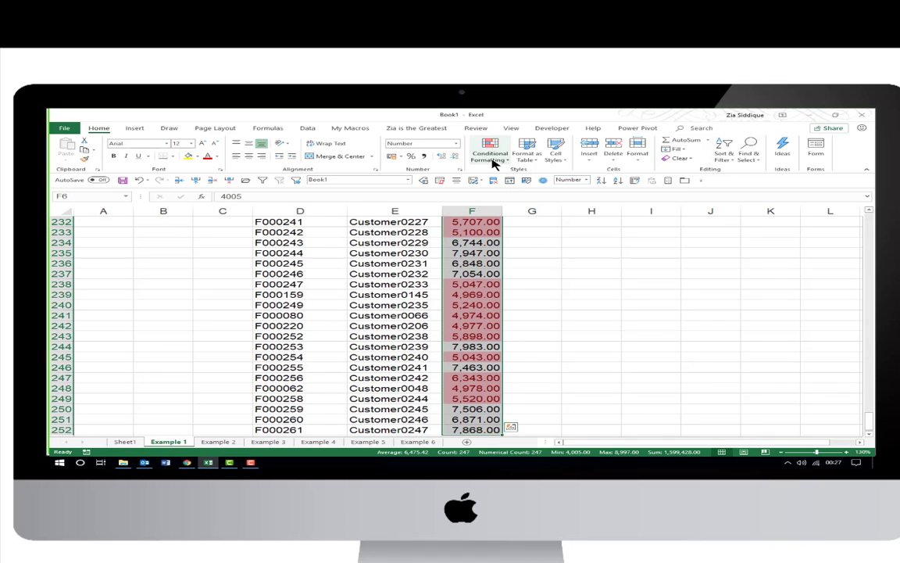
click(490, 157)
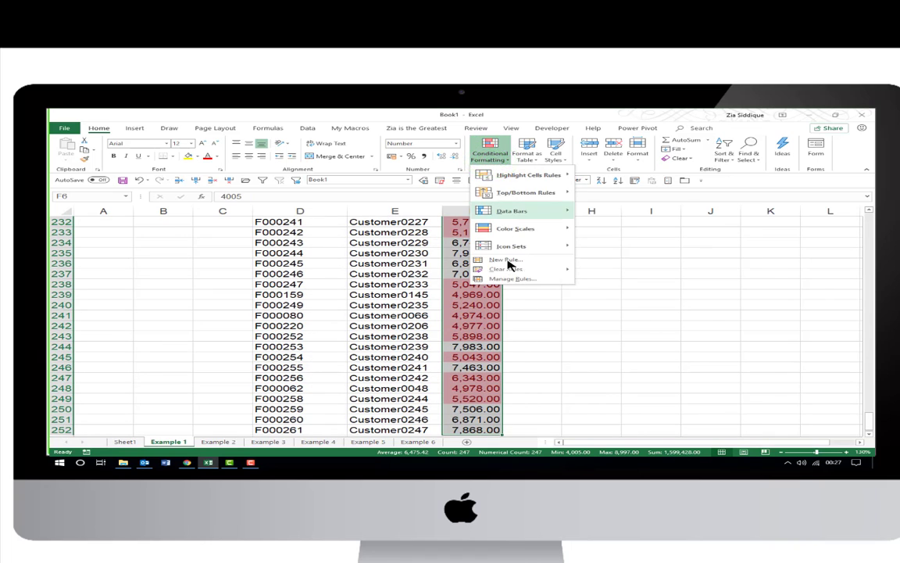
mouse_move(512, 270)
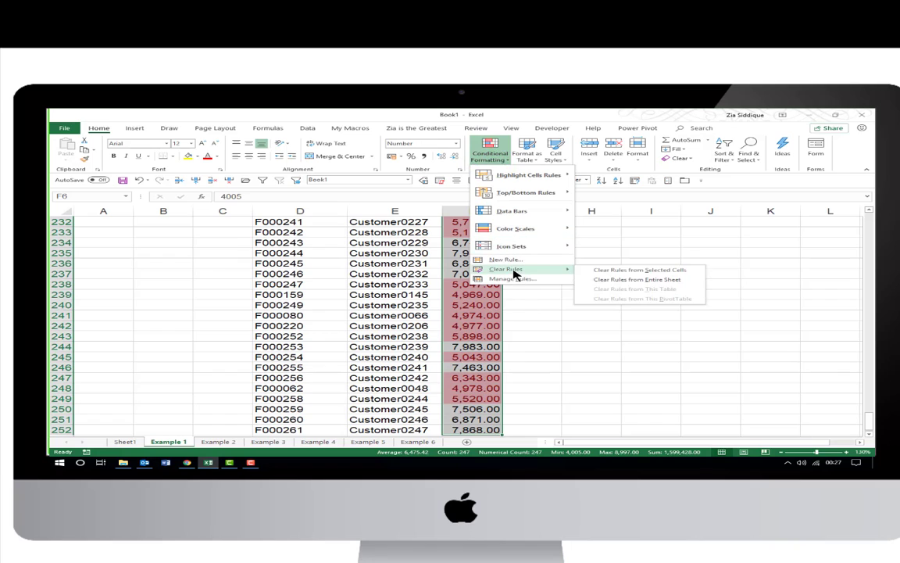
click(634, 270)
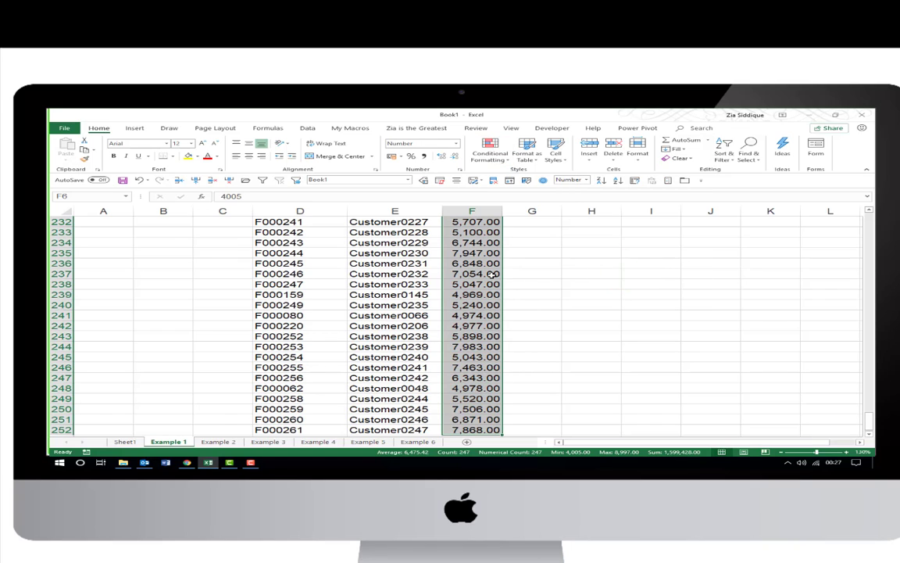
- Look through the invoice numbers in column D from the header down the list
click(491, 274)
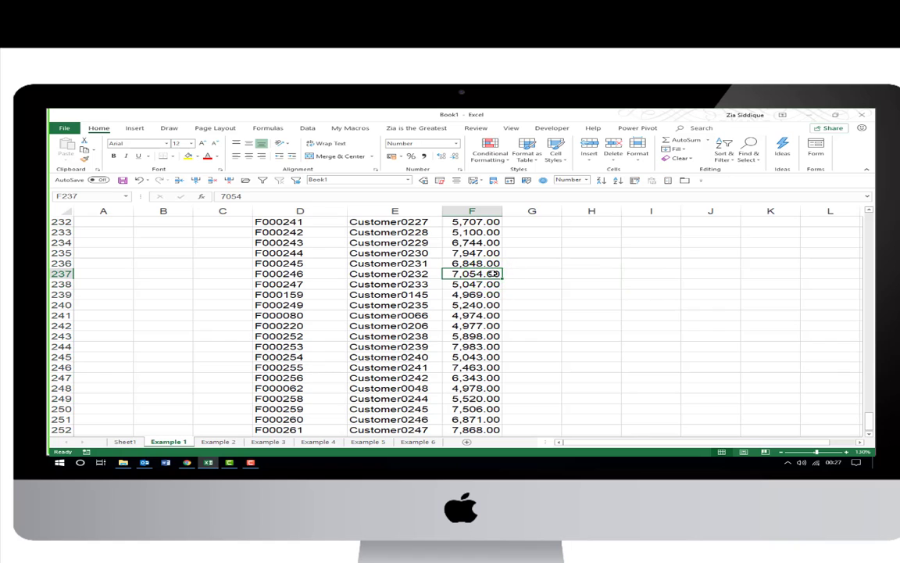
key(ctrl+Up)
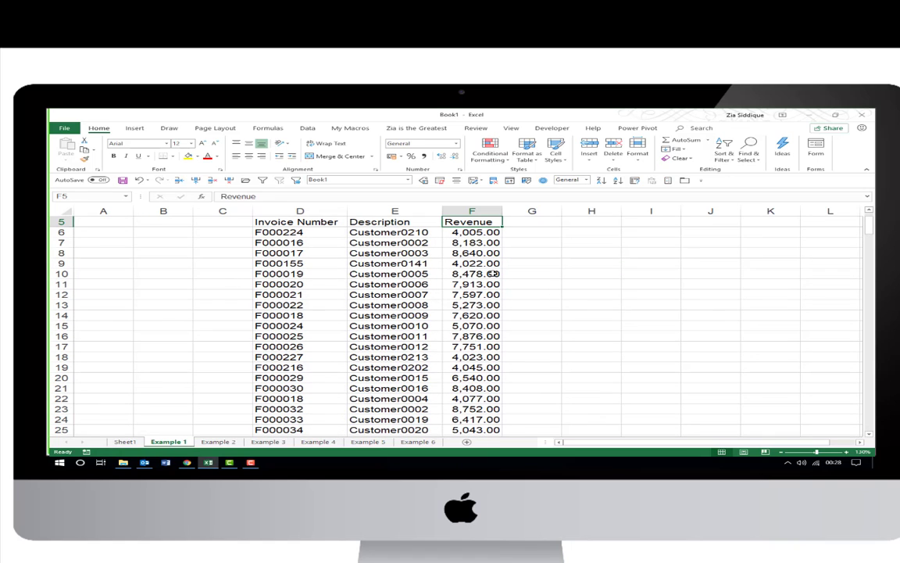
key(Left)
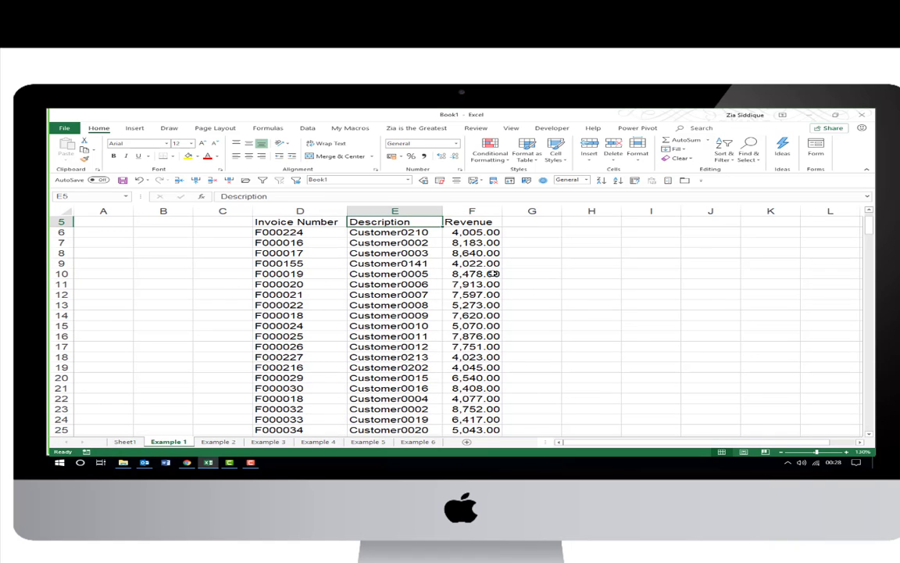
key(Left)
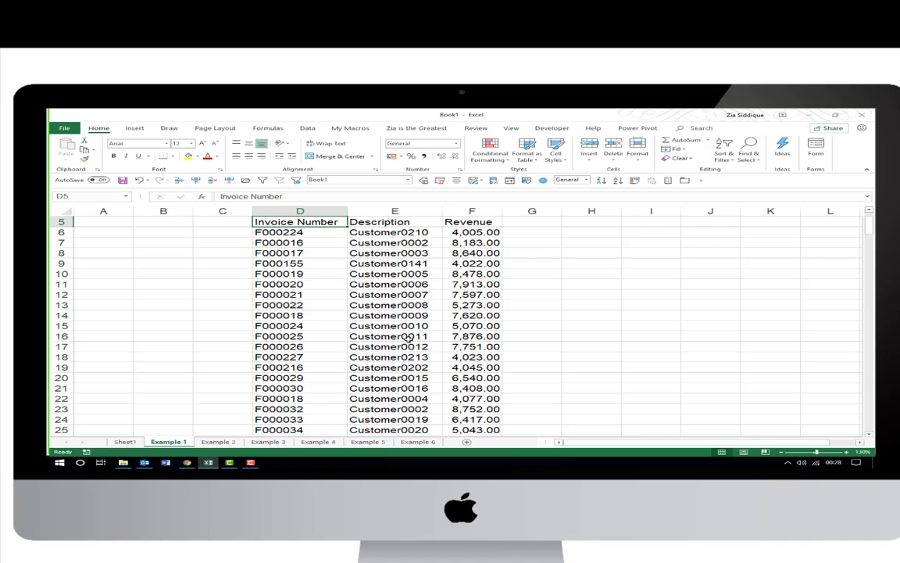
scroll(375, 341, down, 16)
scroll(375, 341, down, 20)
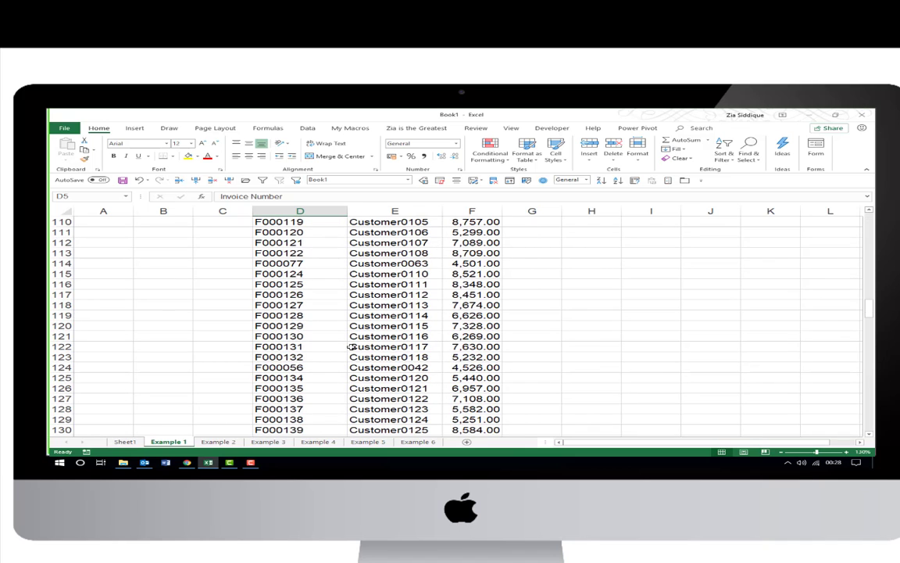
- Highlight duplicate values in Invoice Number cells D5:D252 using Light Red Fill with Dark Red Text conditional formatting
click(304, 336)
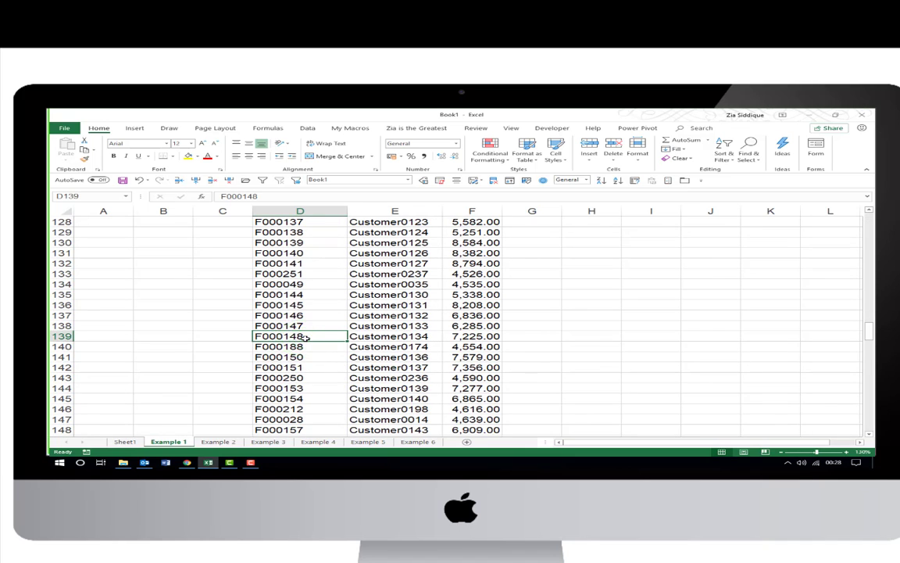
key(ctrl+Up)
scroll(306, 338, up, 1)
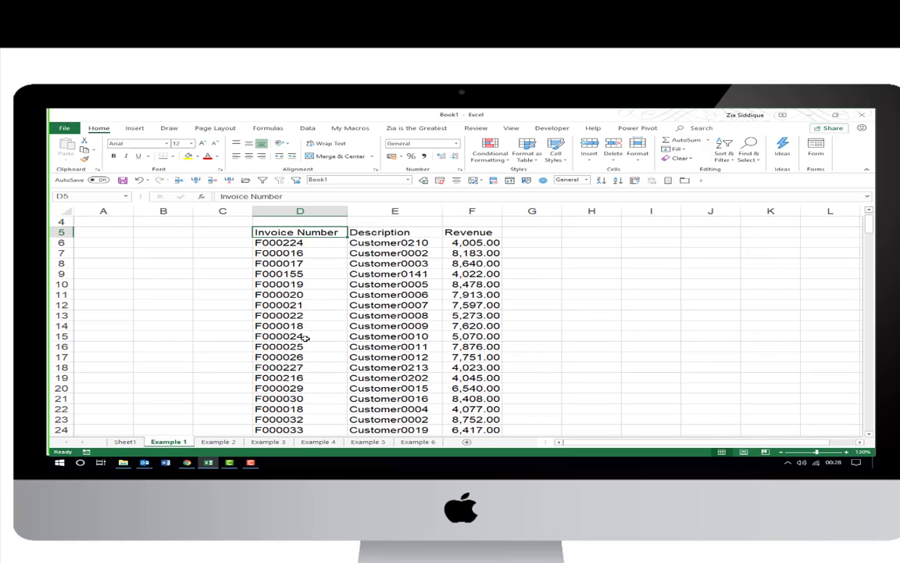
key(ctrl+shift+Down)
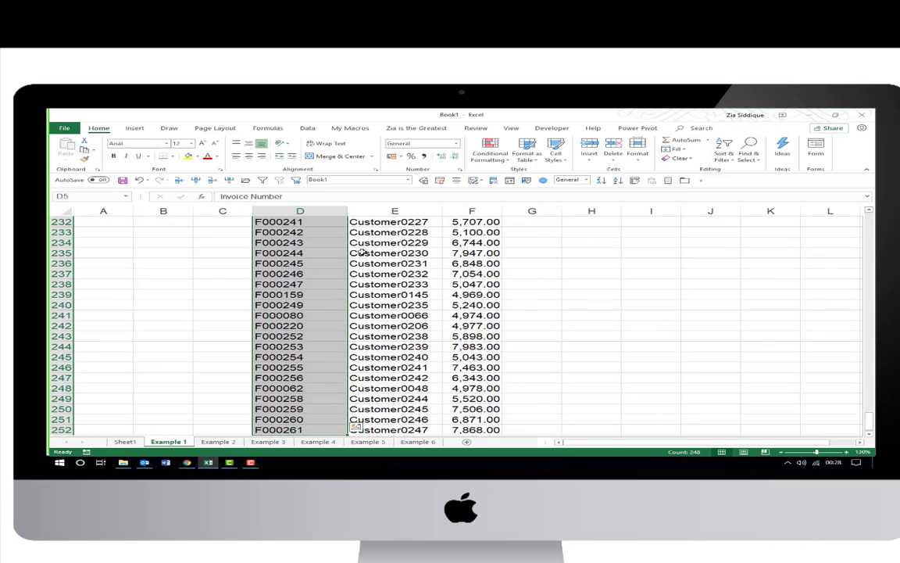
click(479, 155)
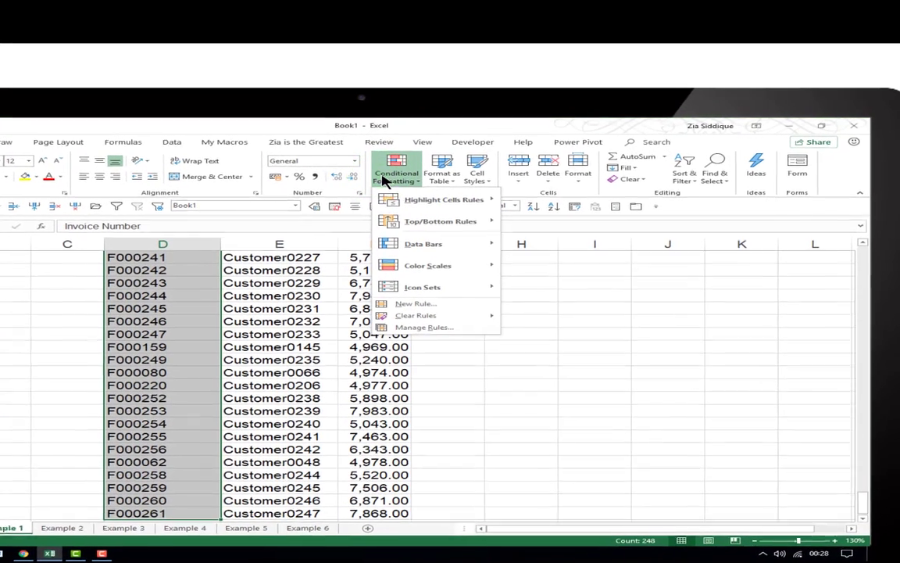
mouse_move(411, 201)
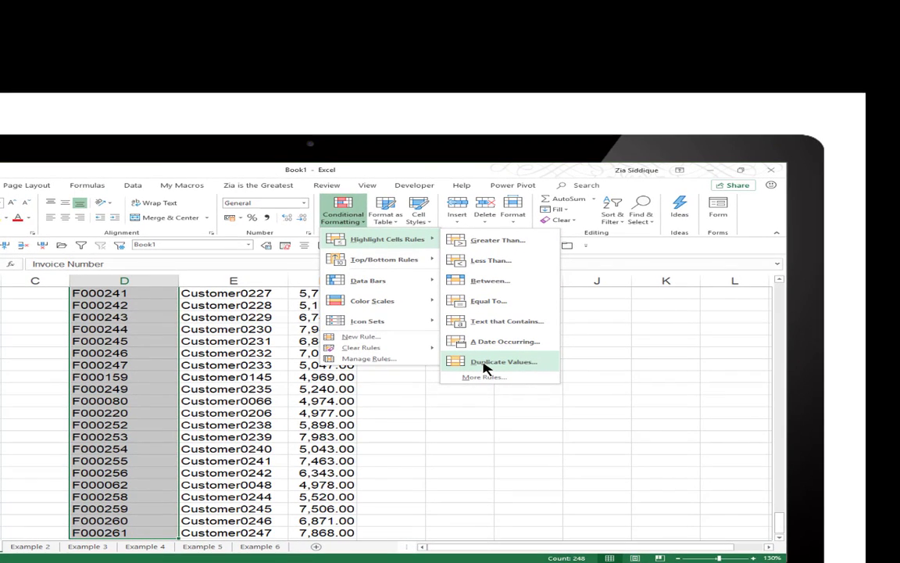
click(484, 364)
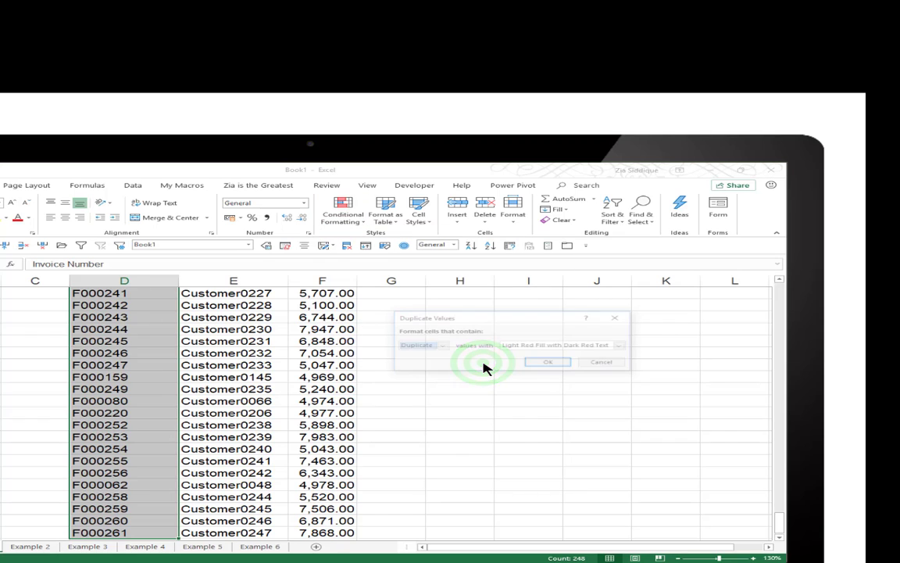
click(559, 363)
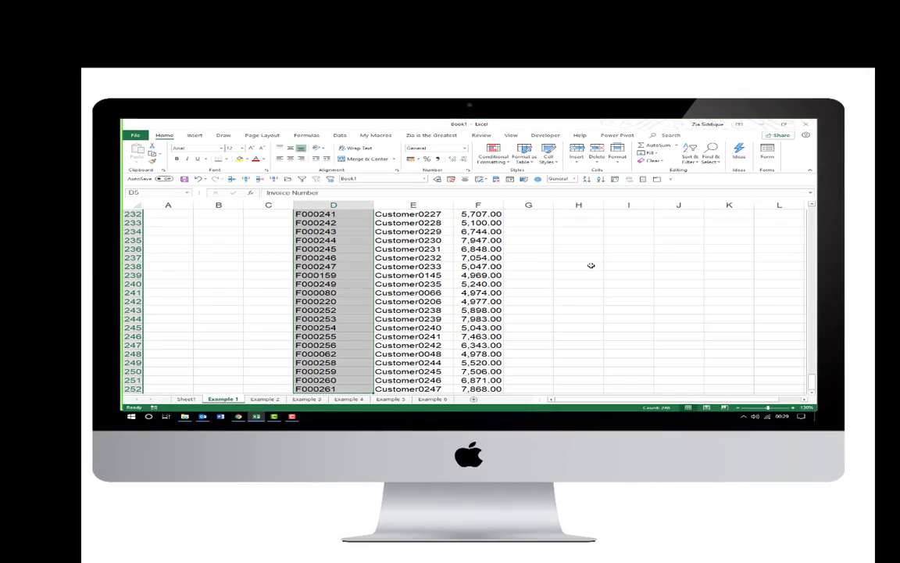
- Examine the highlighted duplicate invoice numbers in column D, from the end of the list up to the first rows
click(355, 302)
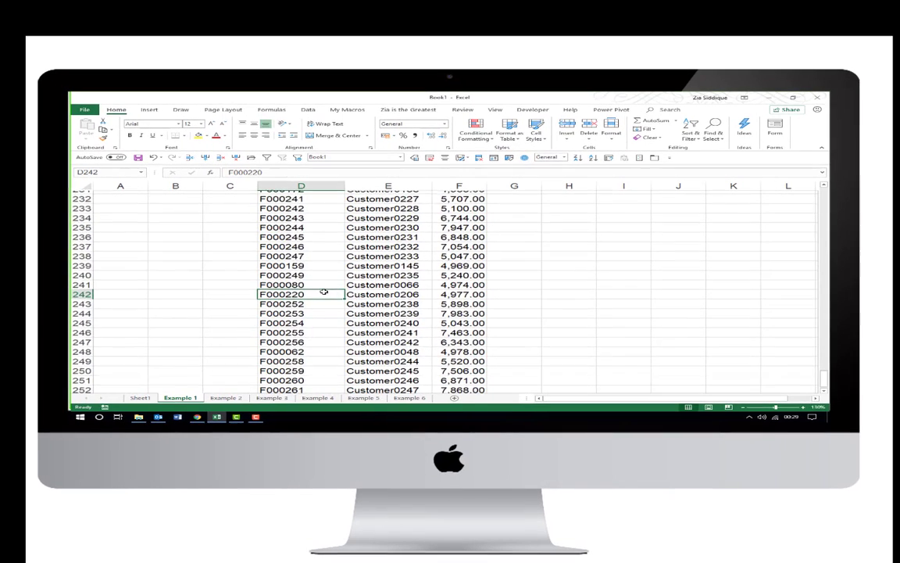
scroll(360, 295, up, 13)
scroll(329, 284, up, 20)
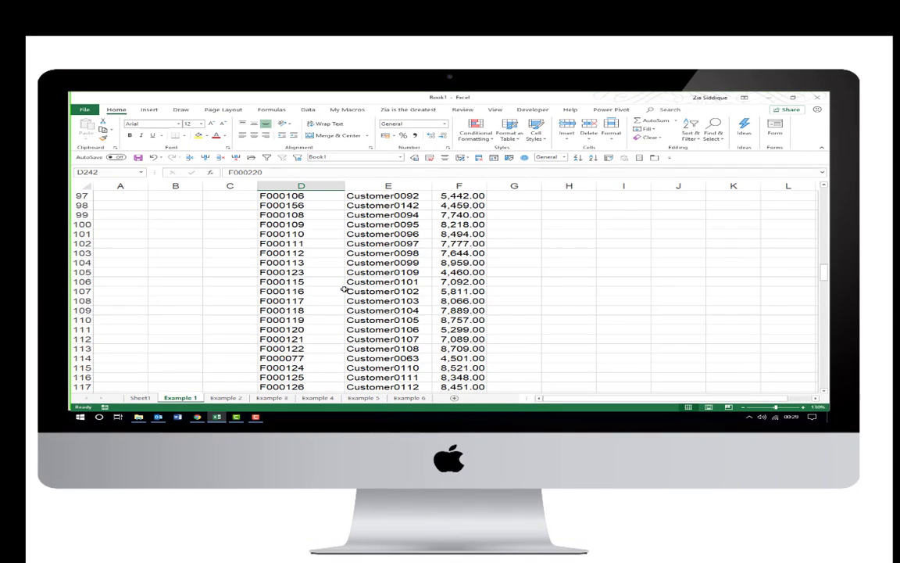
scroll(343, 292, up, 18)
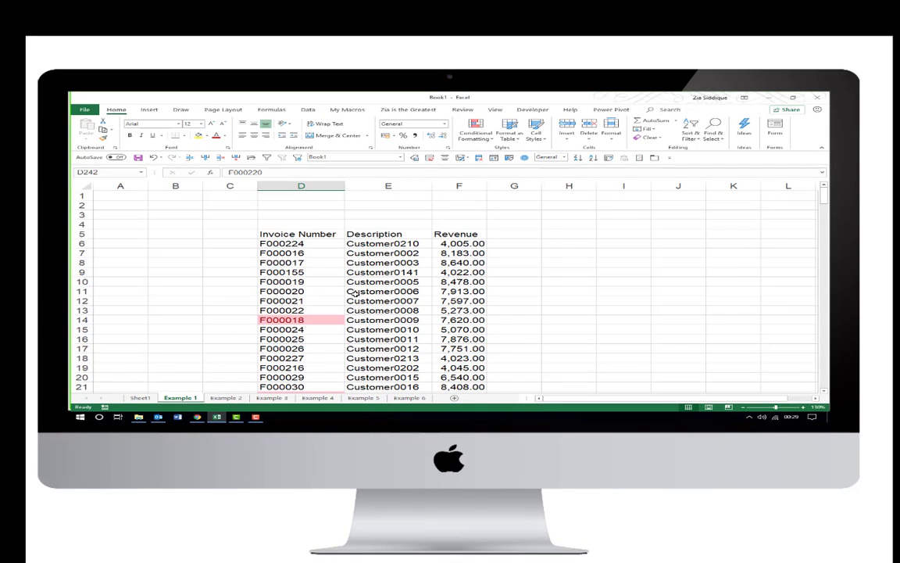
scroll(338, 293, down, 4)
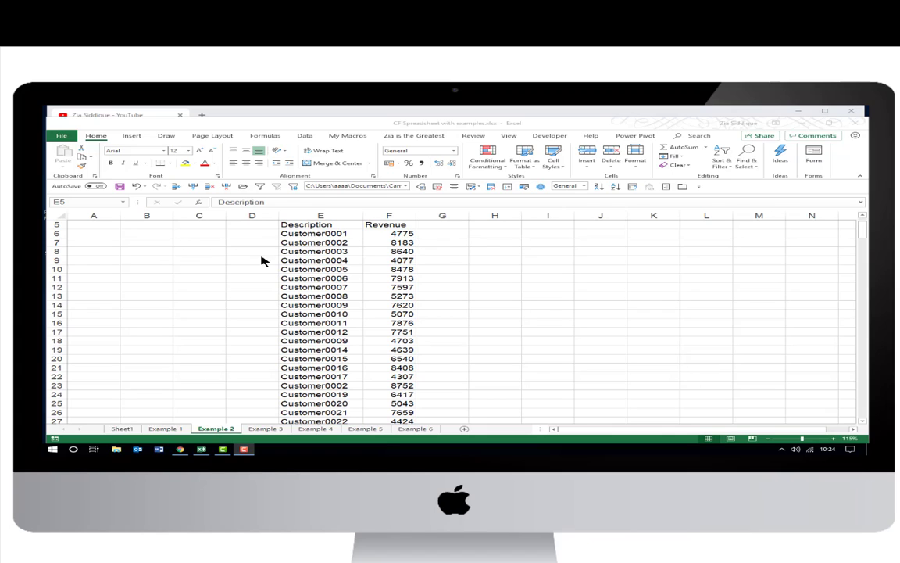
- Highlight the top 5 items in the Example 2 customer and Revenue table using Light Red Fill with Dark Red Text
click(299, 257)
click(321, 252)
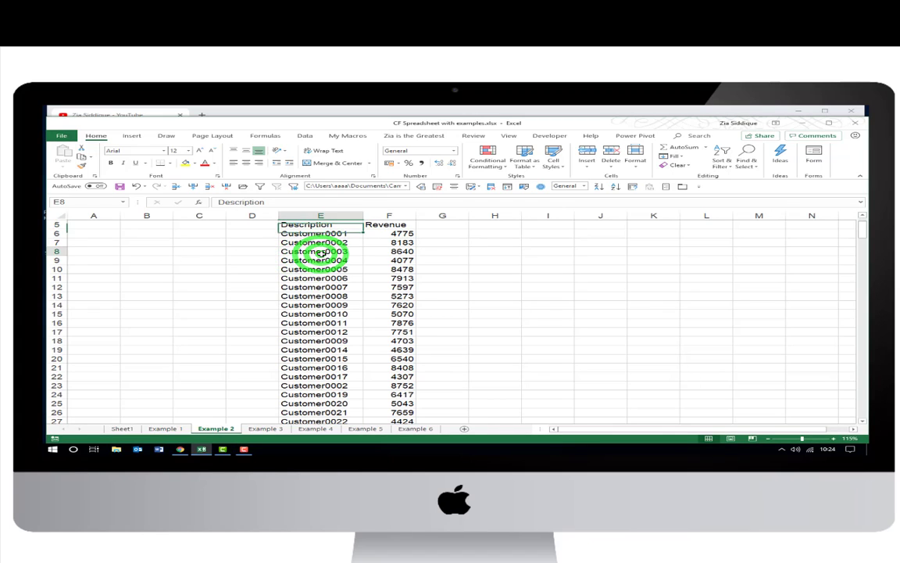
key(ctrl+a)
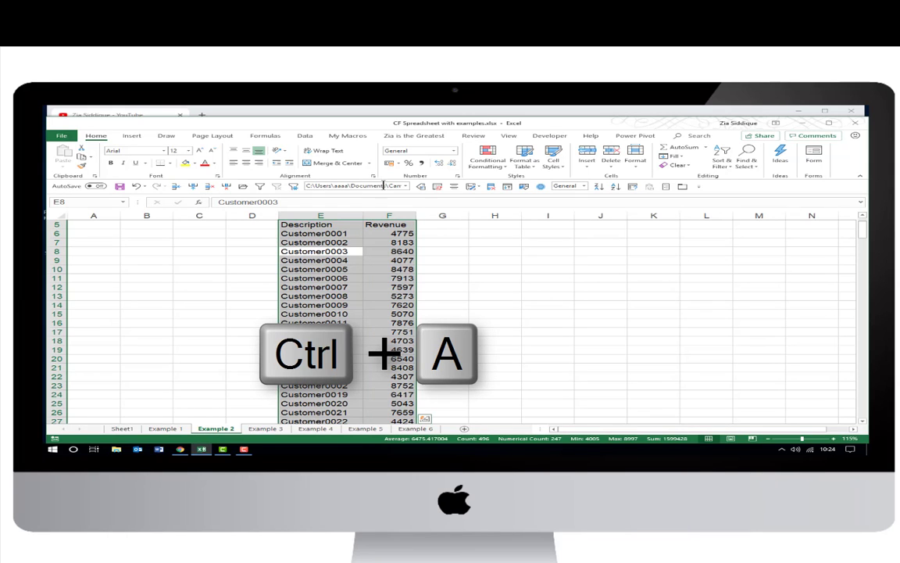
click(488, 164)
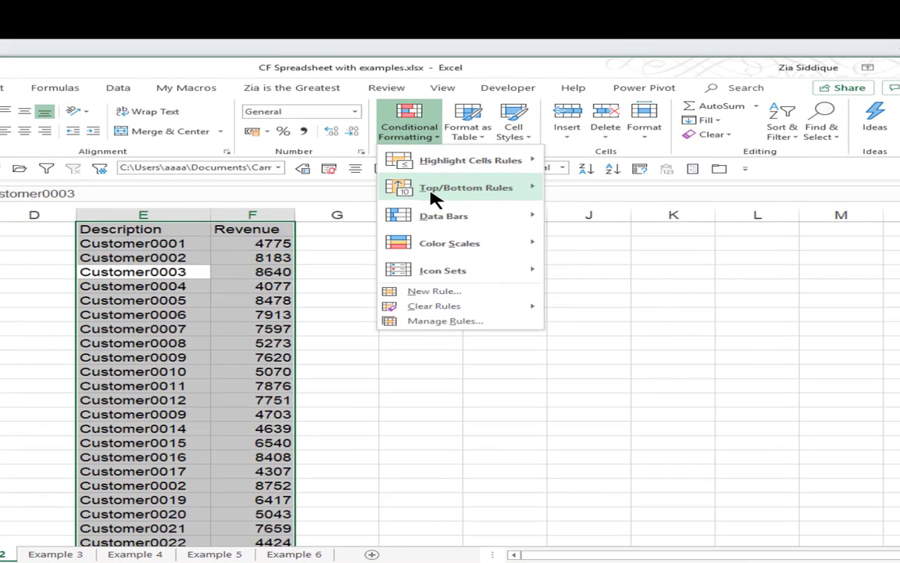
mouse_move(435, 199)
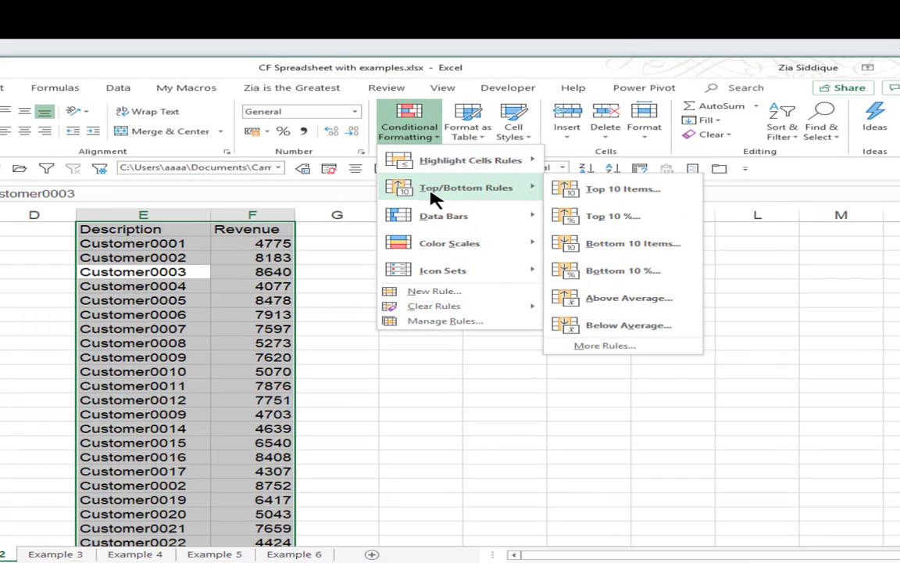
click(641, 189)
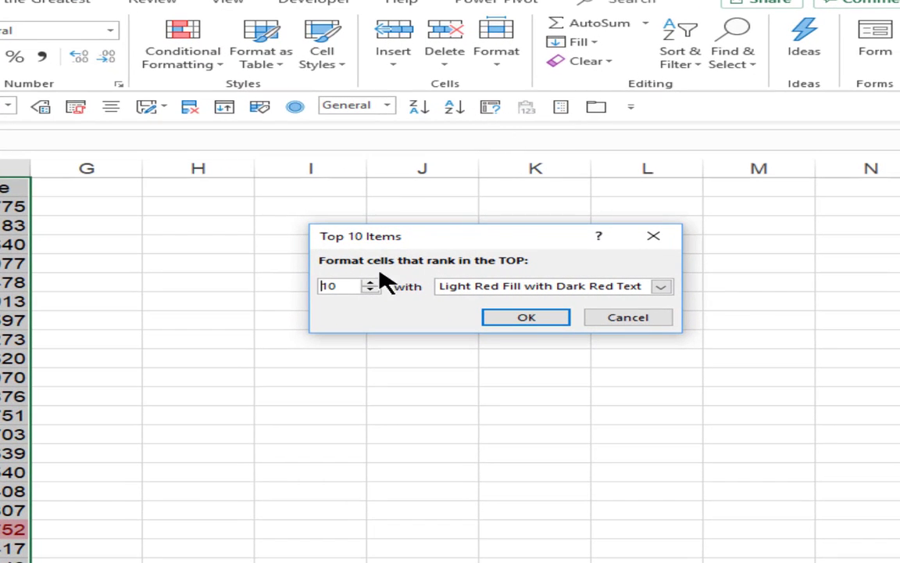
double_click(346, 285)
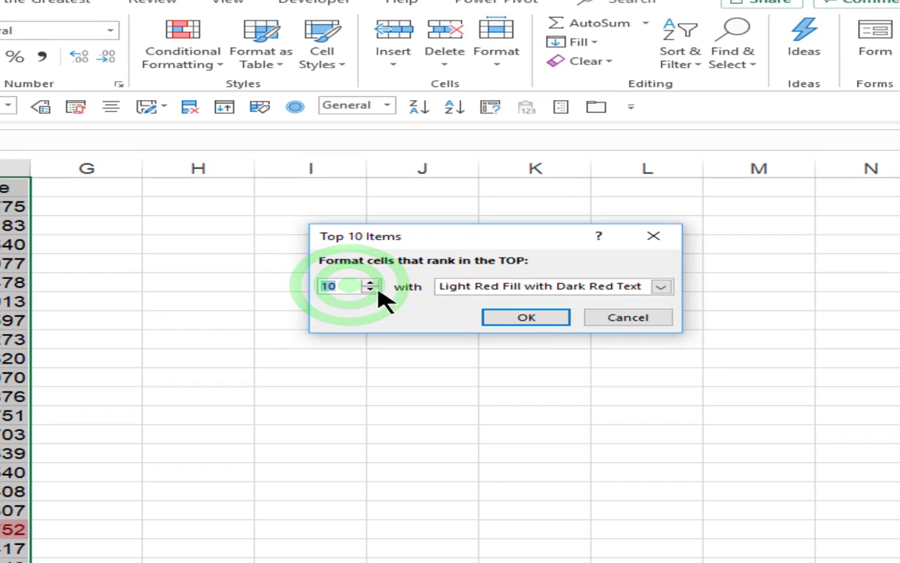
text(5)
click(522, 324)
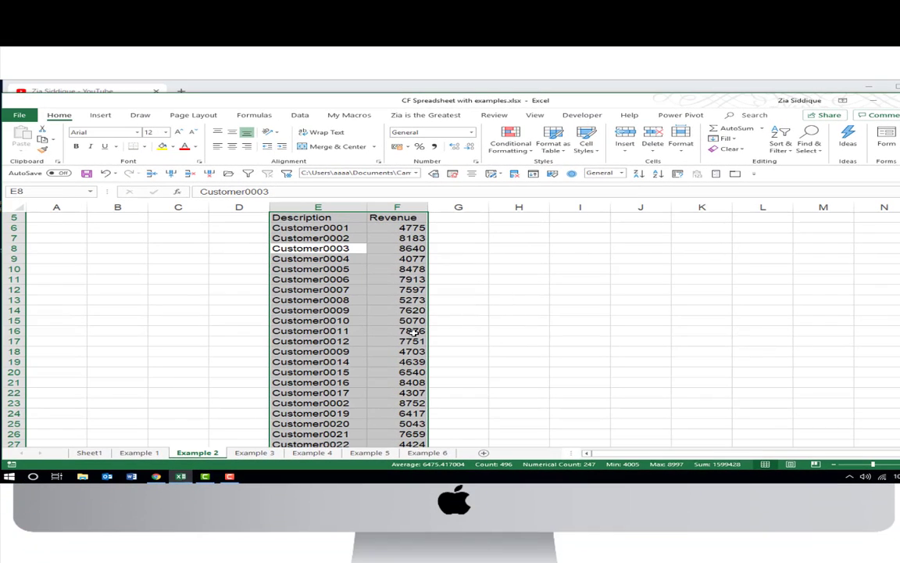
- Look down the Revenue column on Example 2 for the highlighted top values
click(413, 332)
scroll(412, 340, down, 6)
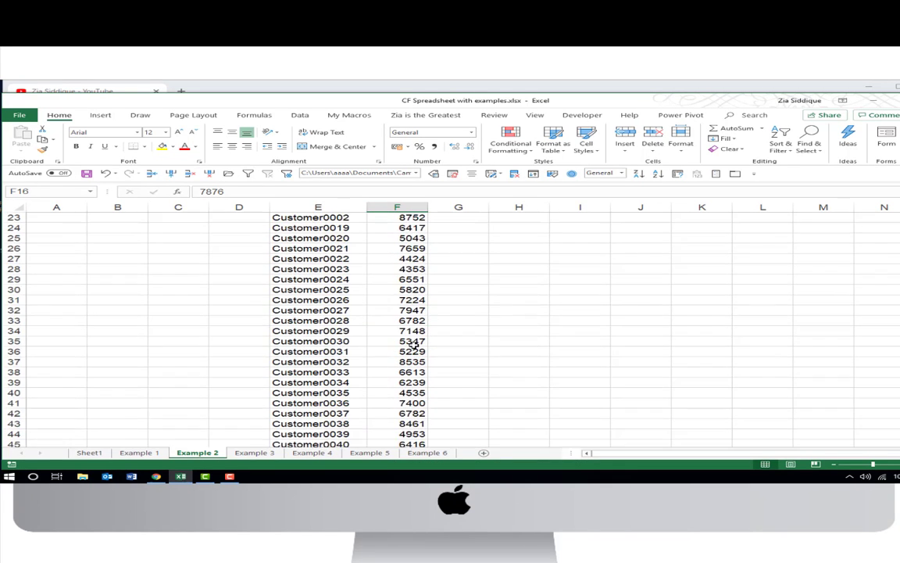
scroll(413, 344, down, 20)
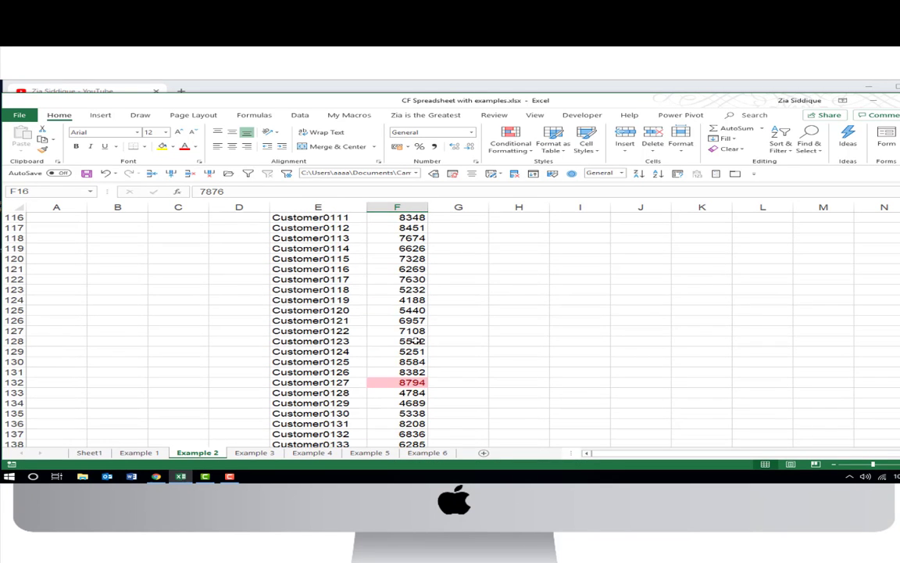
scroll(414, 351, down, 6)
scroll(389, 344, up, 4)
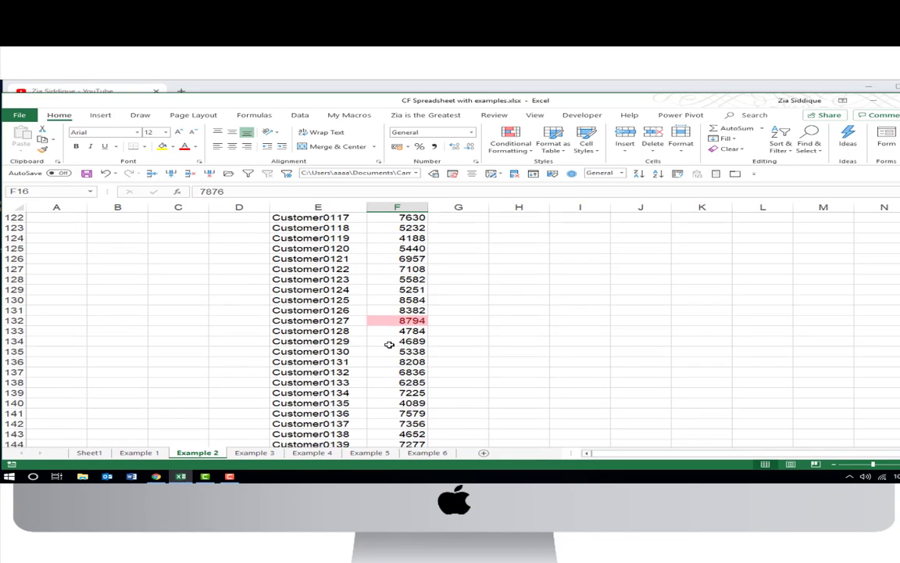
scroll(390, 328, down, 6)
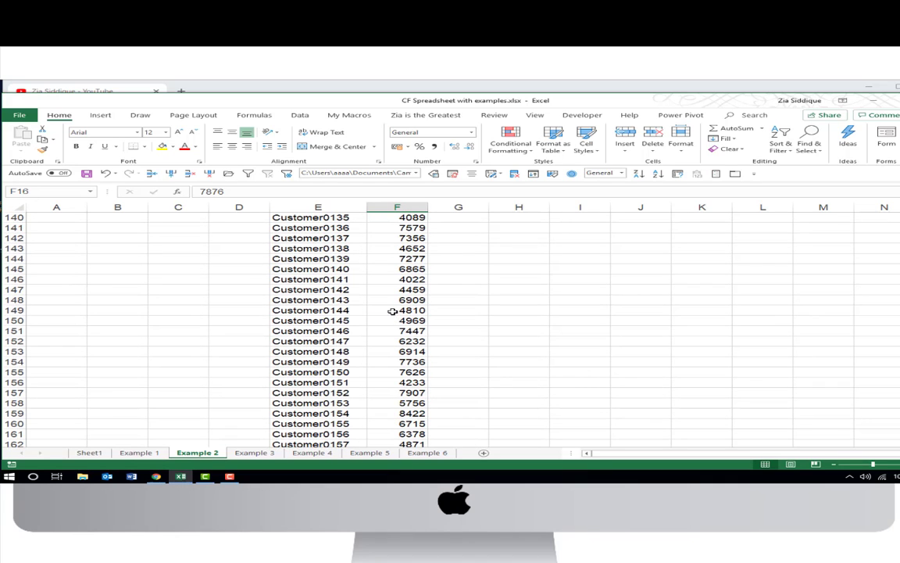
- Add filters to the Example 2 table headers and filter the Revenue column by the light red cell color
click(394, 321)
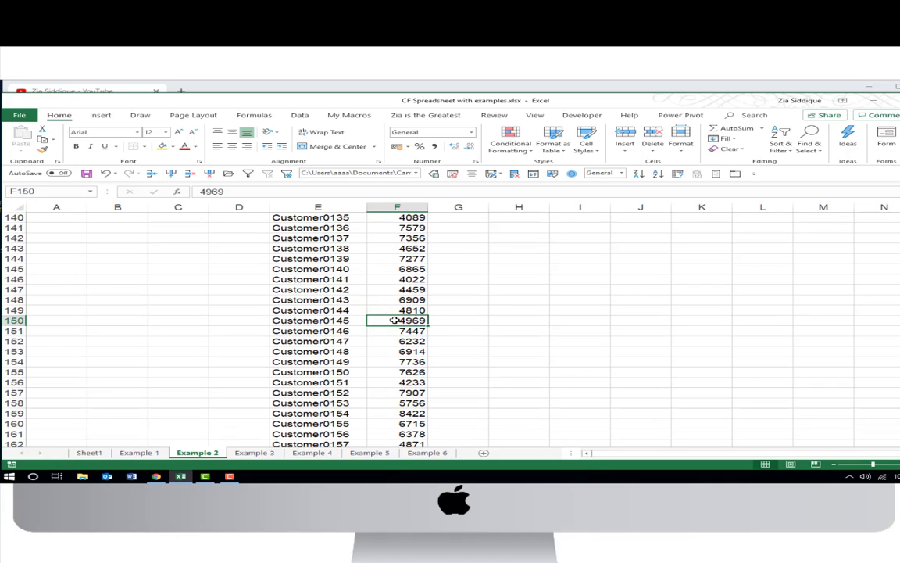
key(ctrl+Up)
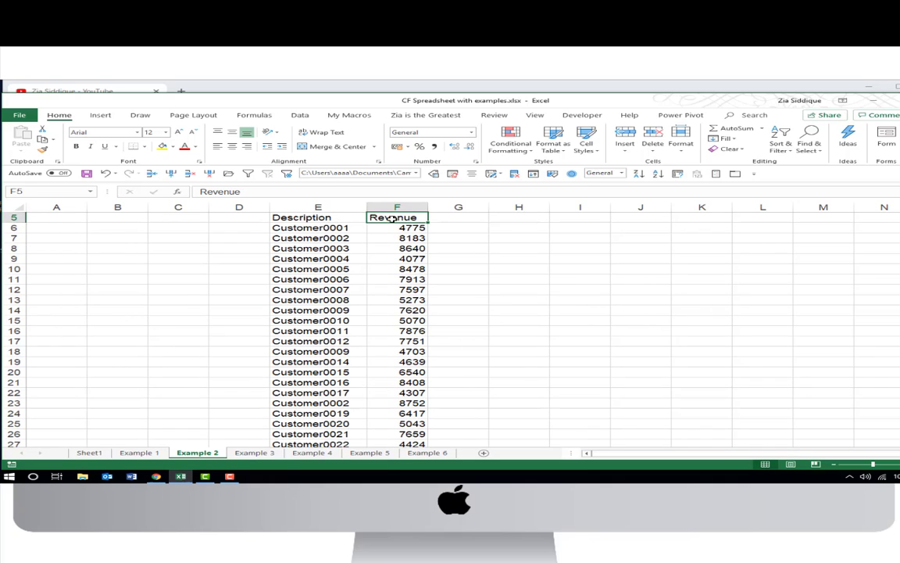
key(ctrl+shift+l)
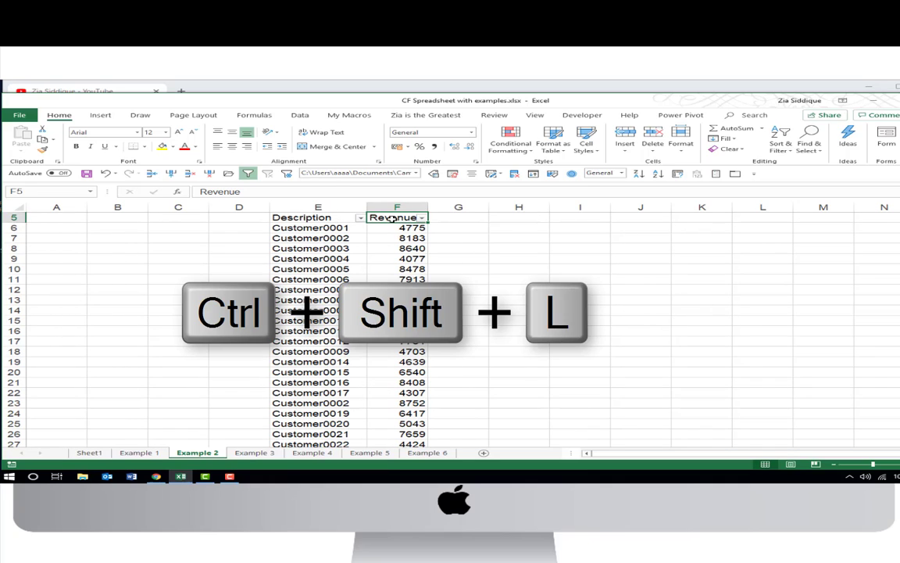
click(421, 217)
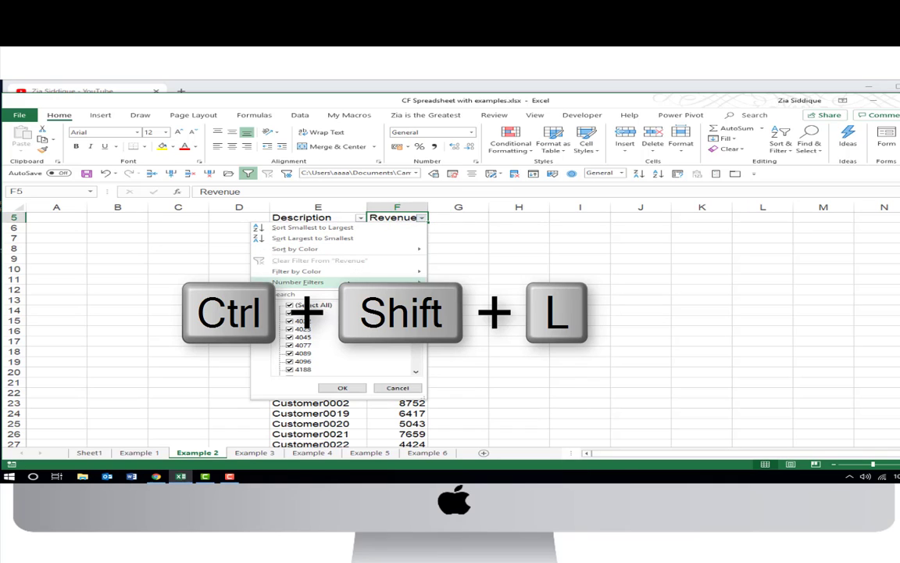
mouse_move(352, 272)
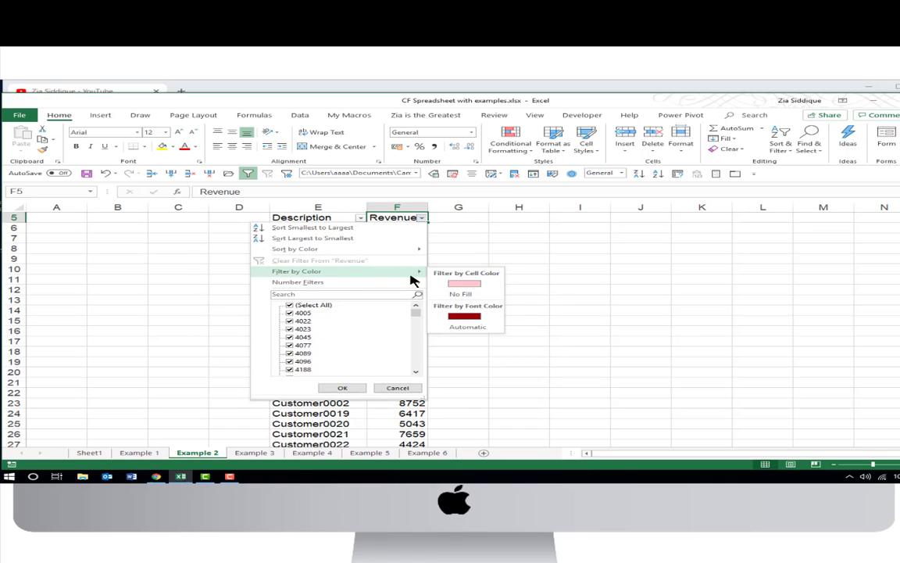
click(467, 283)
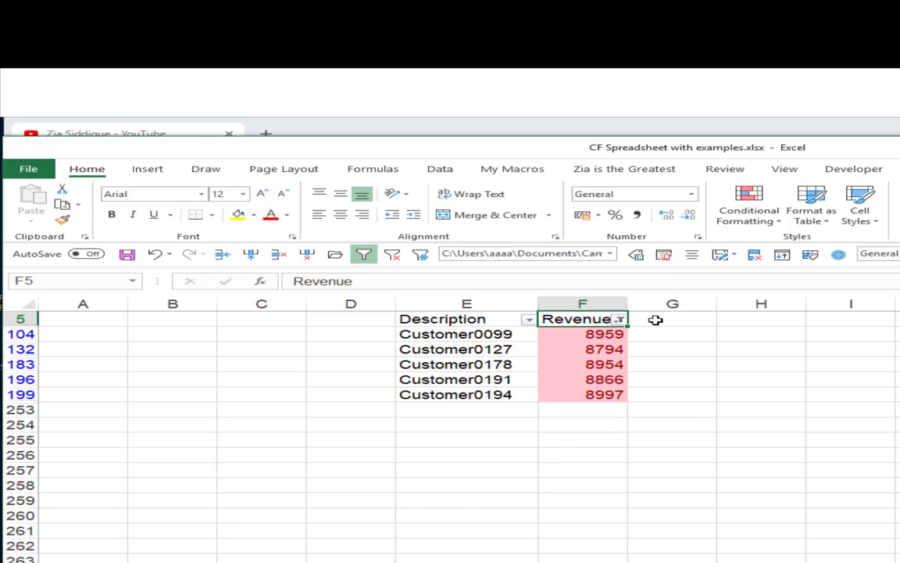
- Remove the filters from the Example 2 table and clear the conditional formatting rules from the entire sheet
key(ctrl+shift+l)
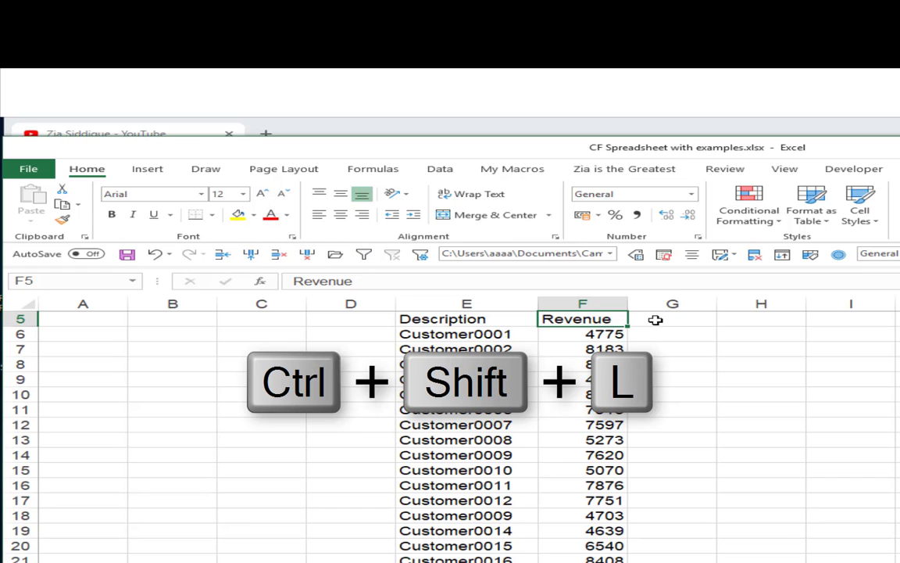
click(747, 217)
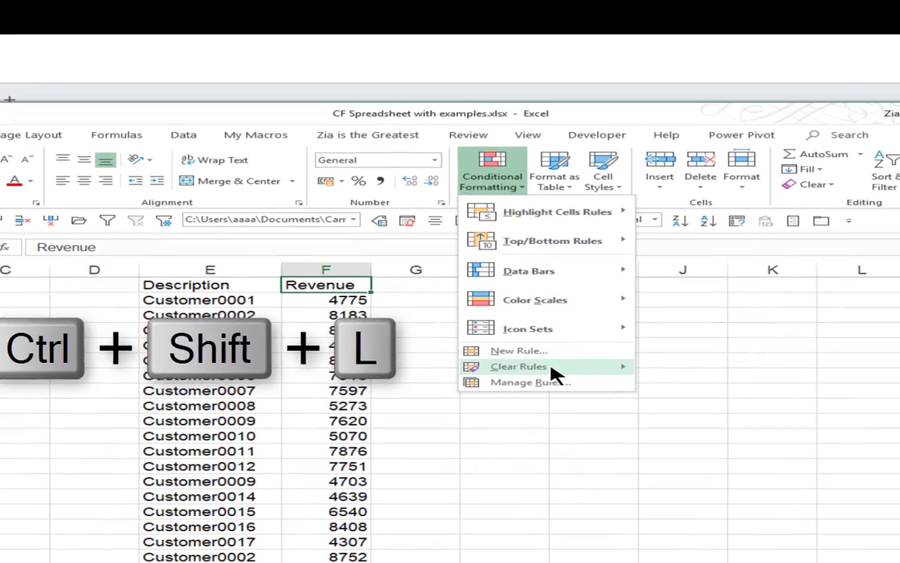
mouse_move(809, 405)
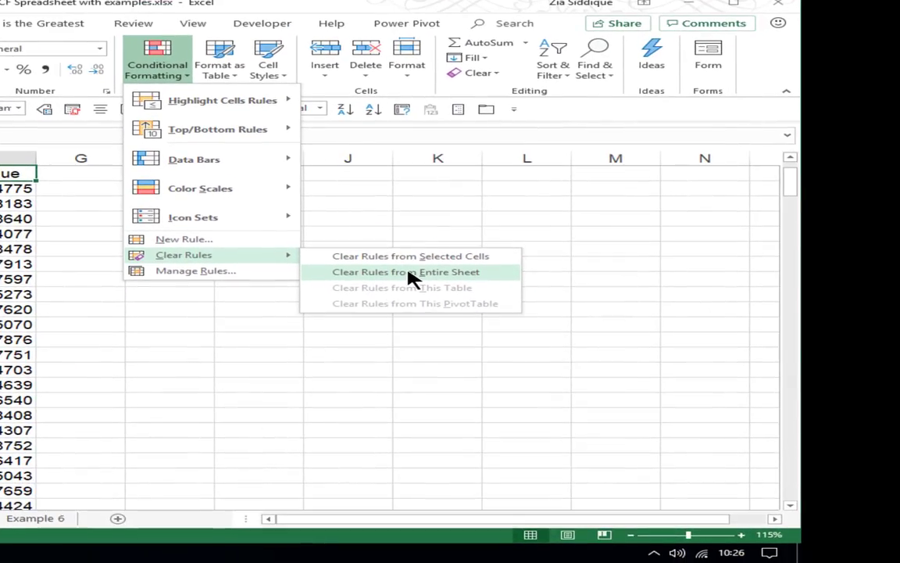
click(408, 272)
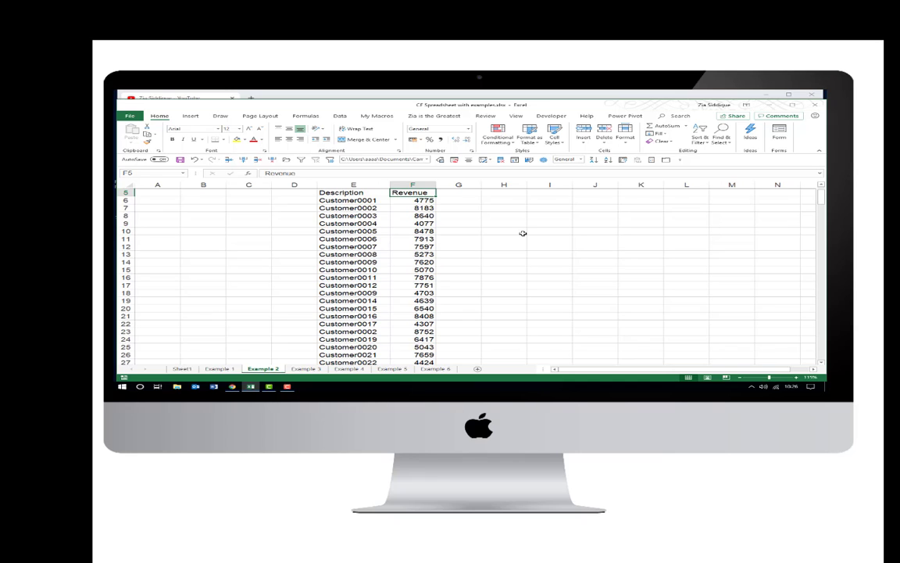
- Highlight the bottom 5 items in the whole Example 2 customer and Revenue table using Light Red Fill with Dark Red Text
key(ctrl+shift+l)
key(ctrl+shift+l)
key(ctrl+a)
scroll(518, 228, down, 20)
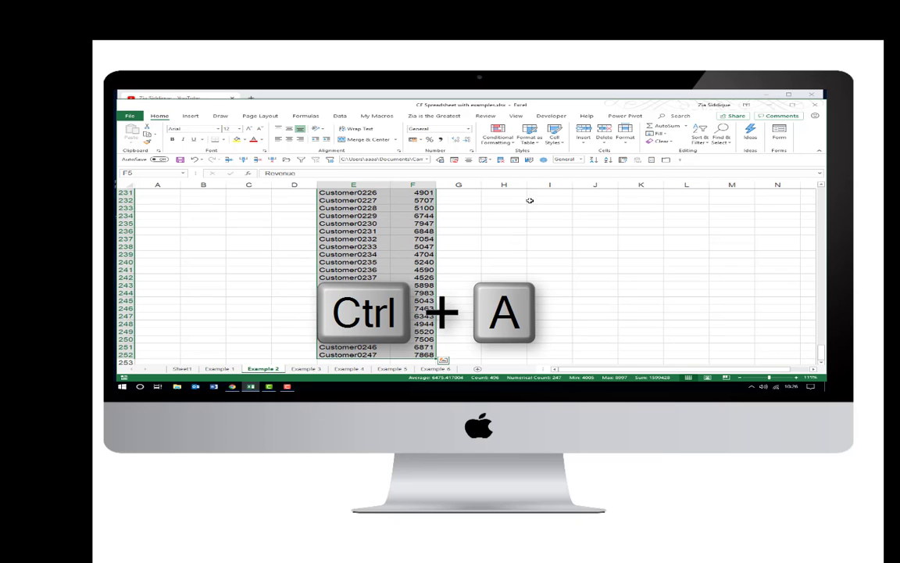
click(498, 135)
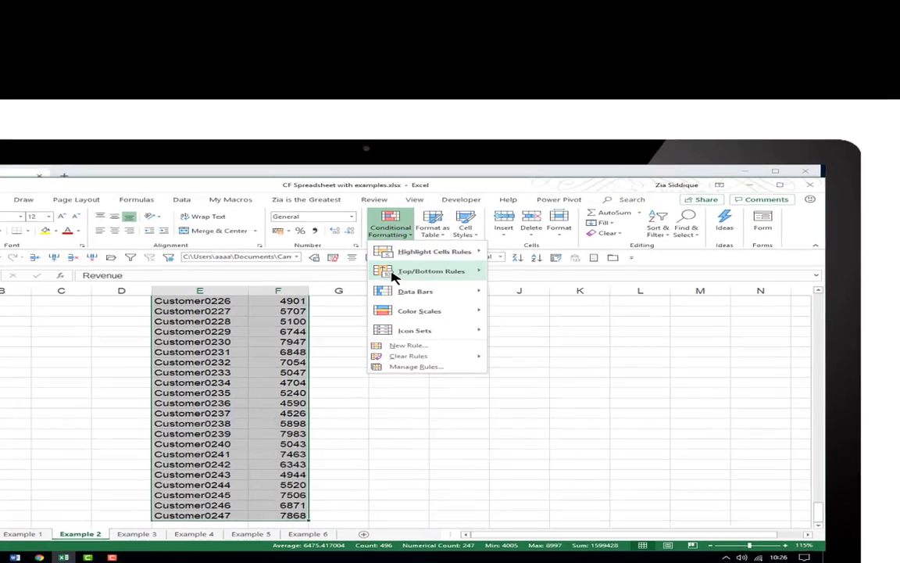
mouse_move(392, 272)
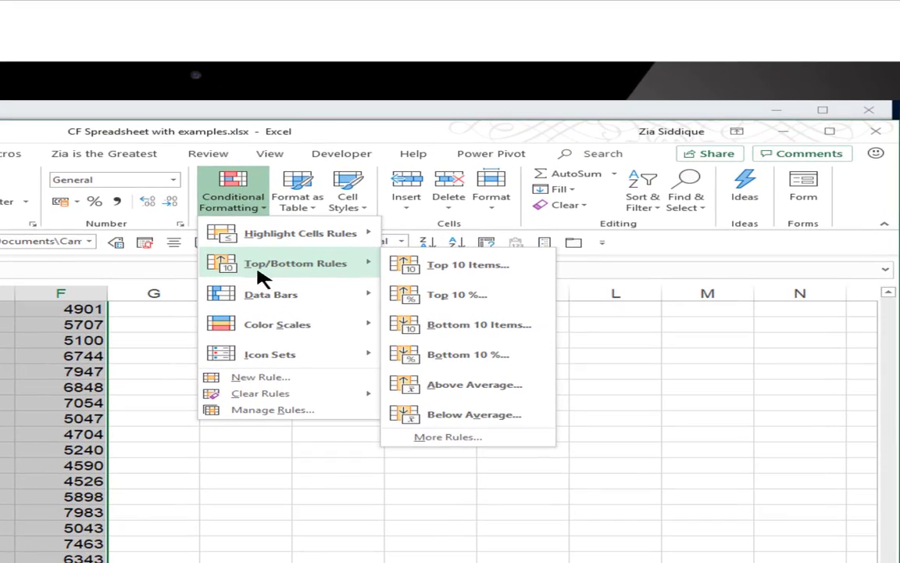
click(472, 332)
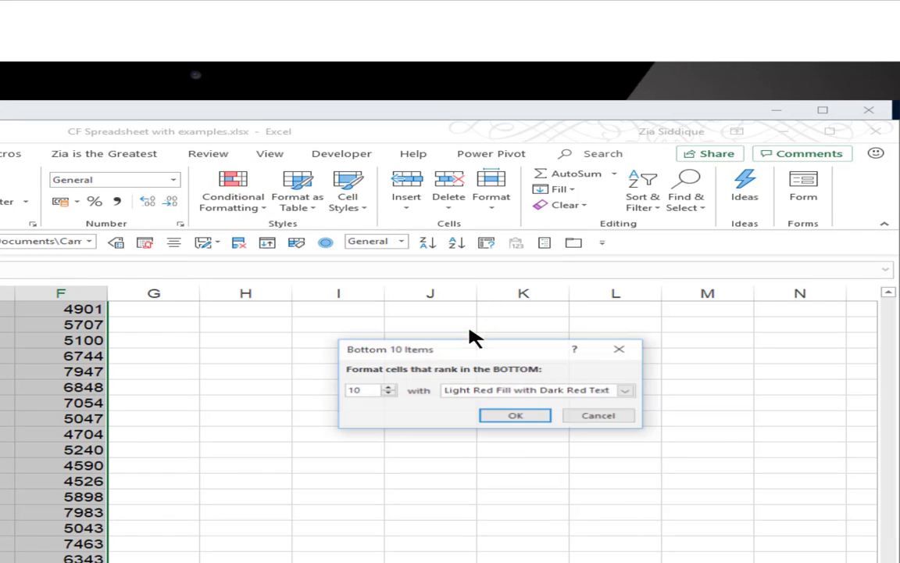
drag(369, 387, 310, 388)
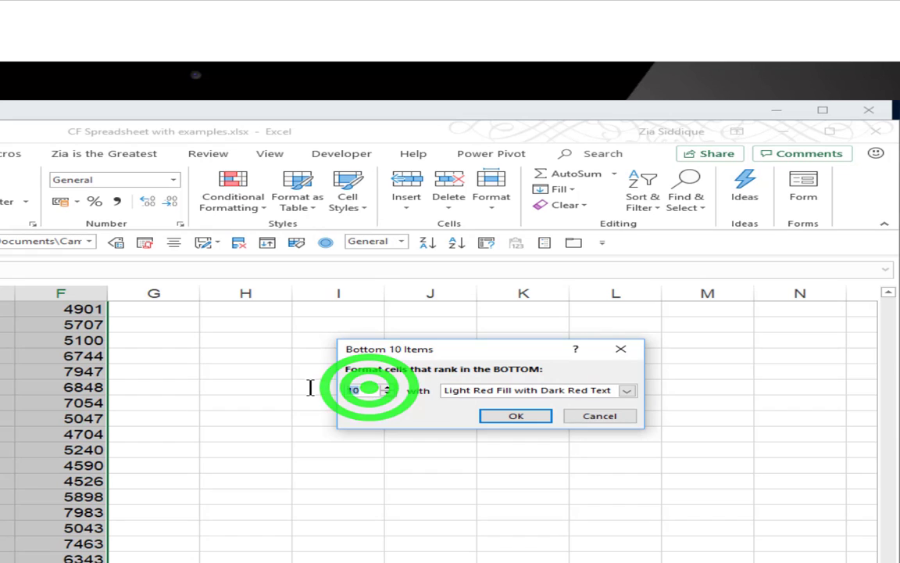
text(5)
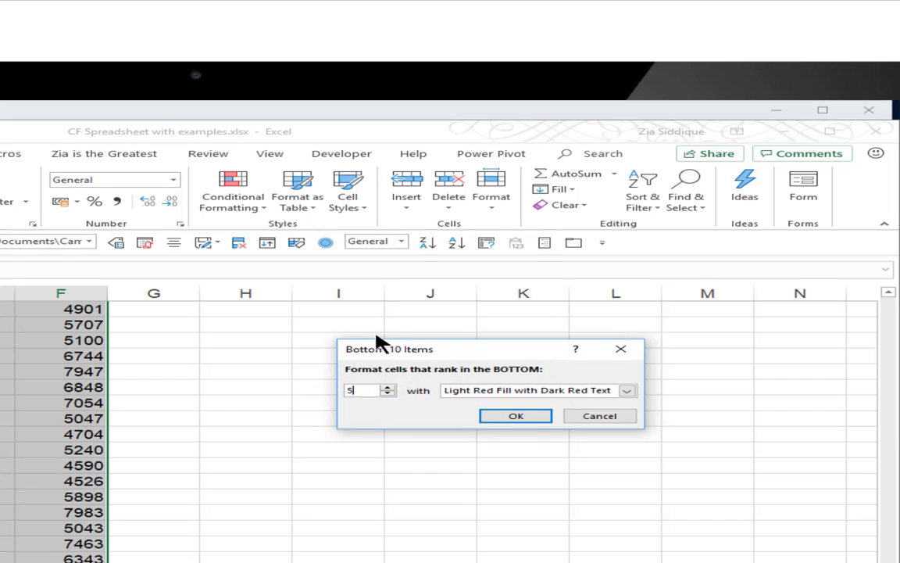
click(516, 416)
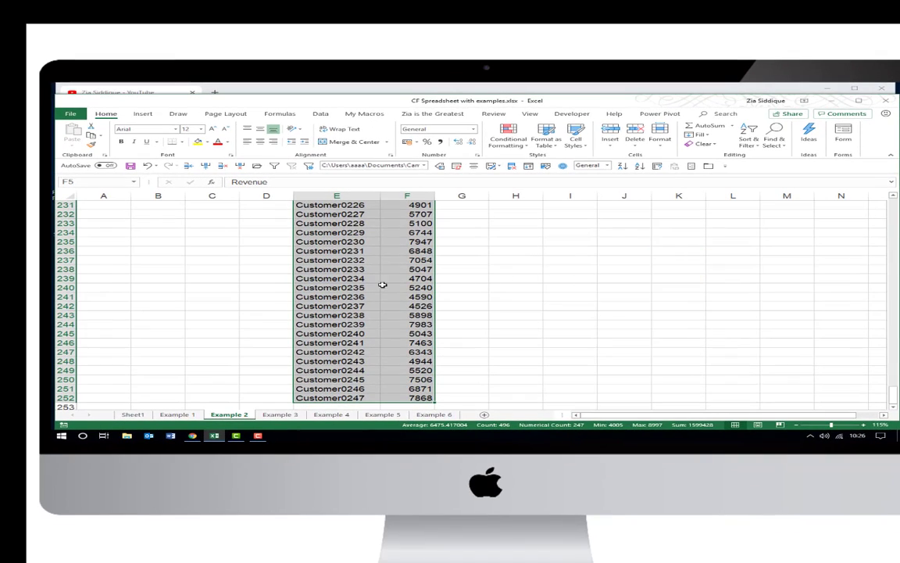
- Add filters to the Example 2 headers again and filter the Revenue column by the light red cell color
click(408, 288)
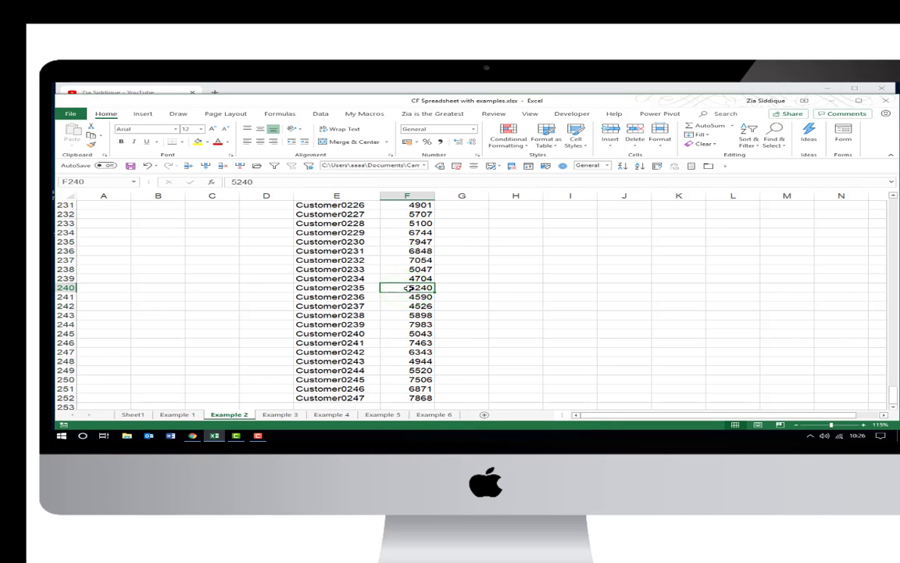
key(ctrl+Up)
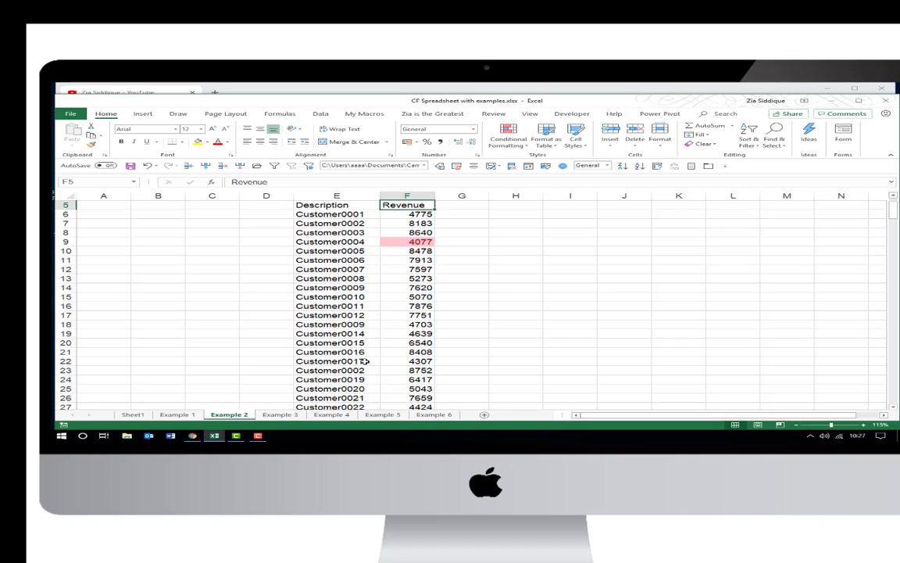
click(274, 166)
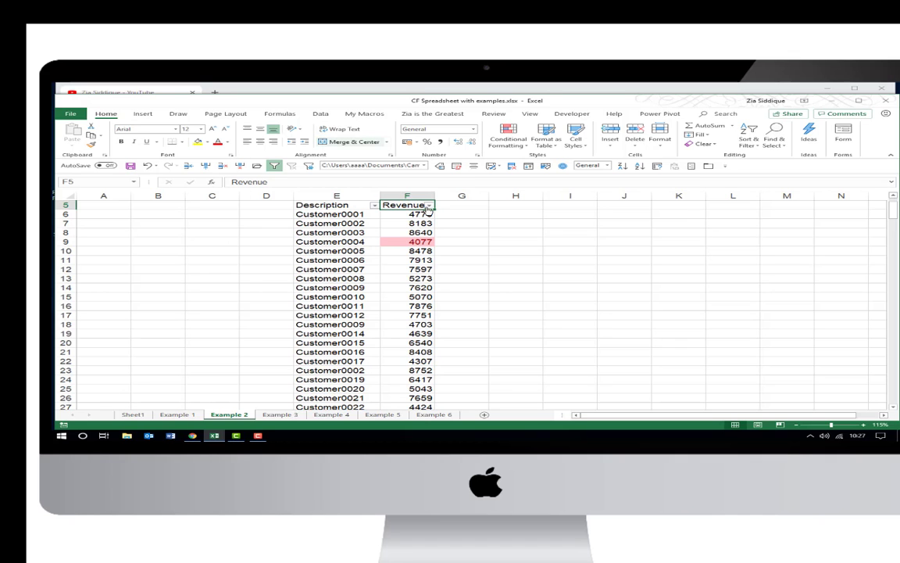
click(428, 205)
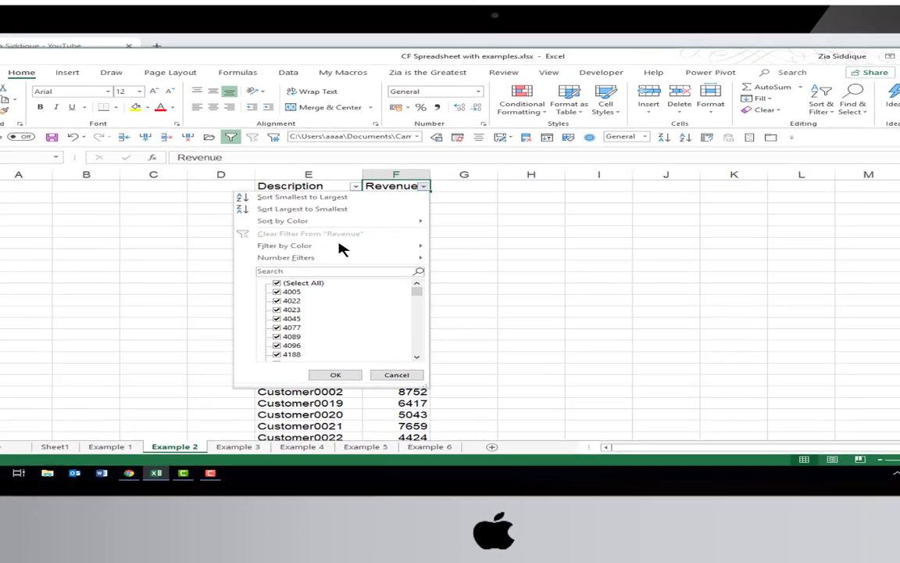
mouse_move(340, 248)
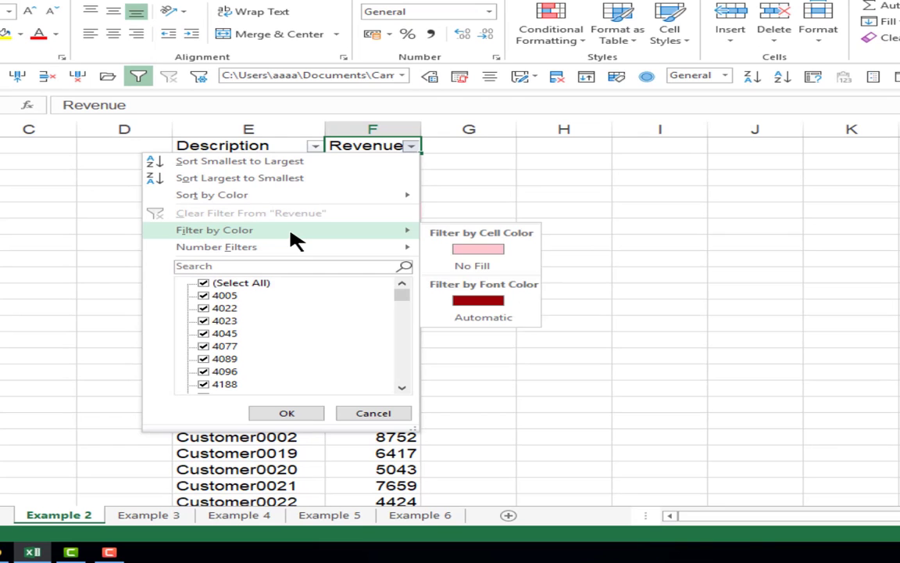
click(456, 247)
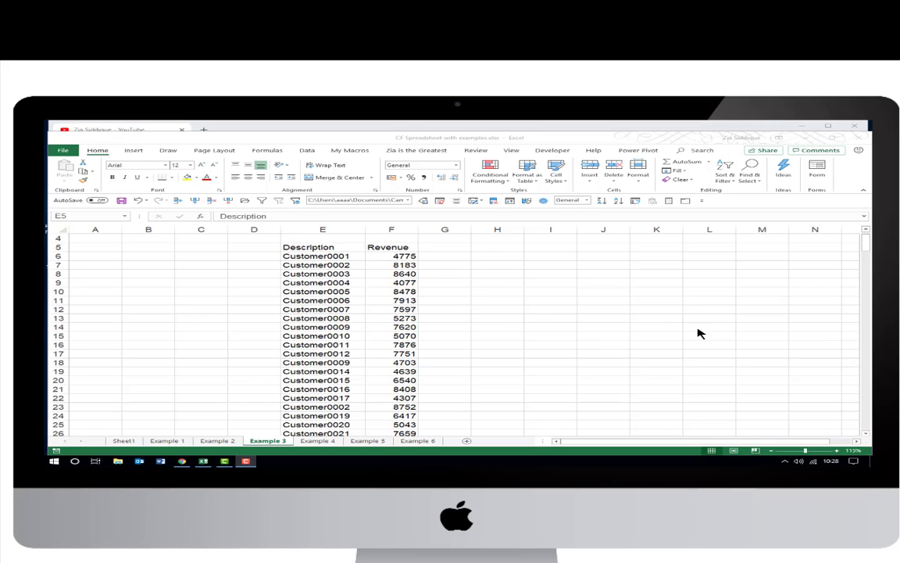
- Try green gradient data bars on the Example 3 Revenue values from F6 down through the Total row
click(382, 256)
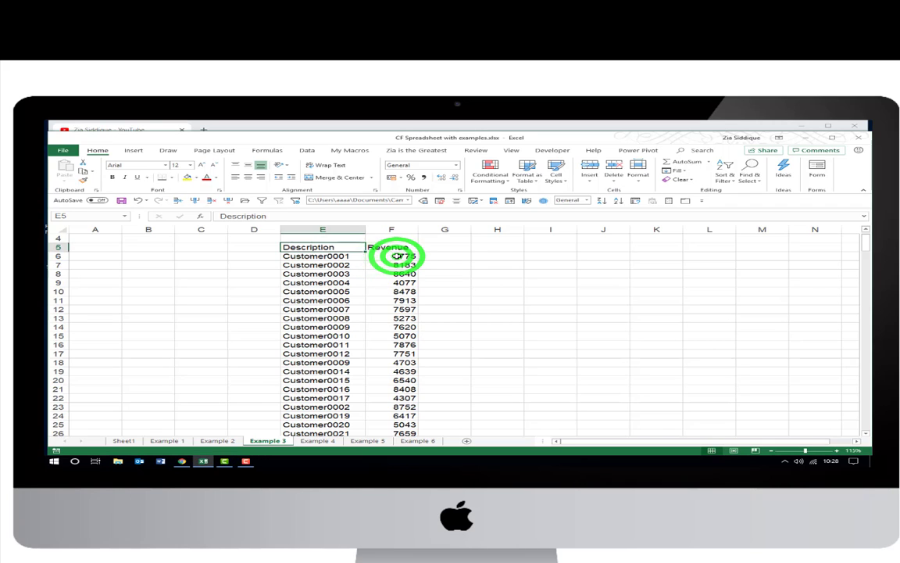
key(ctrl+shift+Down)
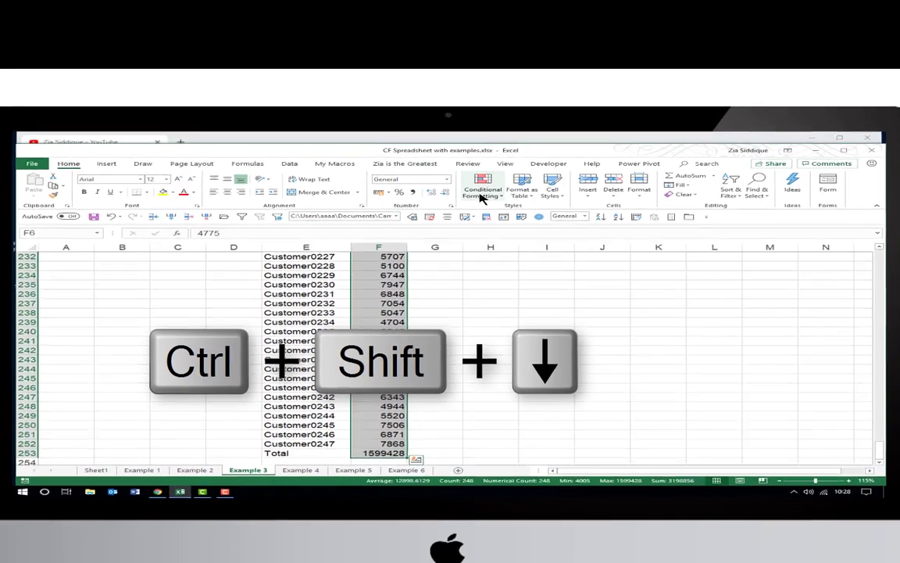
click(482, 195)
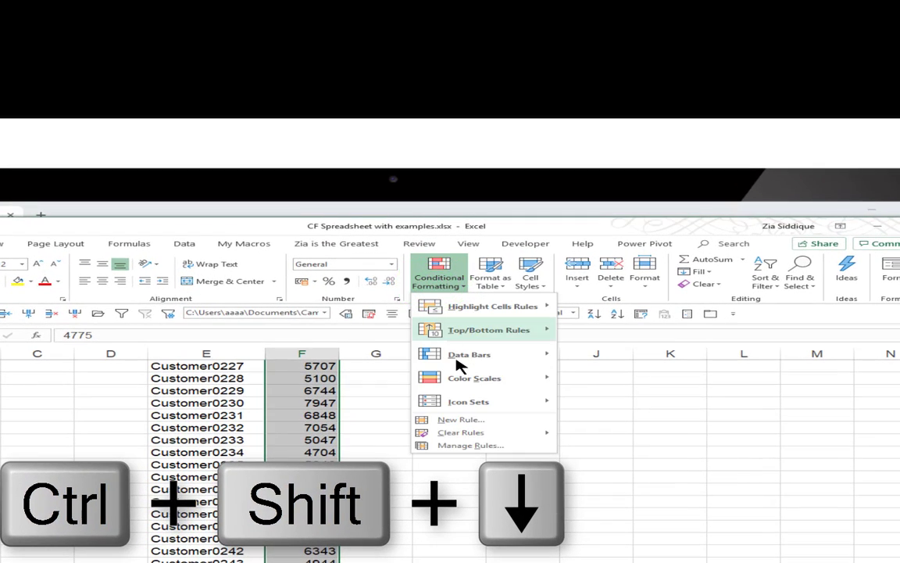
mouse_move(461, 363)
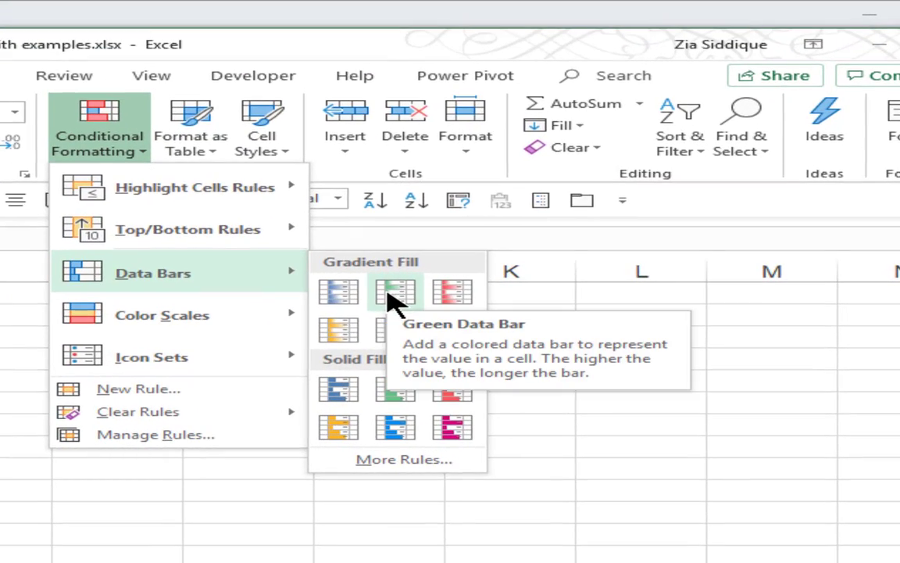
click(379, 289)
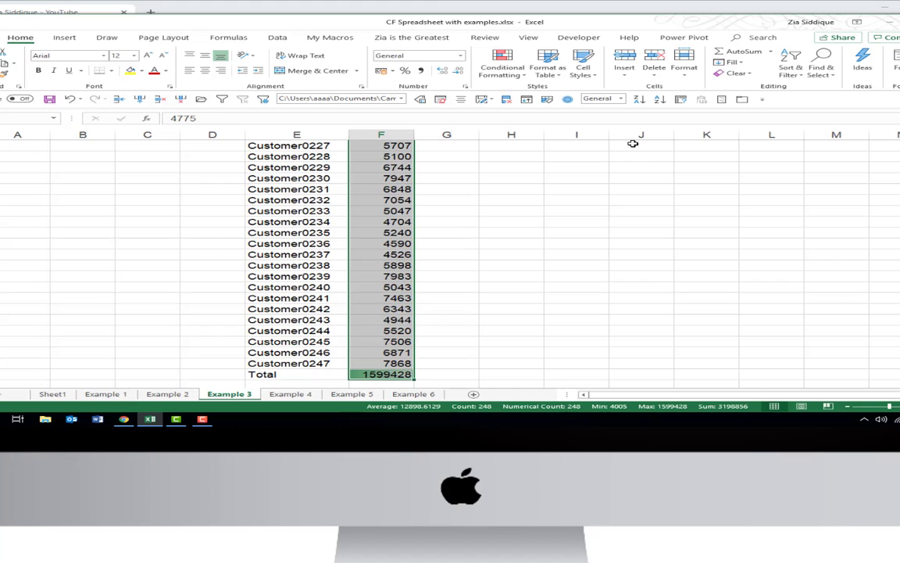
- Clear the data bar rule that includes the Total from the entire Example 3 sheet
click(504, 68)
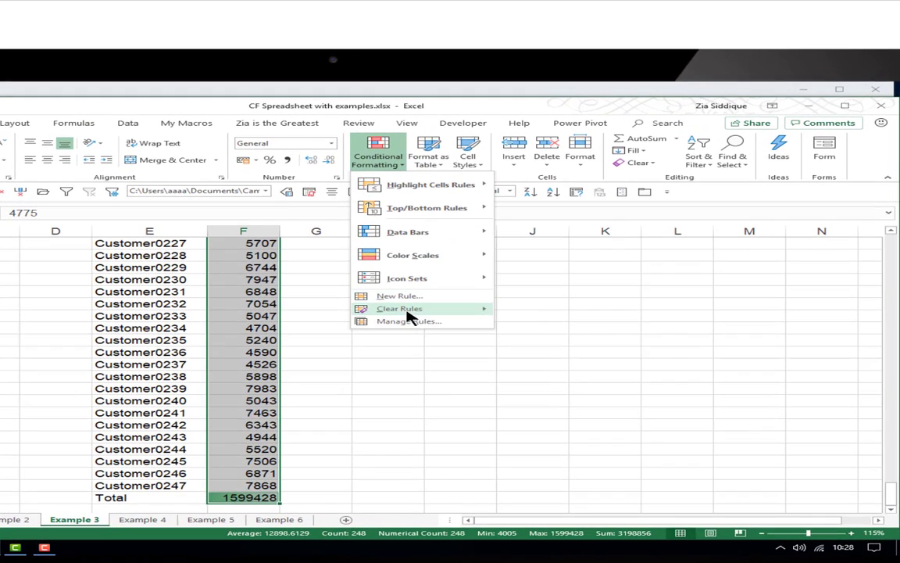
mouse_move(532, 212)
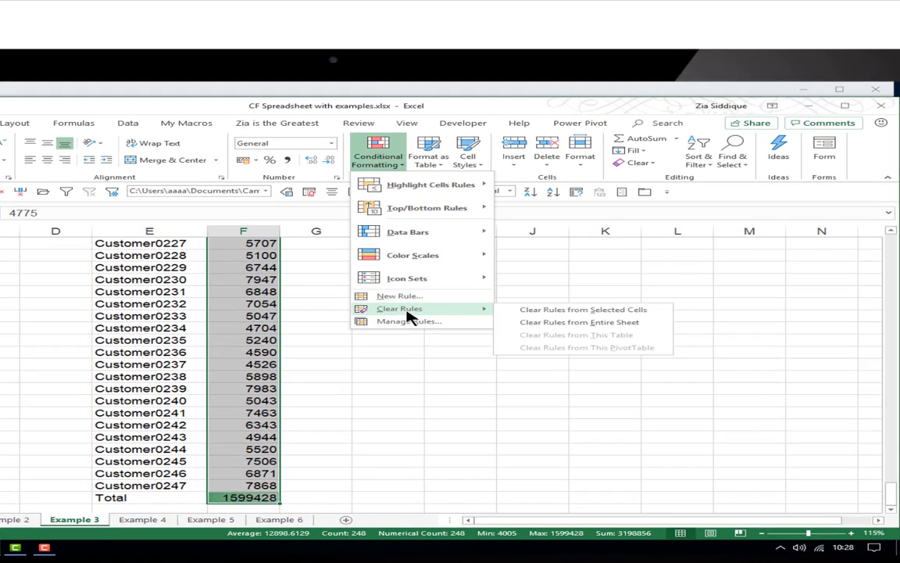
click(582, 323)
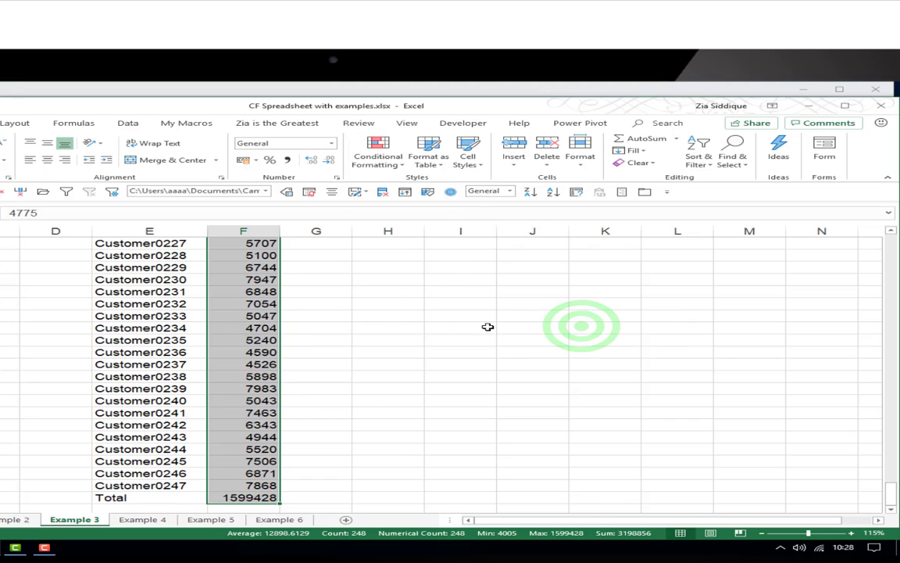
- Apply green gradient data bars to the Example 3 Revenue values from F6 to F252, leaving out the Total row
click(261, 315)
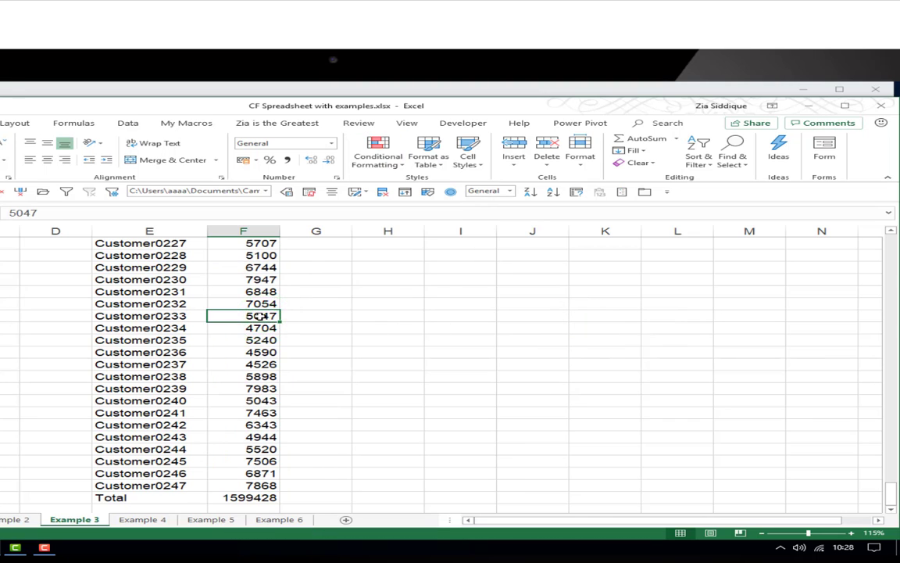
key(ctrl+Up)
key(Down)
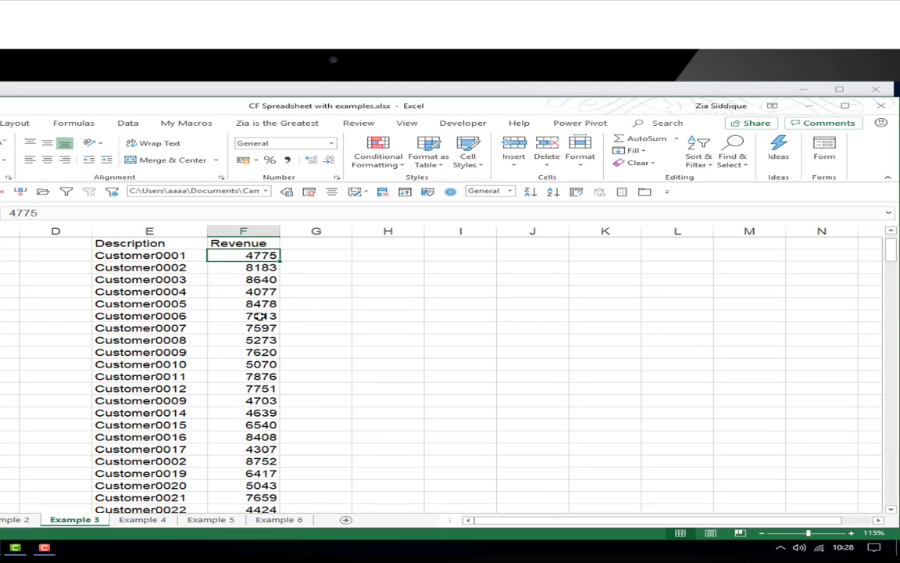
key(ctrl+shift+Down)
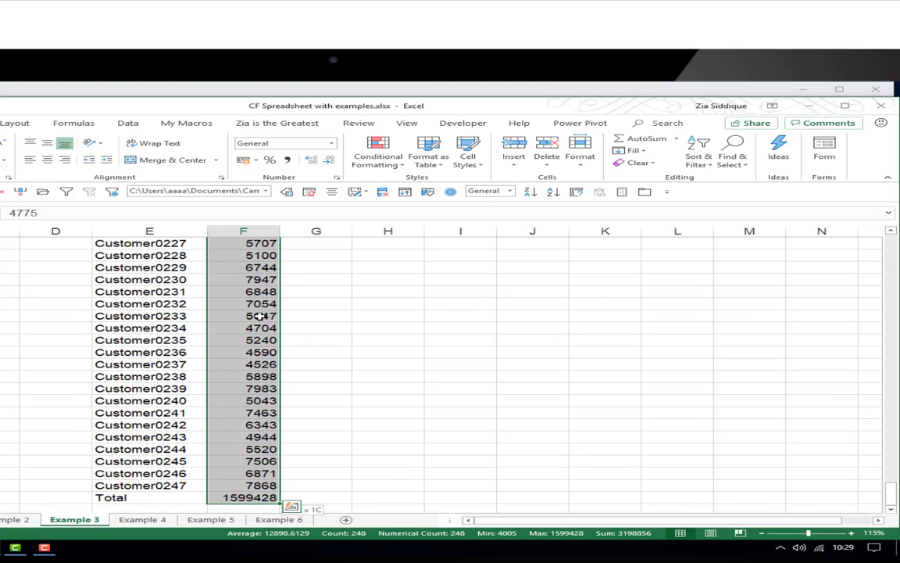
key(shift+Up)
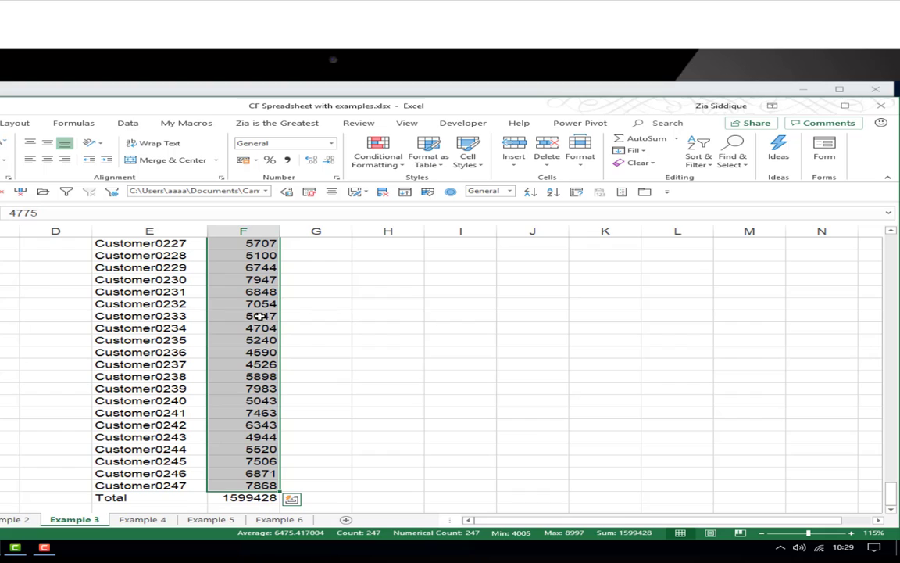
click(373, 150)
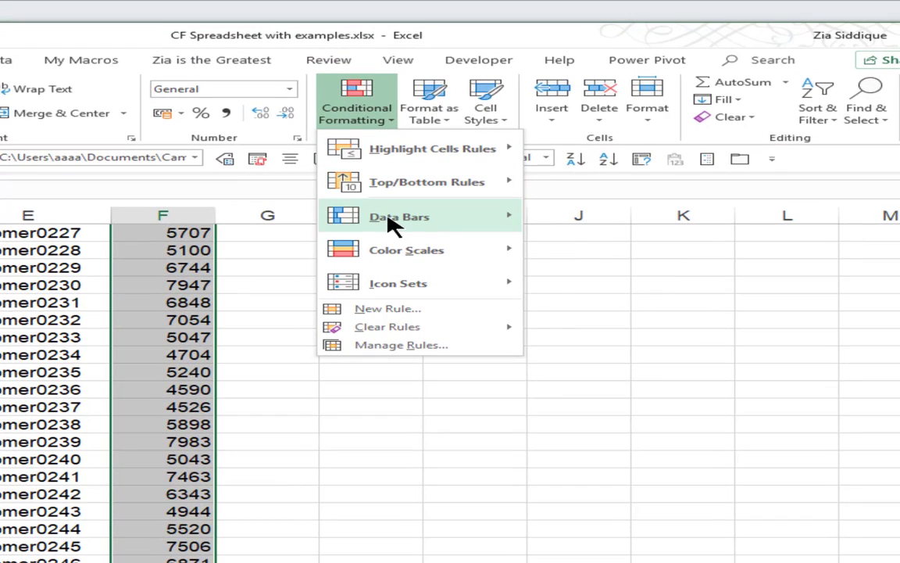
mouse_move(469, 231)
click(575, 249)
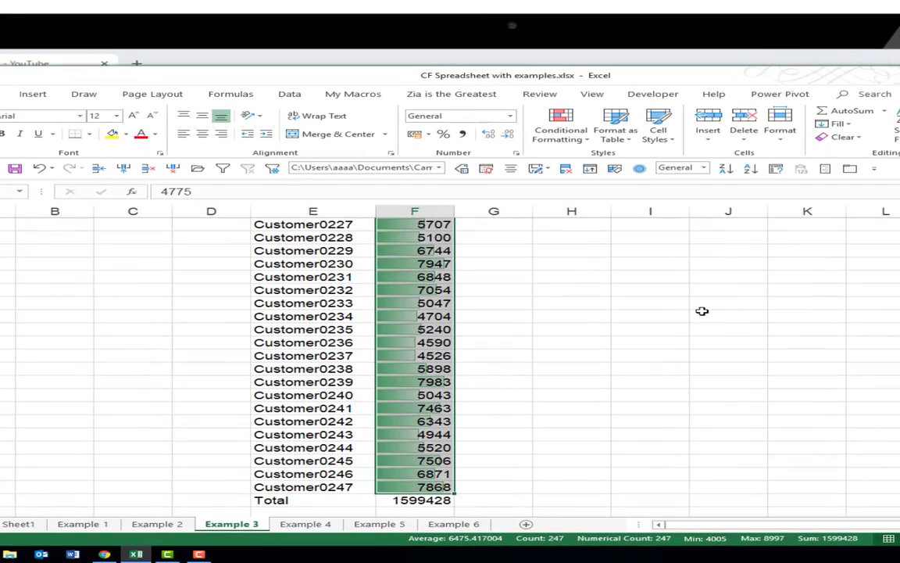
- Look over the data bars in the Revenue column, and clear the conditional formatting rules from the entire Example 3 sheet
click(626, 357)
scroll(672, 299, up, 18)
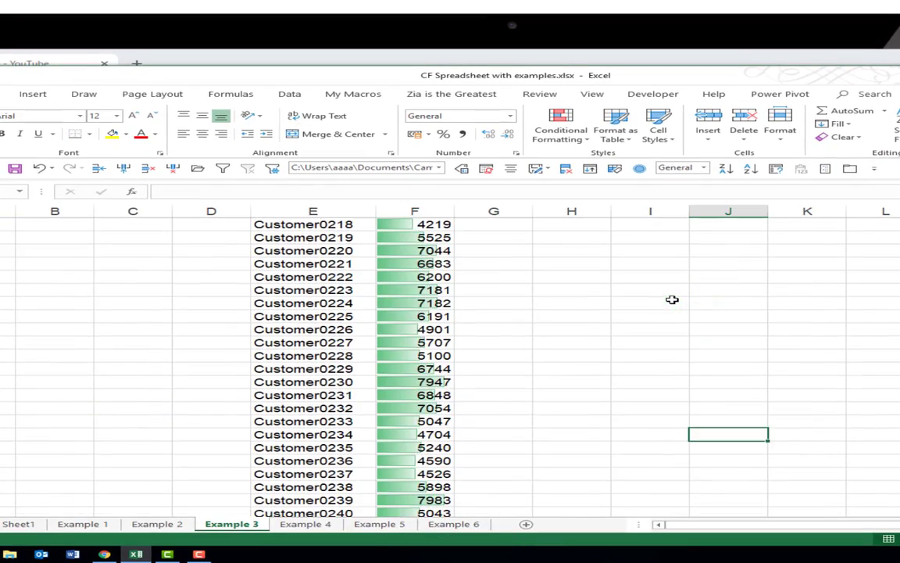
scroll(672, 299, up, 13)
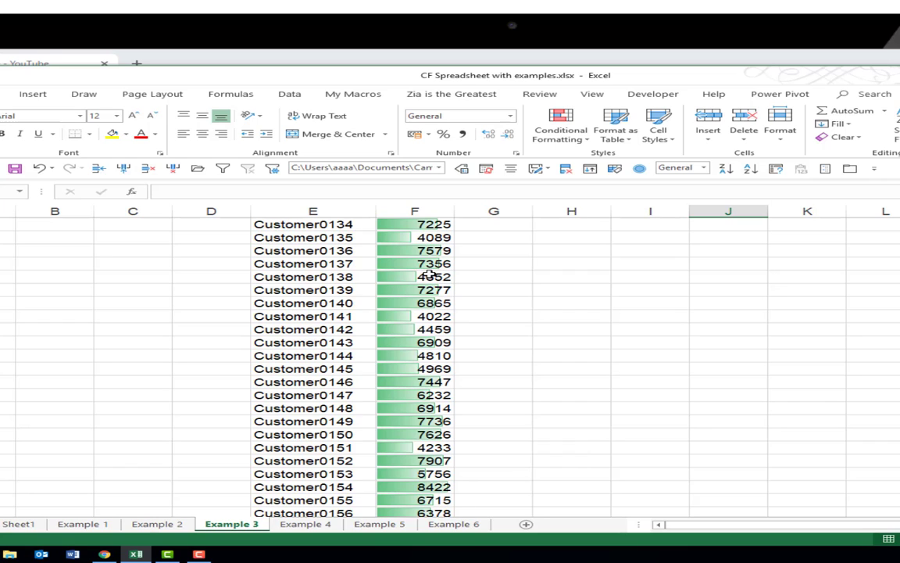
click(572, 142)
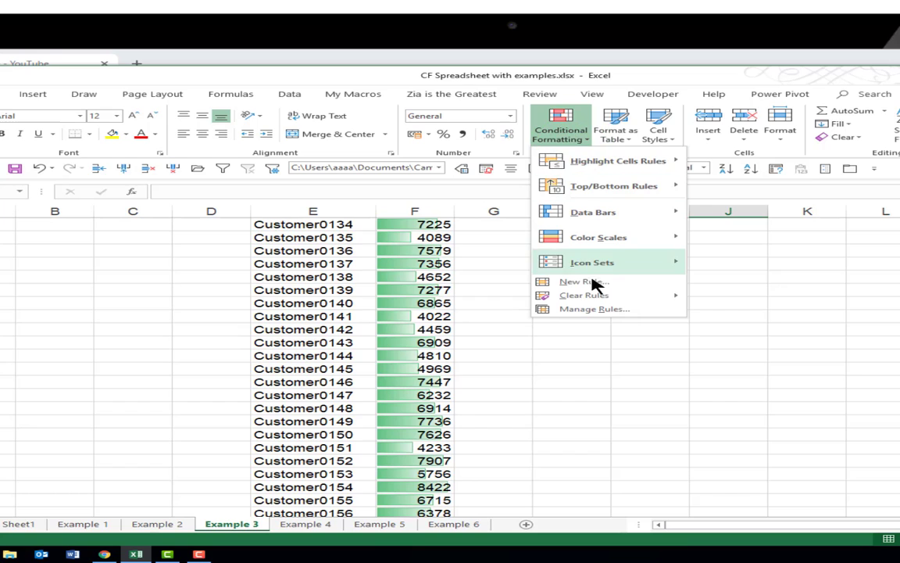
mouse_move(594, 296)
click(764, 311)
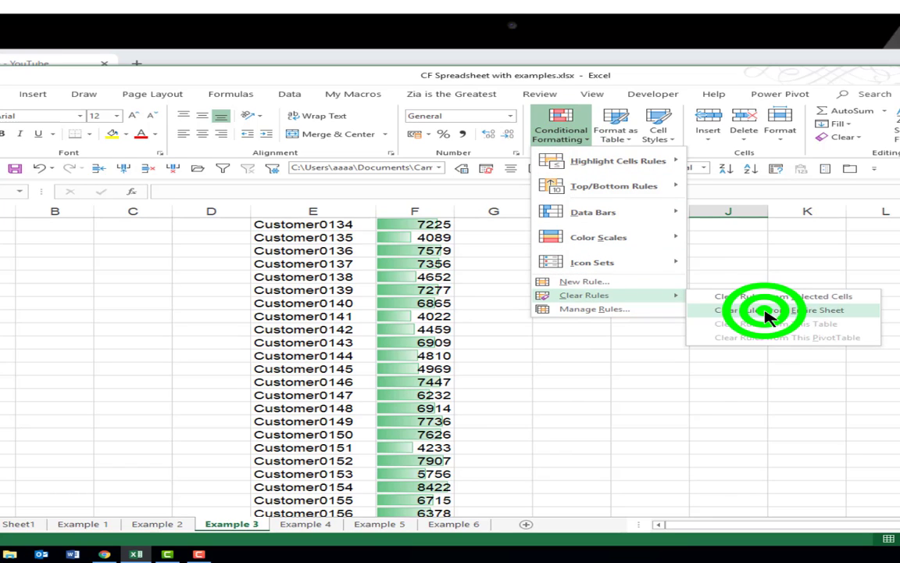
- Copy the Example 3 Revenue values from F6 to F252, leaving out the Total row
click(513, 265)
key(Left)
key(Left)
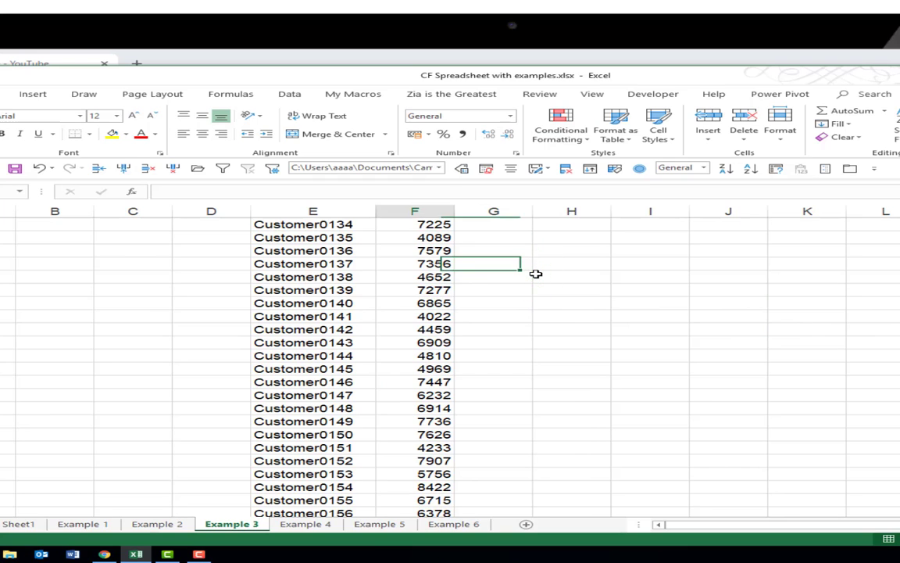
key(Right)
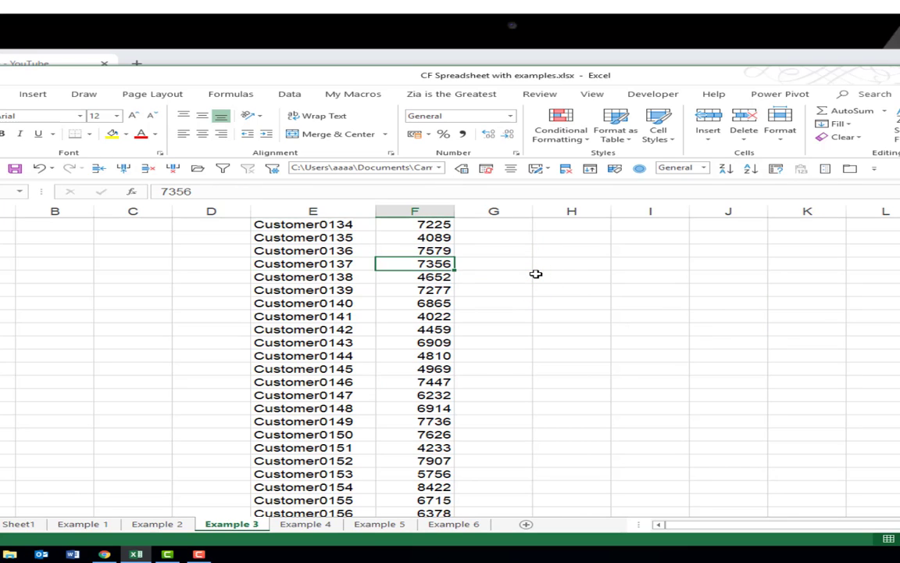
key(ctrl+Up)
key(Down)
key(ctrl+shift+Down)
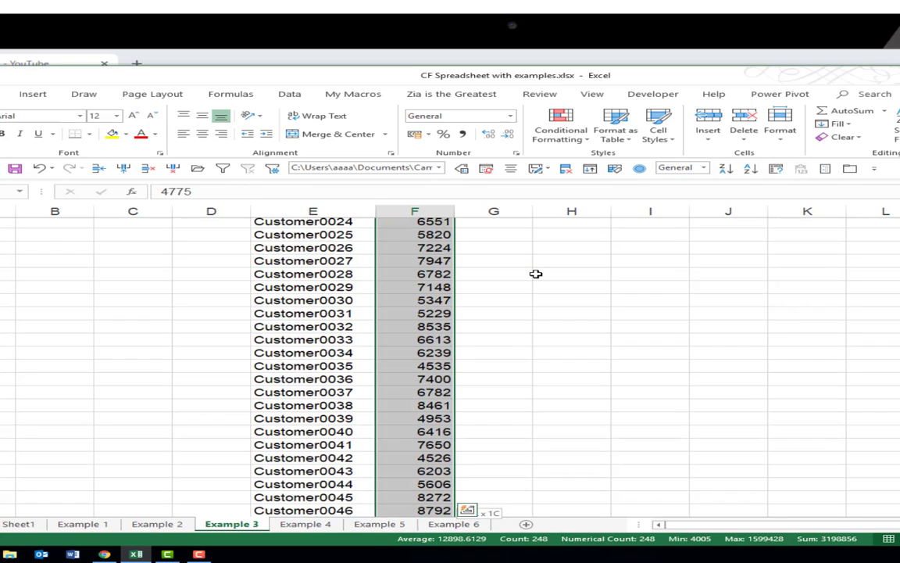
key(shift+Up)
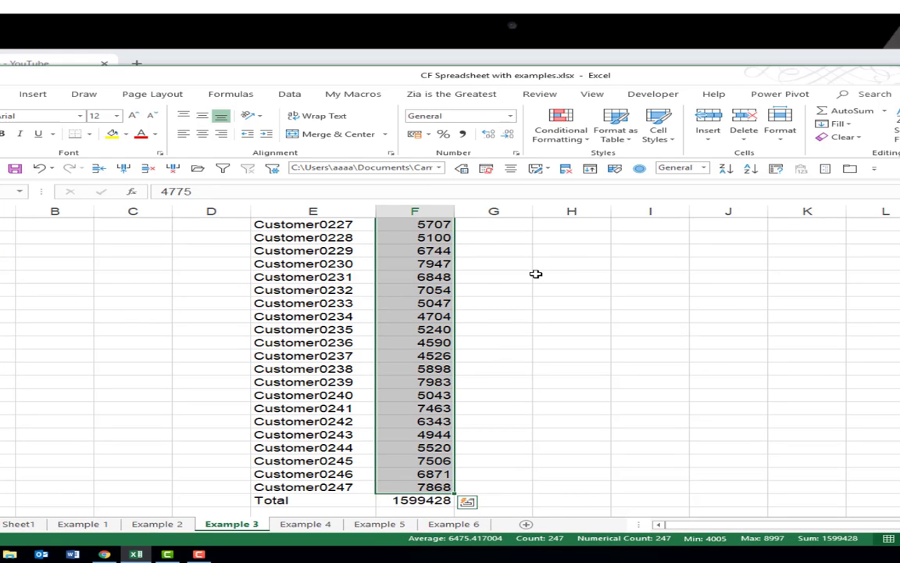
key(ctrl+c)
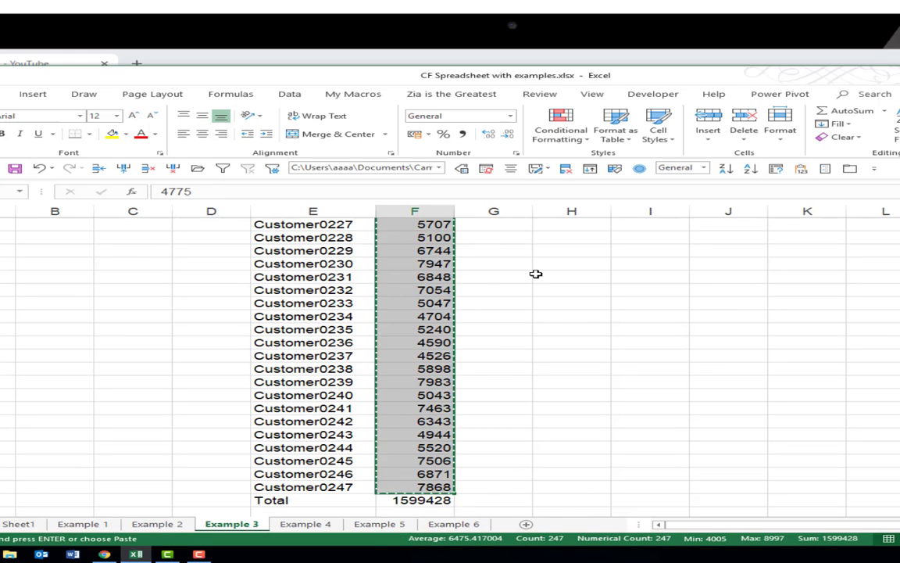
- Paste the copied Revenue values into column G, starting at G6 beside the first customer's revenue
key(ctrl+Up)
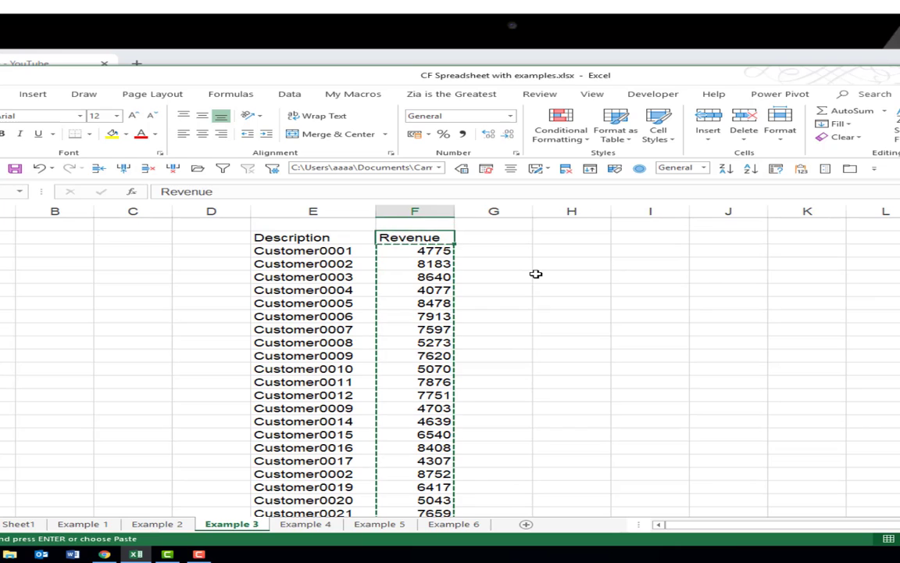
key(Down)
key(Down)
key(Right)
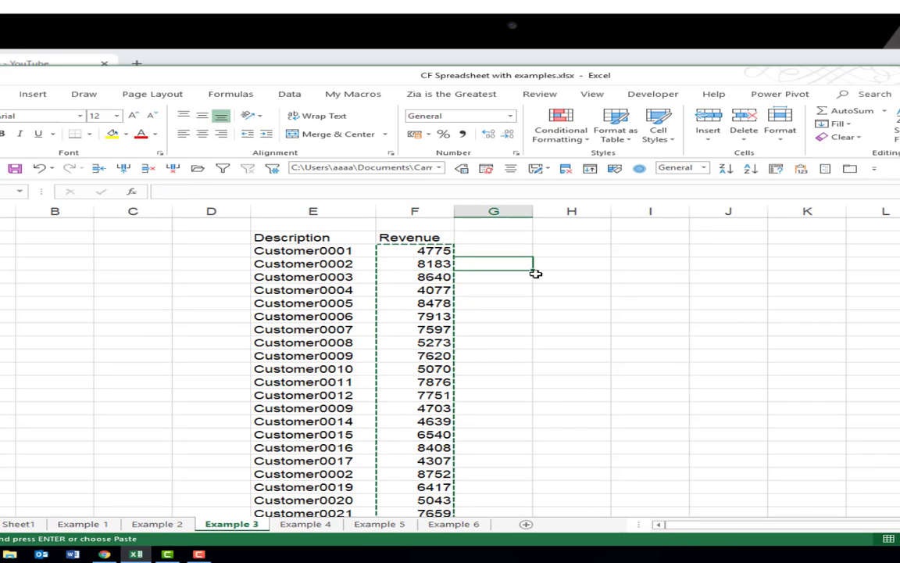
key(Up)
key(ctrl+v)
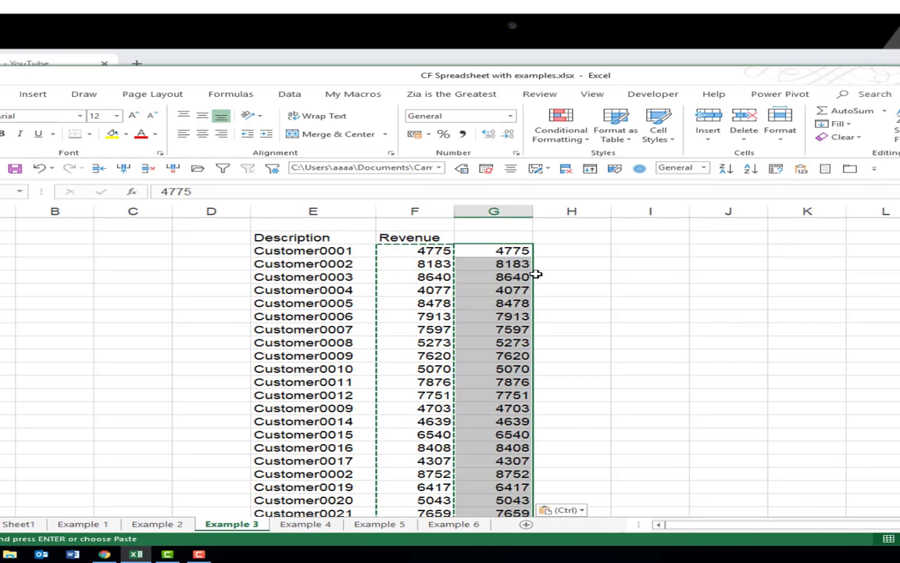
key(Escape)
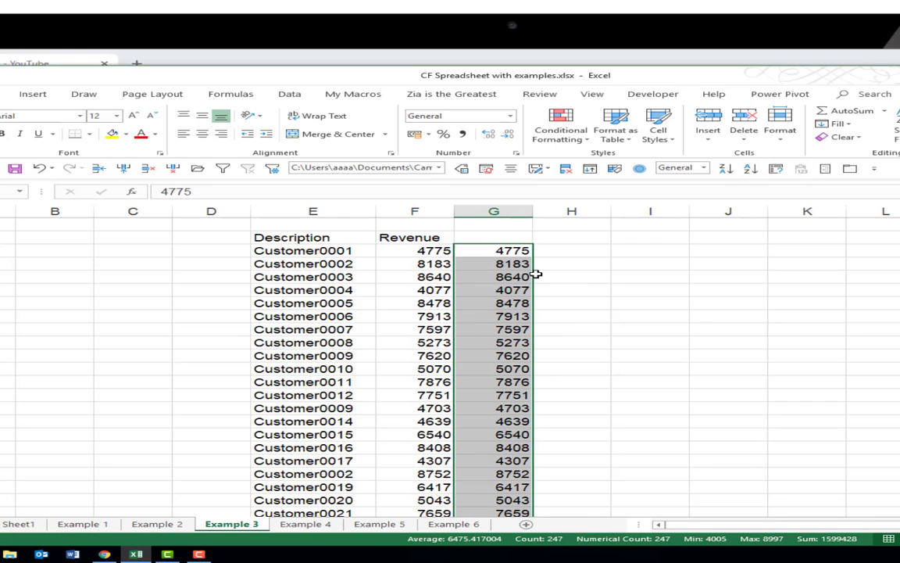
- Apply green gradient-fill data bars to the pasted values in G6 through G252
key(Down)
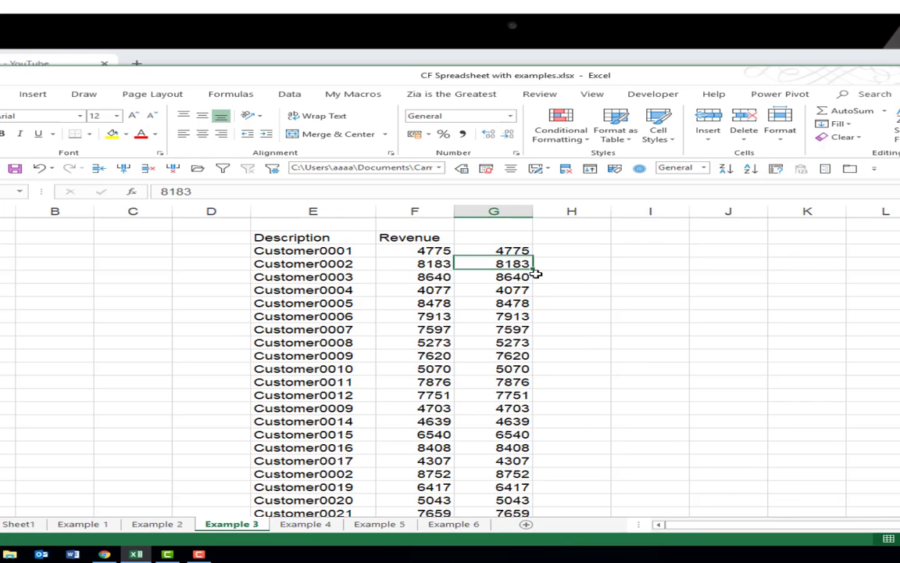
key(Up)
key(ctrl+shift+Down)
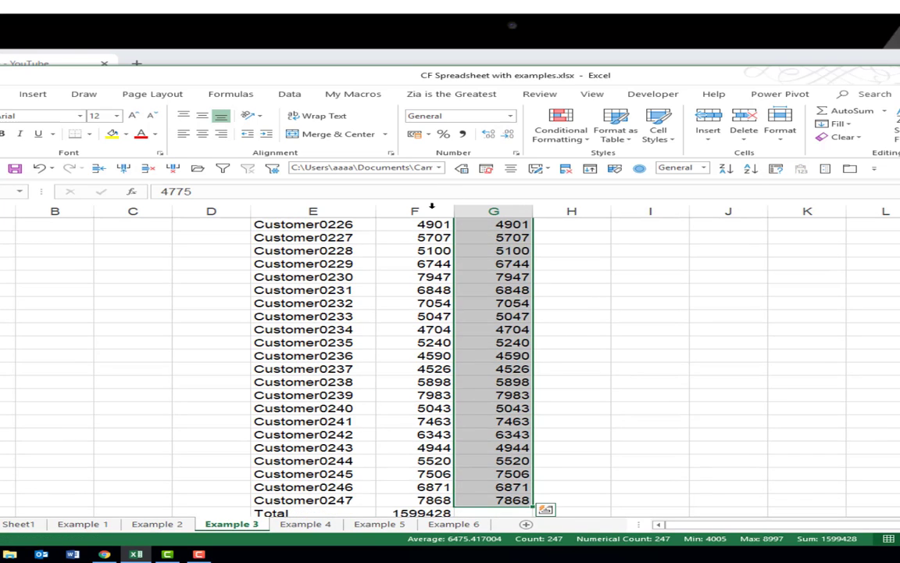
click(547, 125)
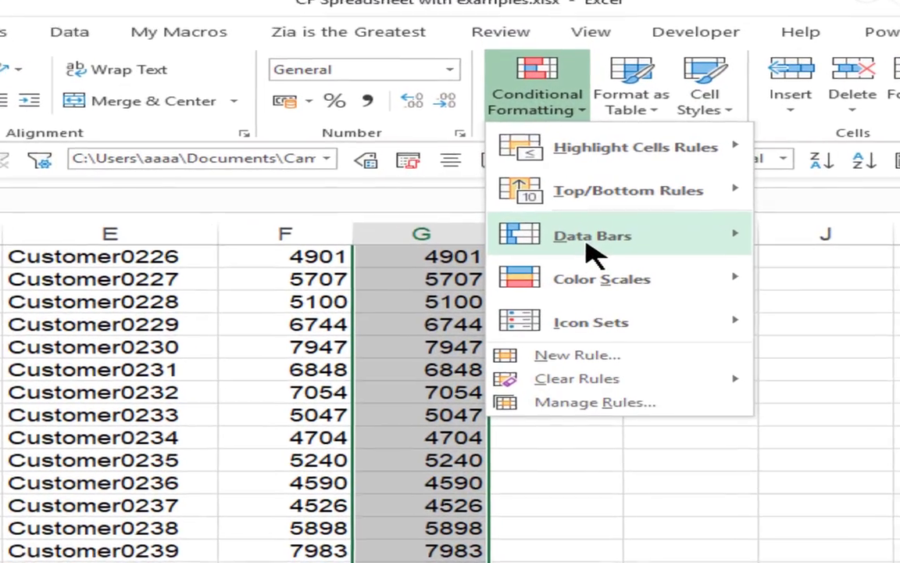
mouse_move(647, 220)
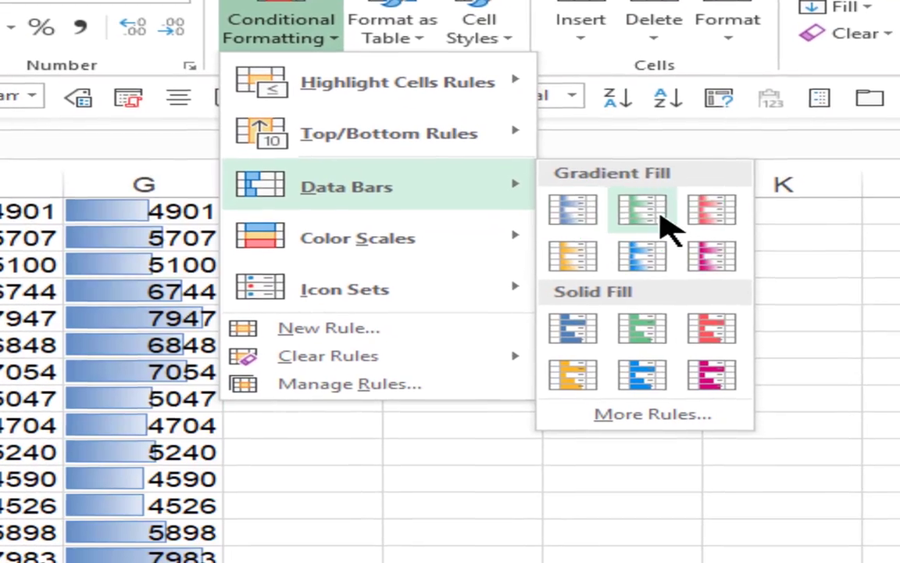
click(849, 256)
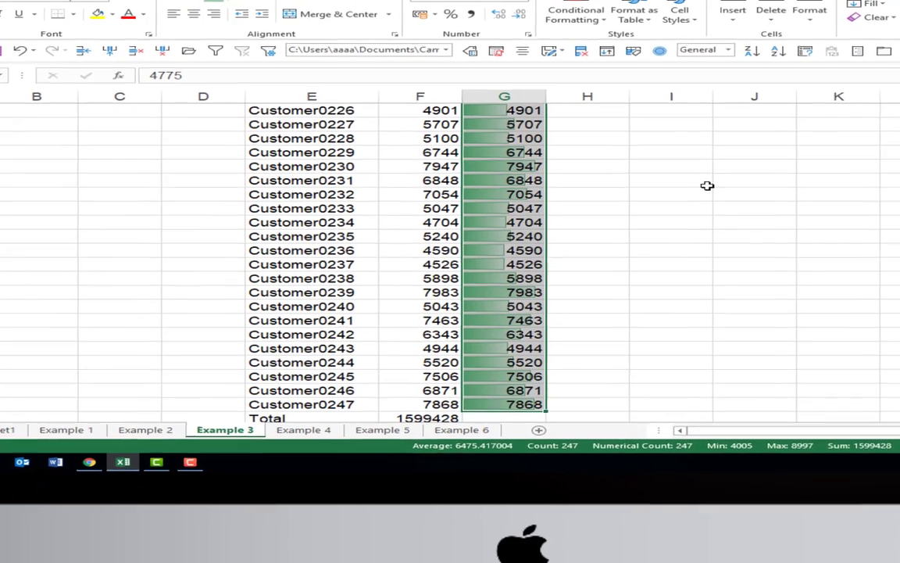
- Edit the data bar rule on G6:G252 to show the bars only, without the numbers
scroll(368, 367, up, 4)
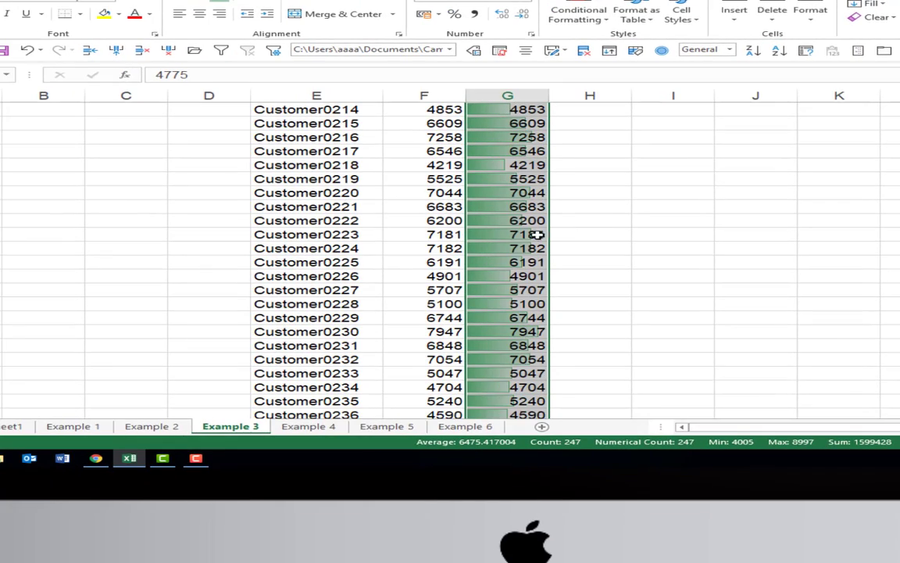
scroll(547, 234, up, 15)
scroll(533, 235, up, 20)
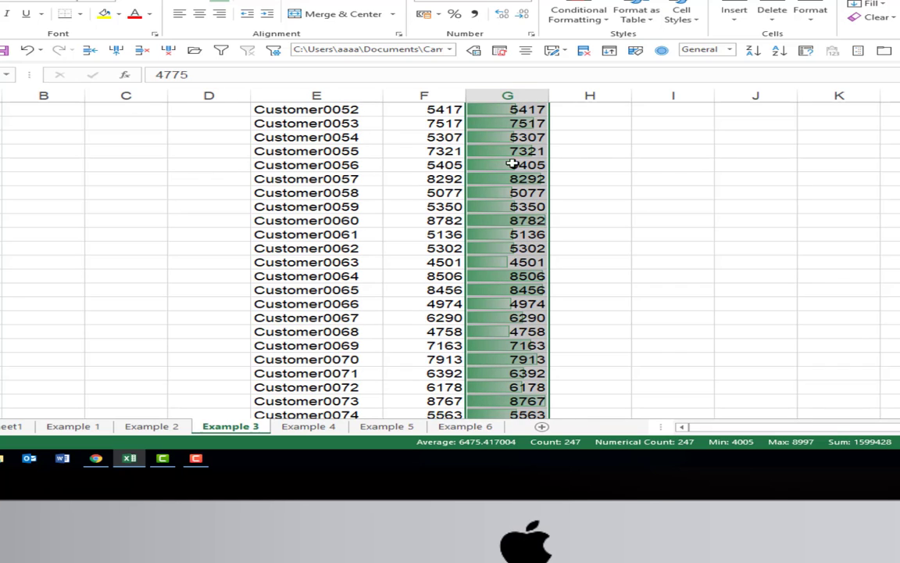
click(584, 17)
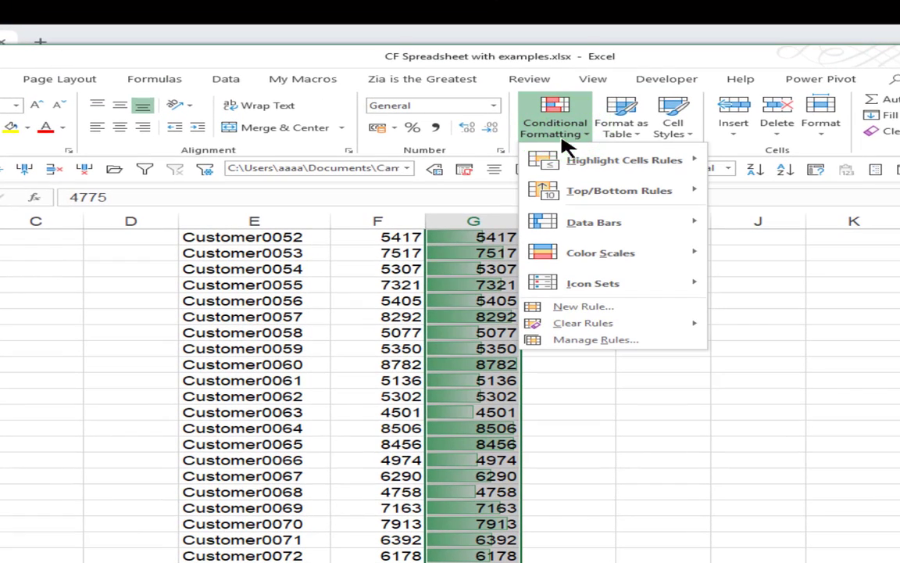
click(593, 342)
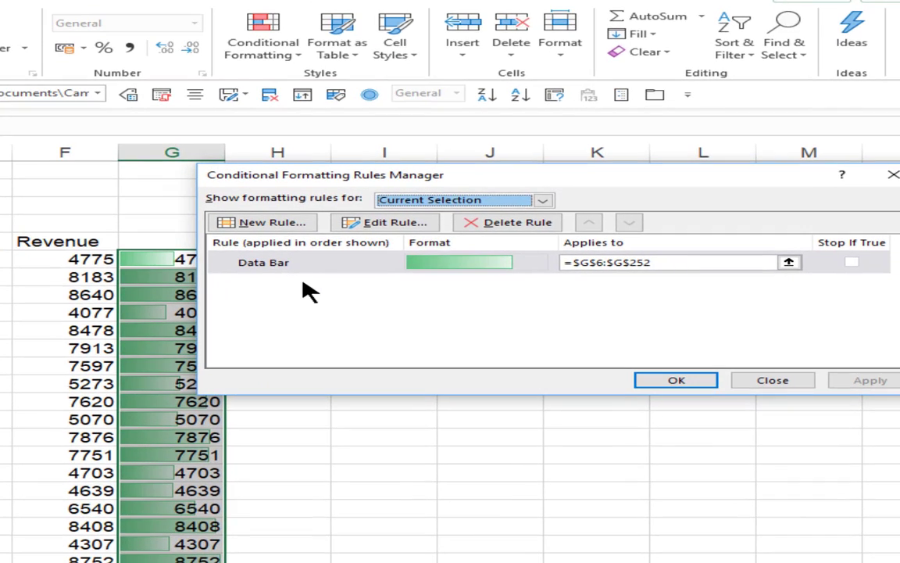
click(344, 267)
click(399, 222)
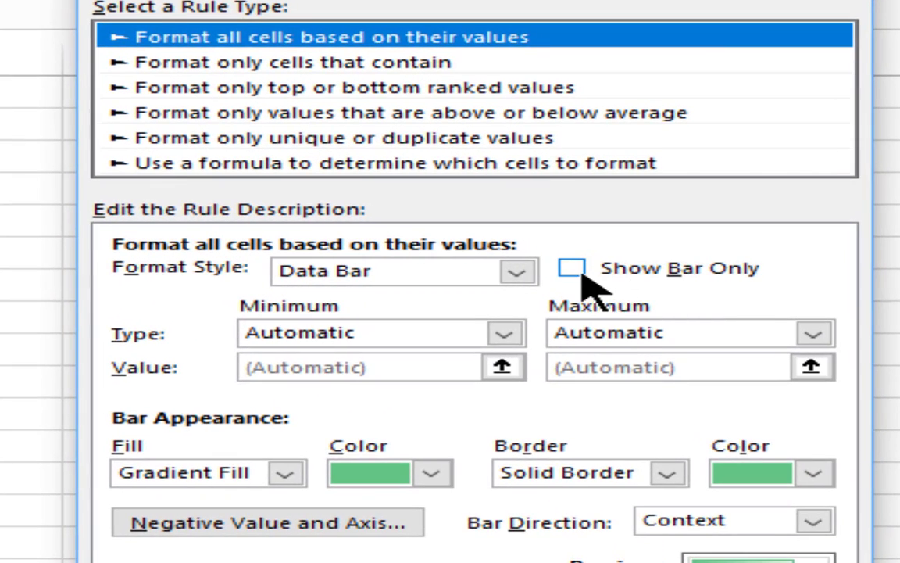
click(608, 268)
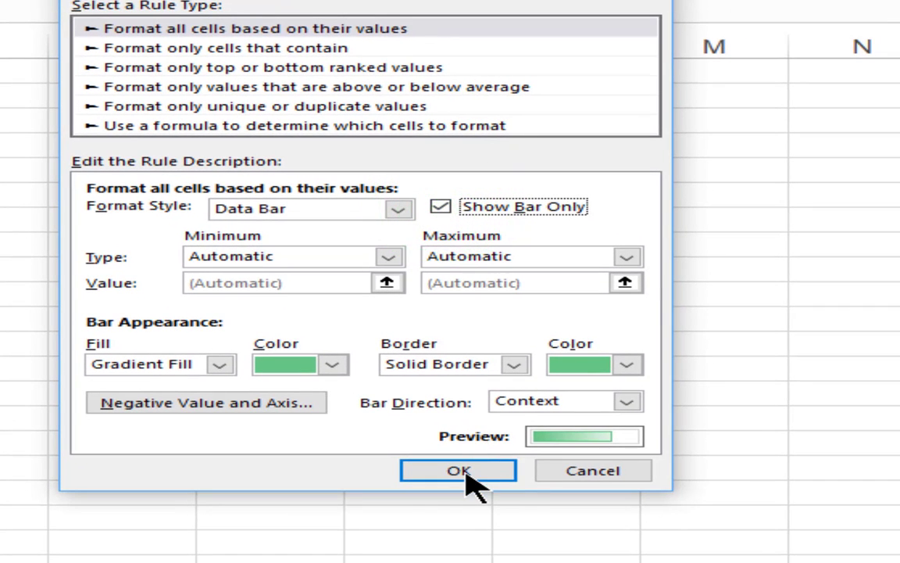
click(464, 471)
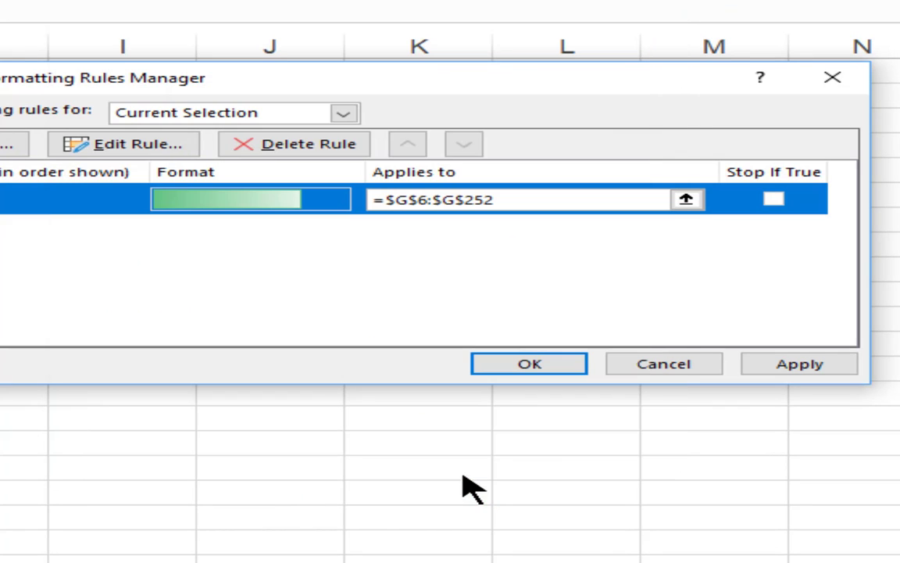
click(568, 368)
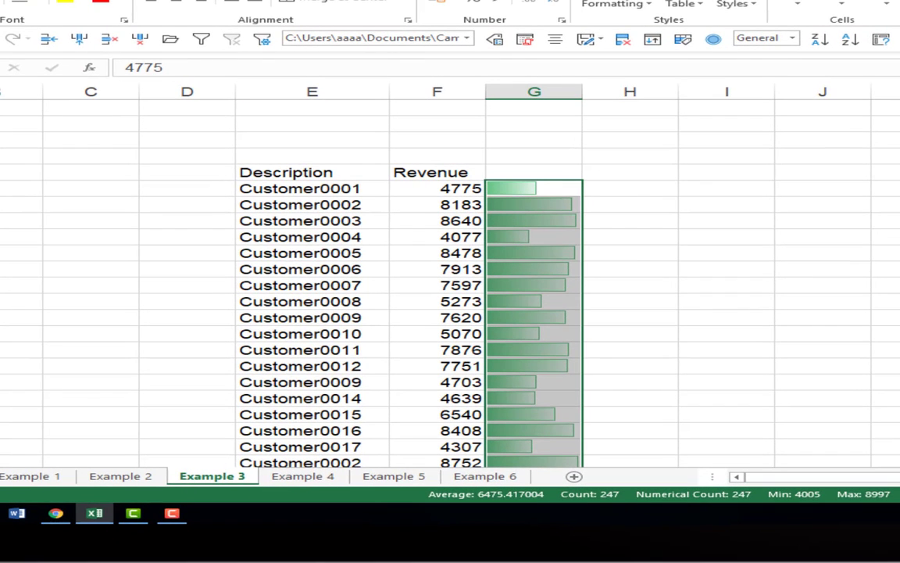
click(544, 189)
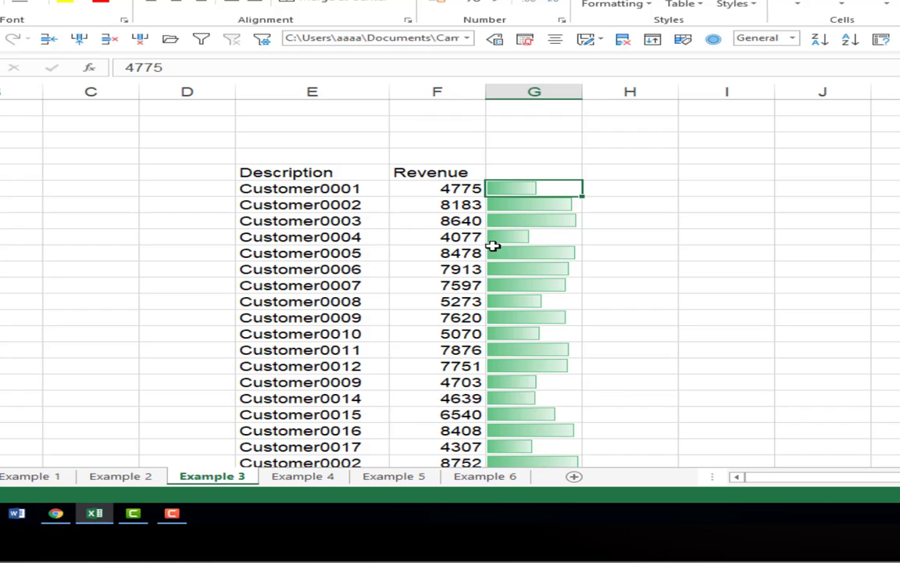
- Try a Revenue value of 200 for Customer0002 in F7, and undo the entry
click(445, 206)
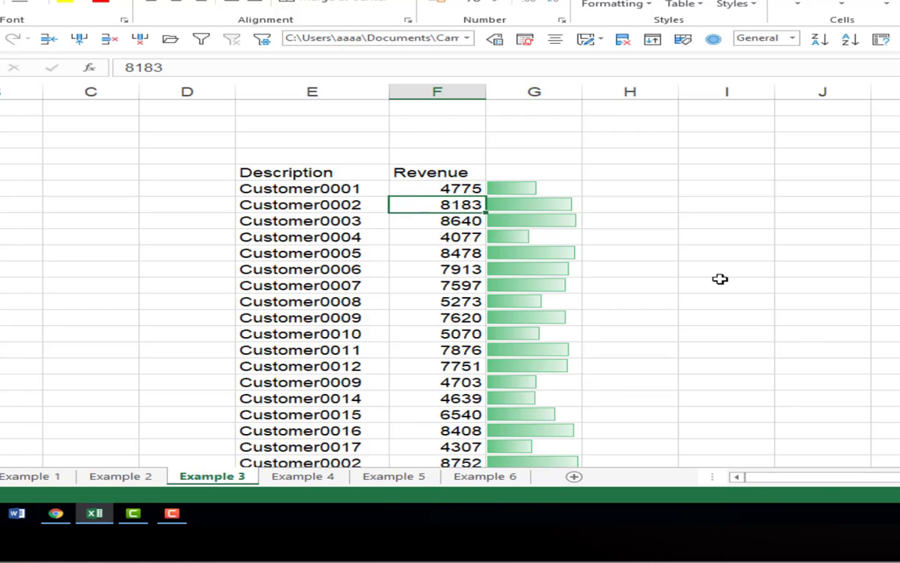
text(200)
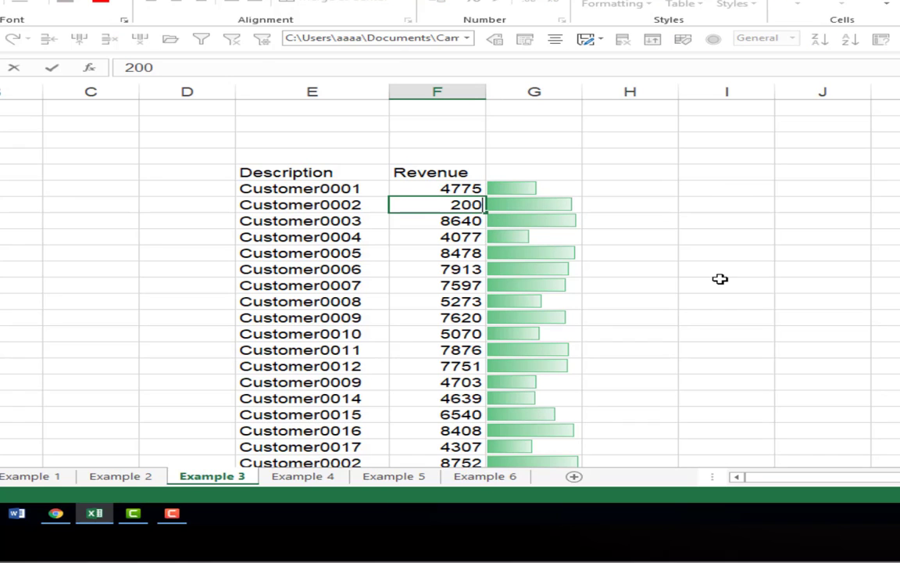
key(Return)
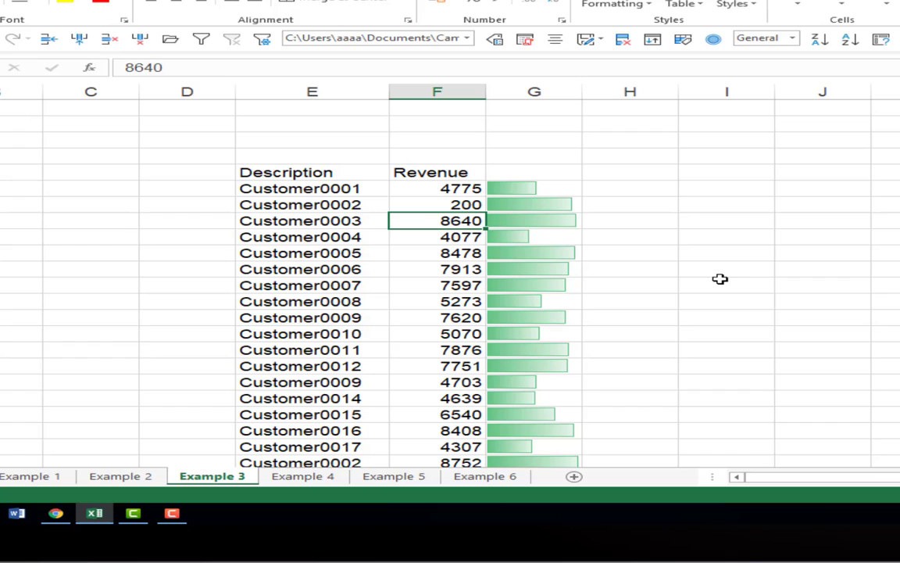
key(Up)
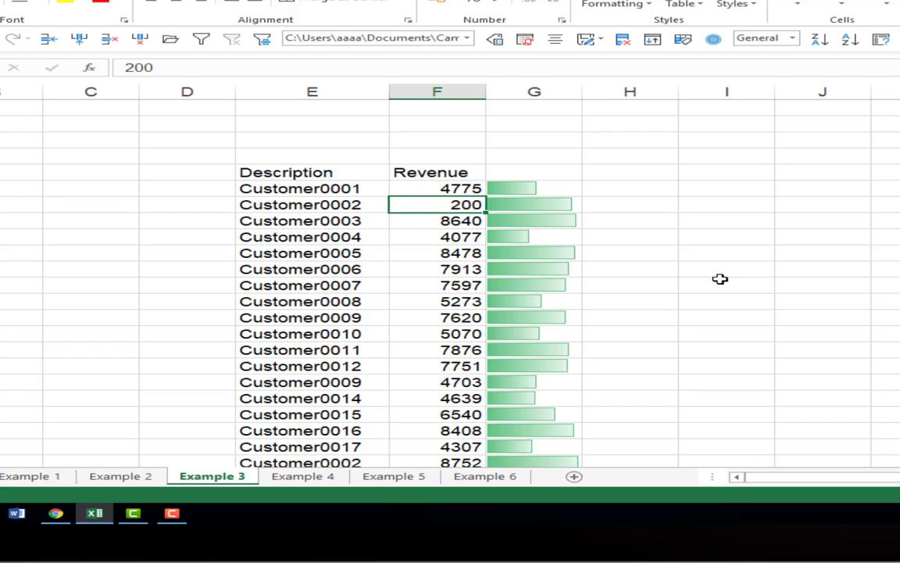
key(ctrl+z)
- Set the data bar cell for Customer0002 in G7 to 200
key(Right)
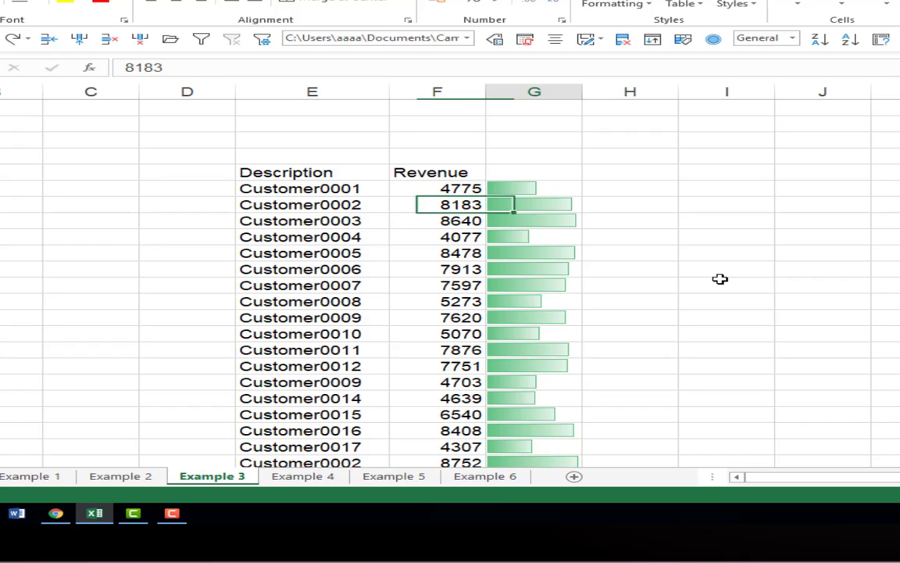
key(F2)
key(BackSpace)
key(BackSpace)
key(BackSpace)
key(BackSpace)
text(200)
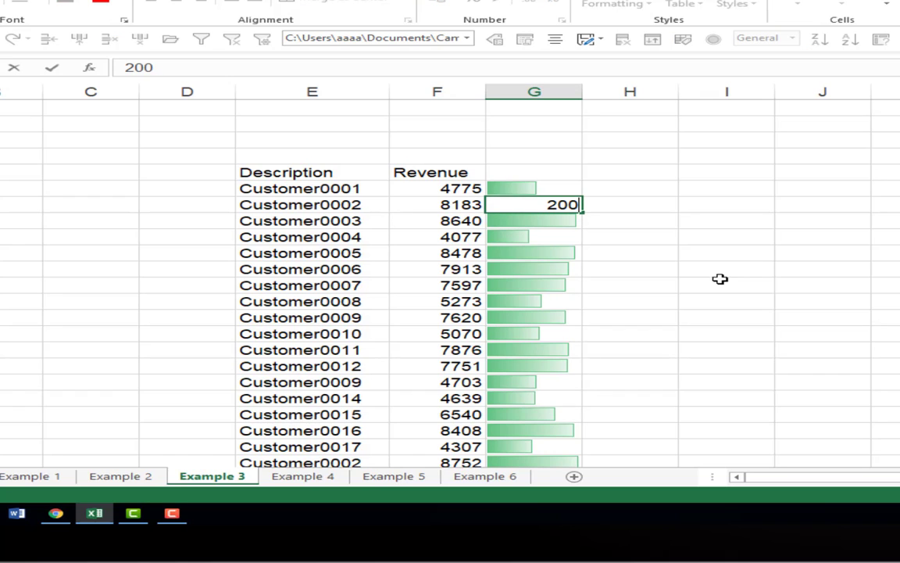
key(Return)
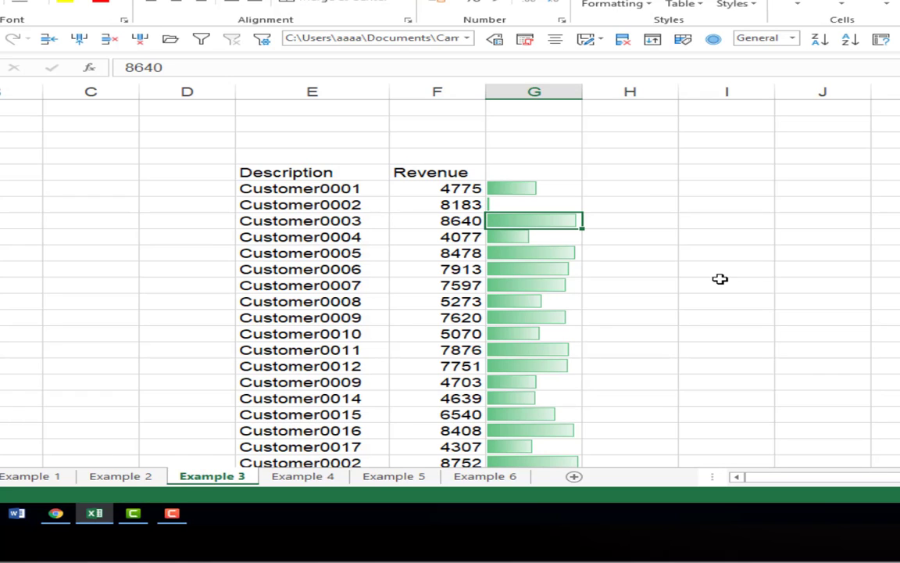
key(Up)
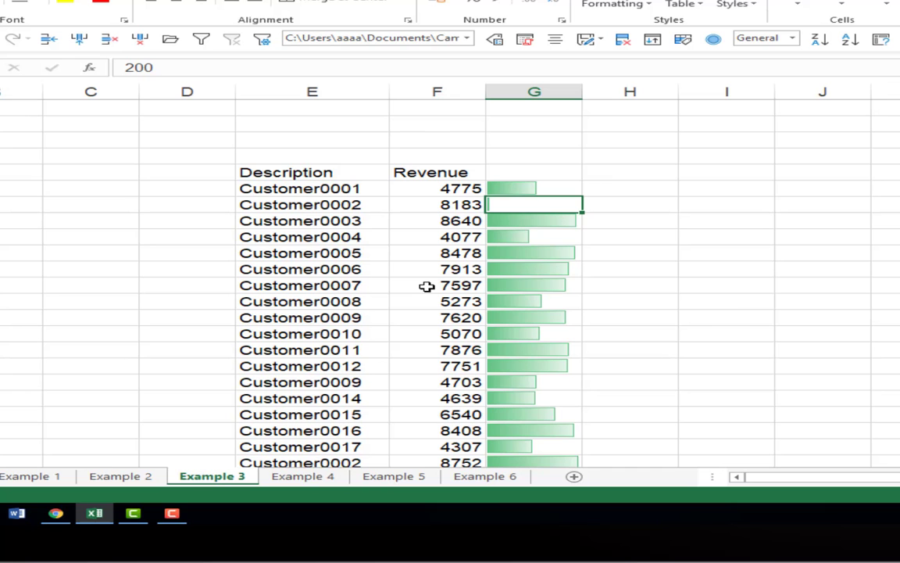
click(627, 3)
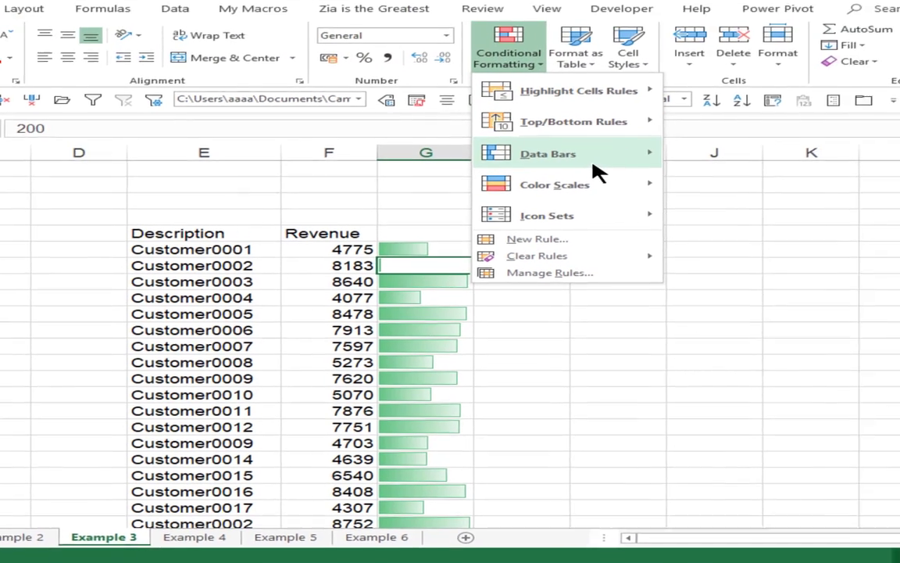
mouse_move(701, 104)
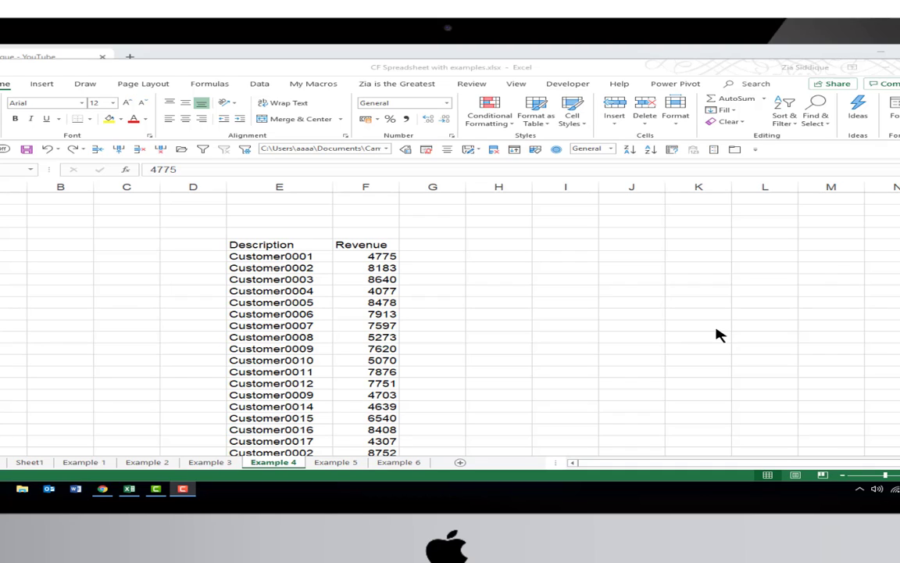
- Apply the Green - Yellow - Red color scale to the revenues in F6 through F252 on Example 4
click(375, 257)
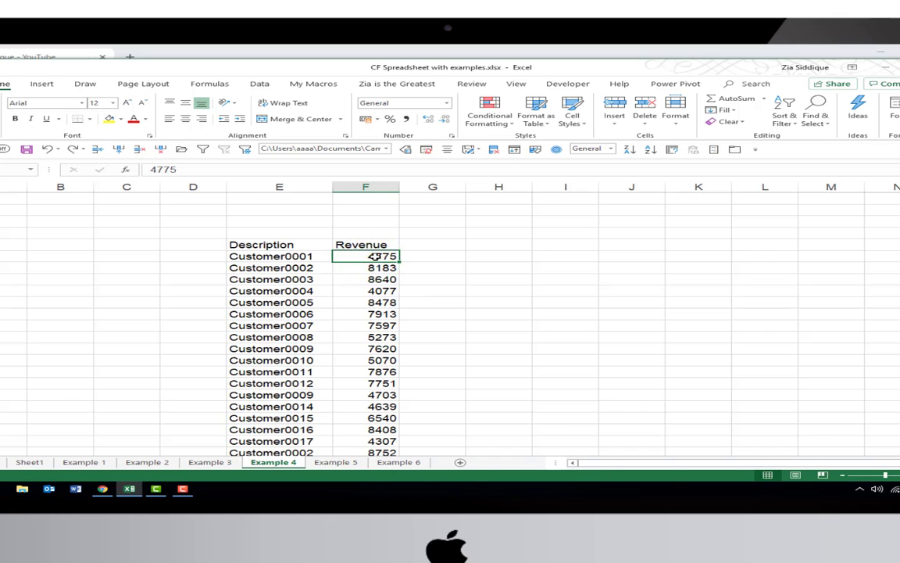
key(ctrl+shift+Down)
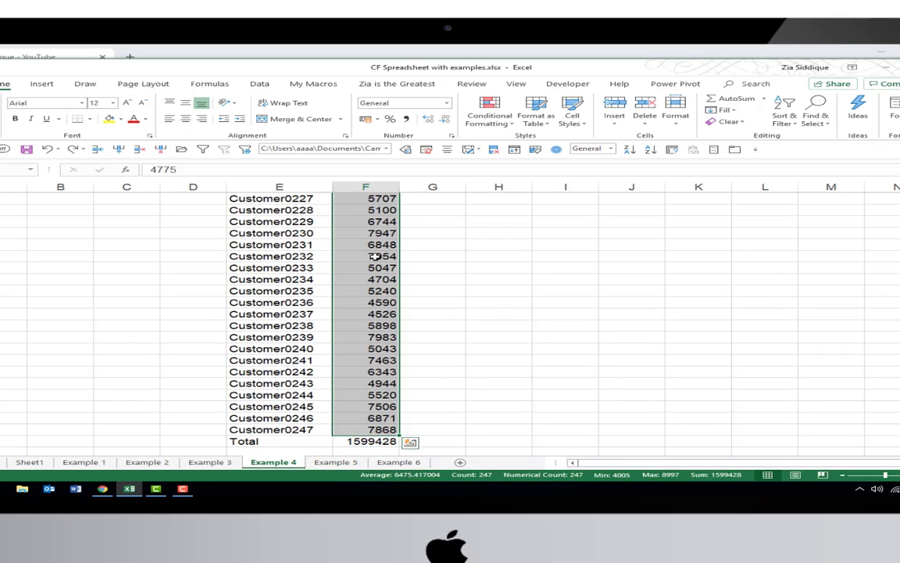
click(480, 117)
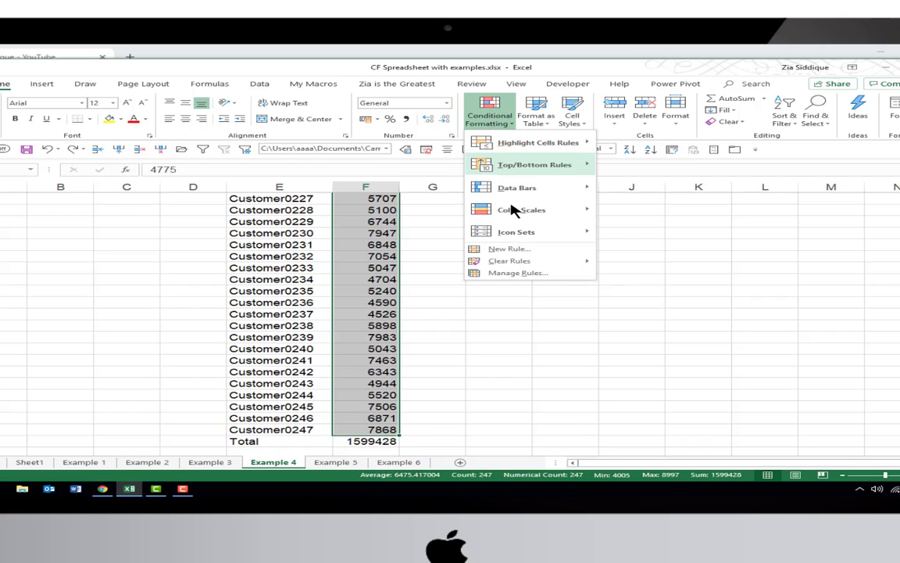
mouse_move(513, 211)
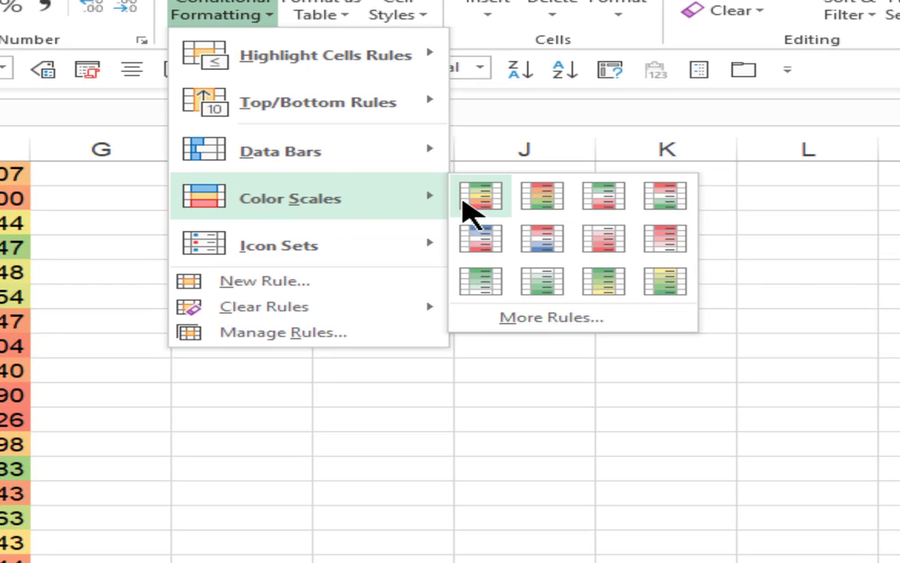
click(481, 199)
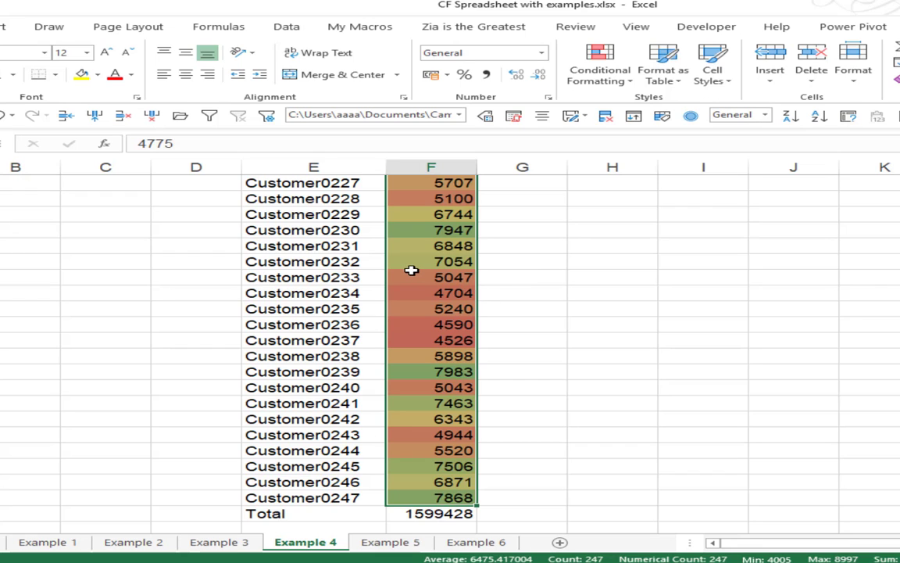
- Open the color scale rule on F6:F252 for editing, try the 2-Color Scale style, and return it to 3-Color Scale
scroll(413, 271, up, 1)
scroll(450, 293, up, 11)
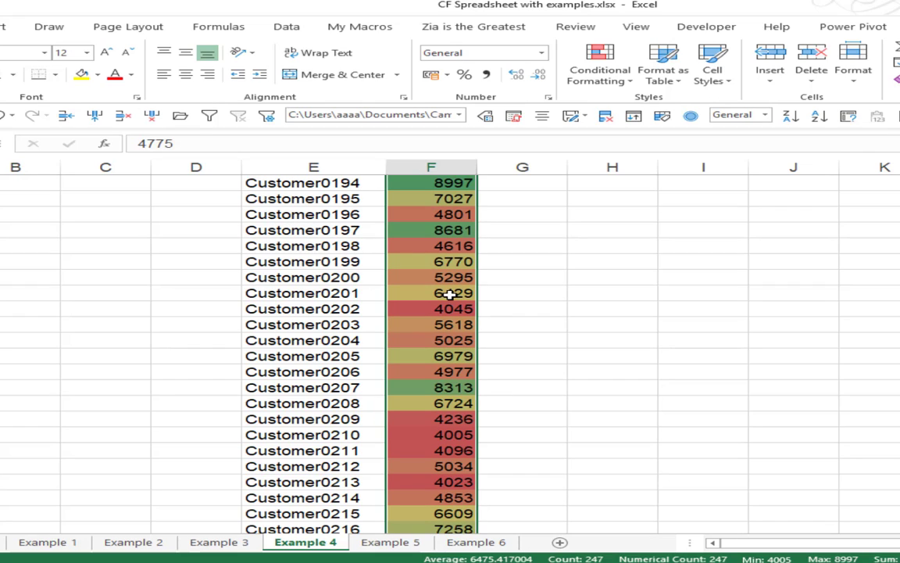
click(595, 75)
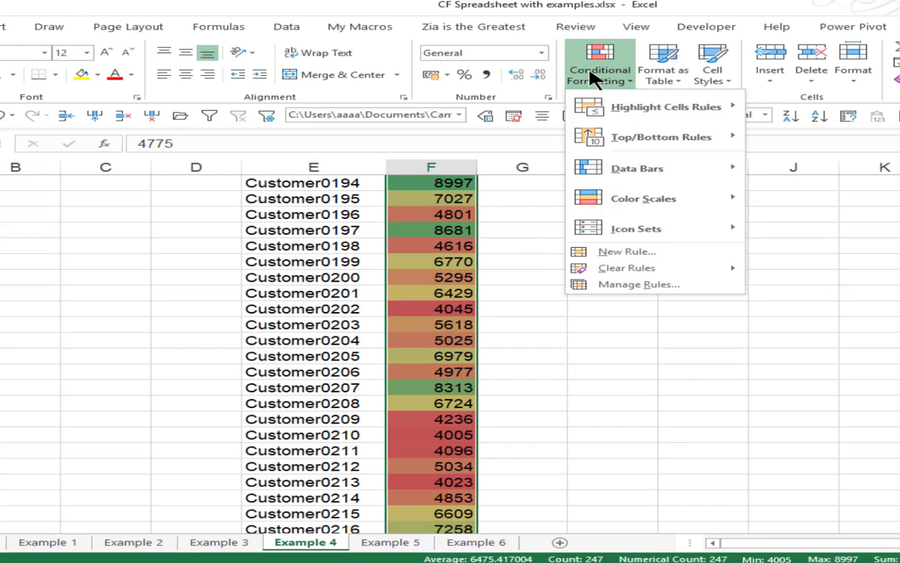
click(657, 285)
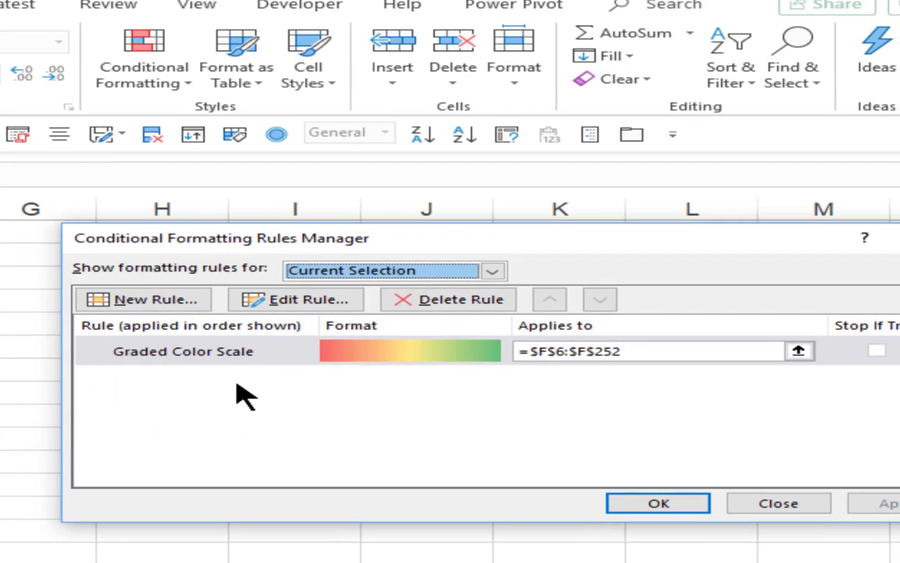
click(227, 352)
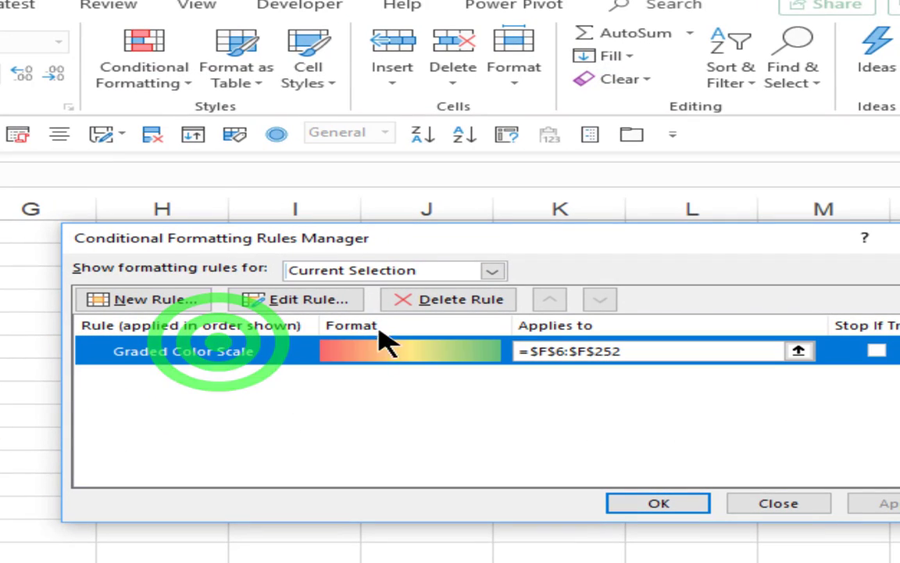
click(344, 305)
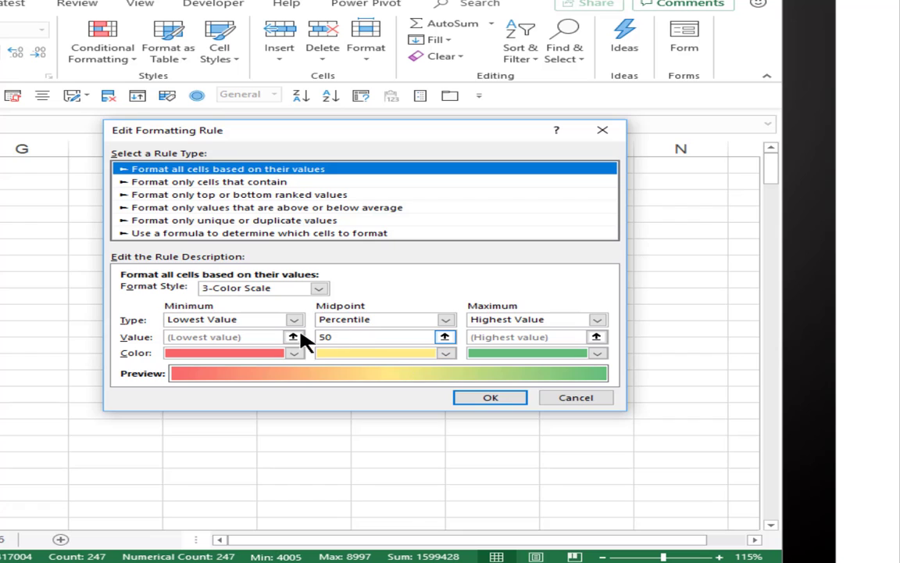
click(317, 288)
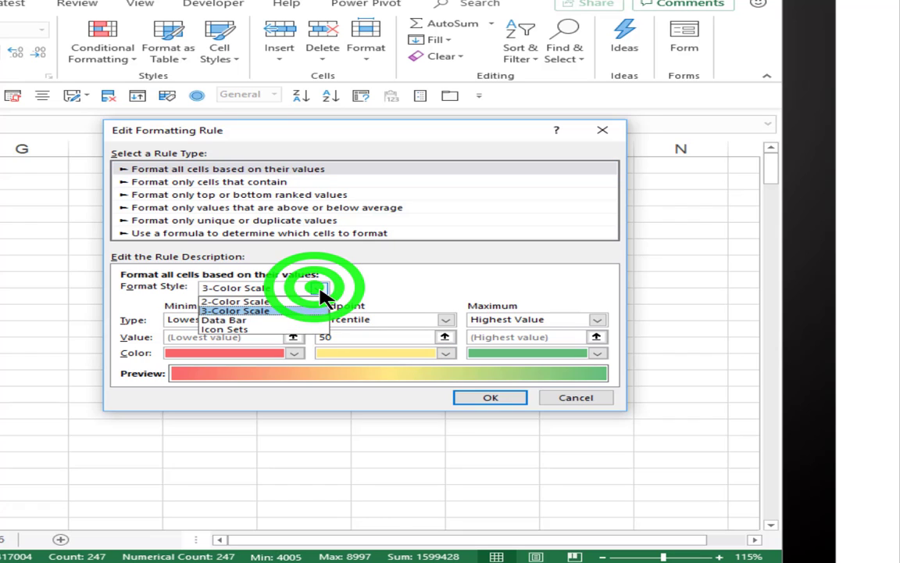
click(261, 301)
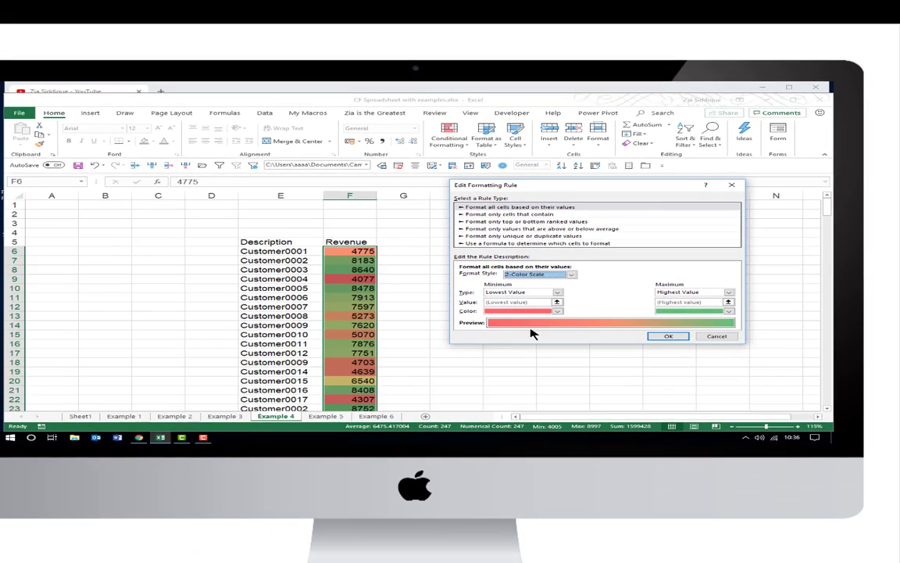
click(570, 274)
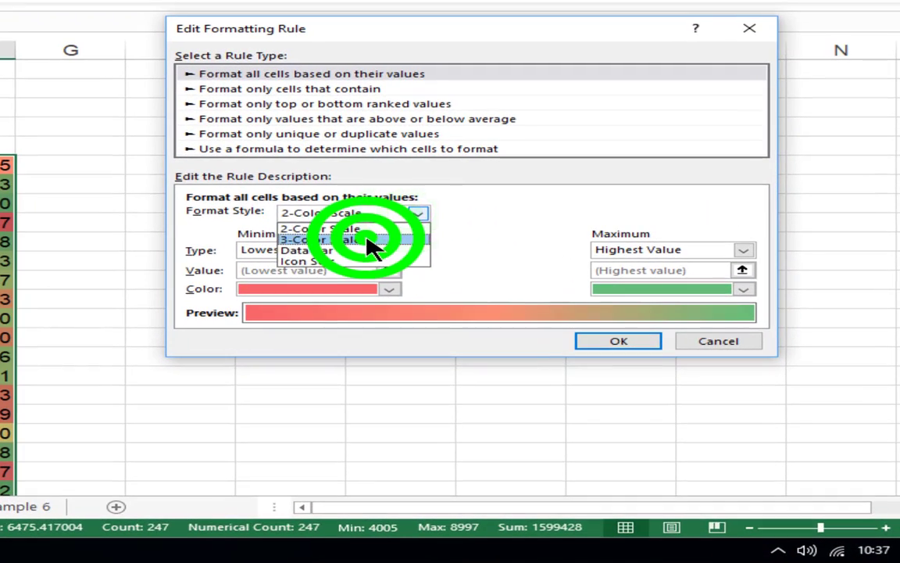
click(434, 257)
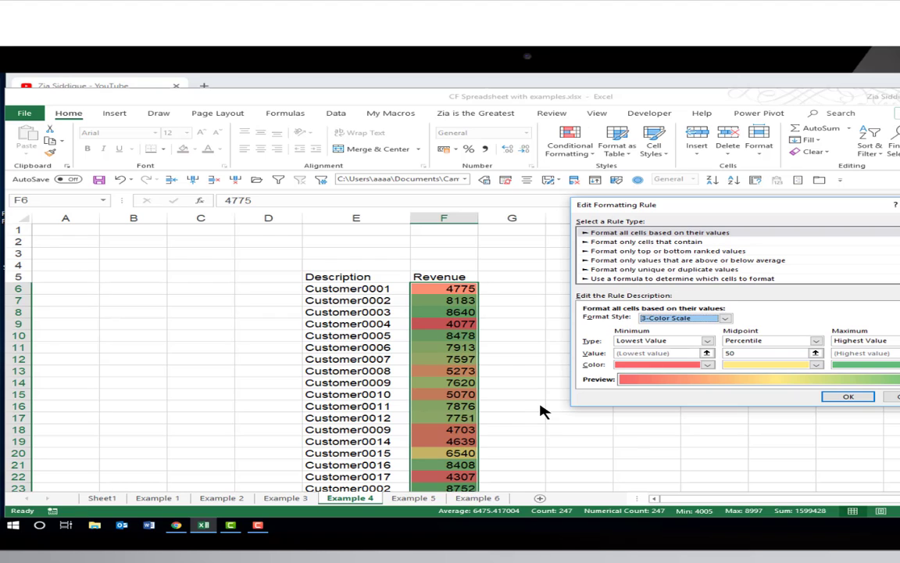
- Try a midpoint percentile of 45 in the color scale rule, view the maximum type options, and cancel the edit
click(815, 352)
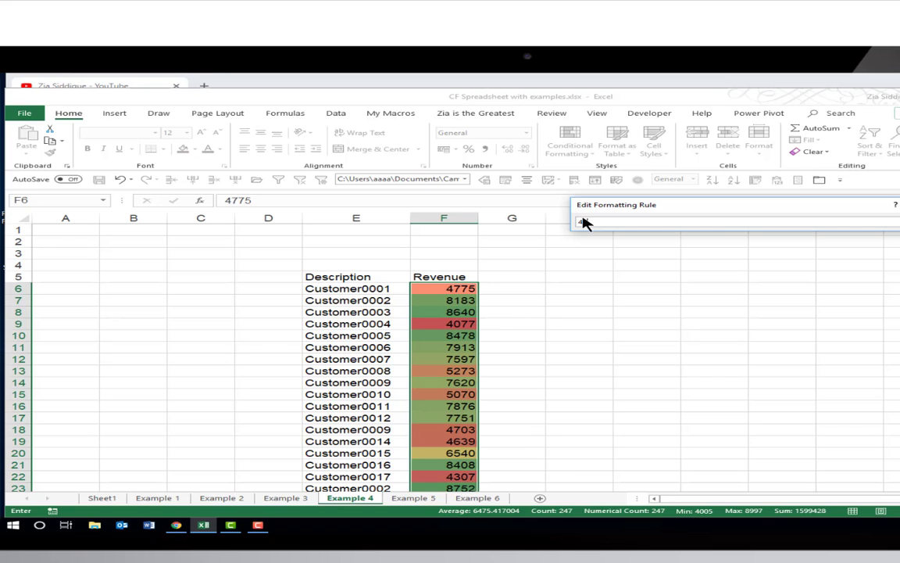
key(Return)
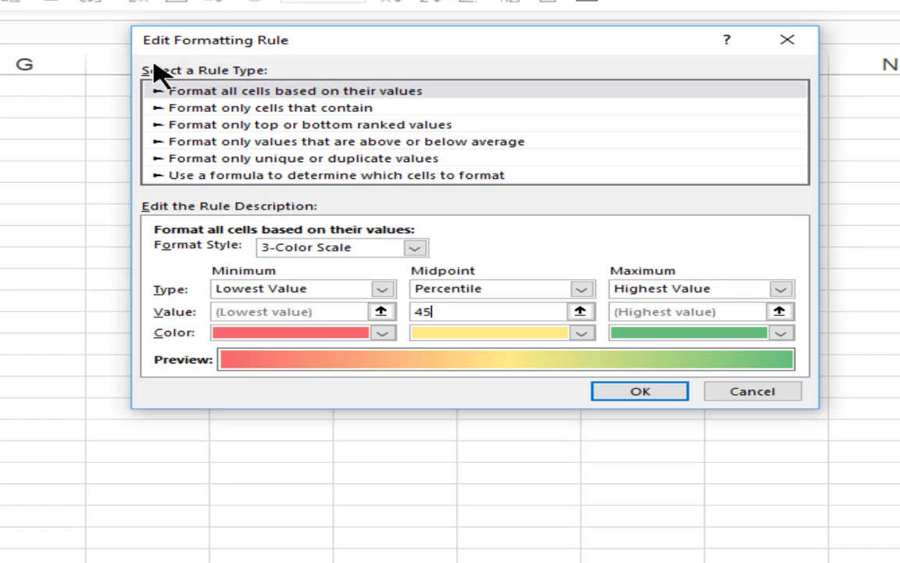
click(777, 289)
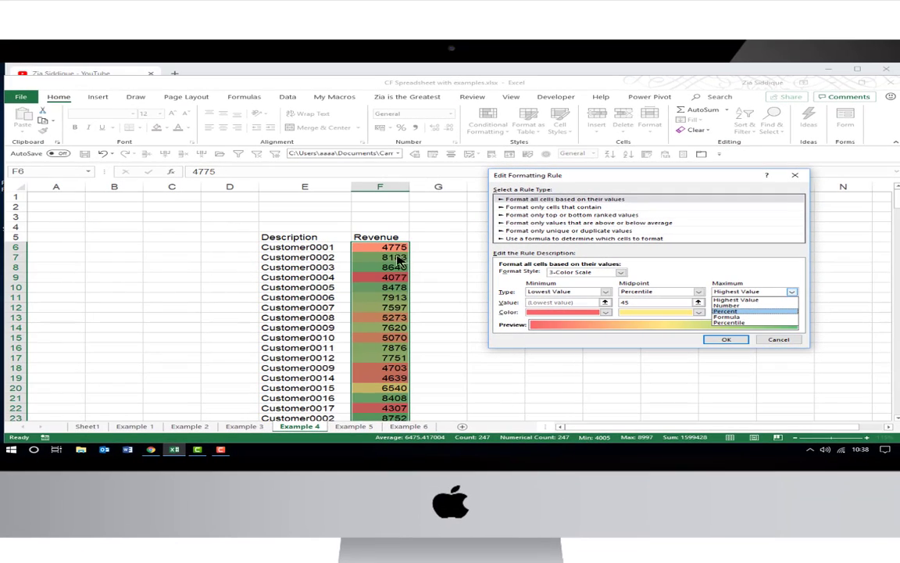
click(777, 341)
click(773, 339)
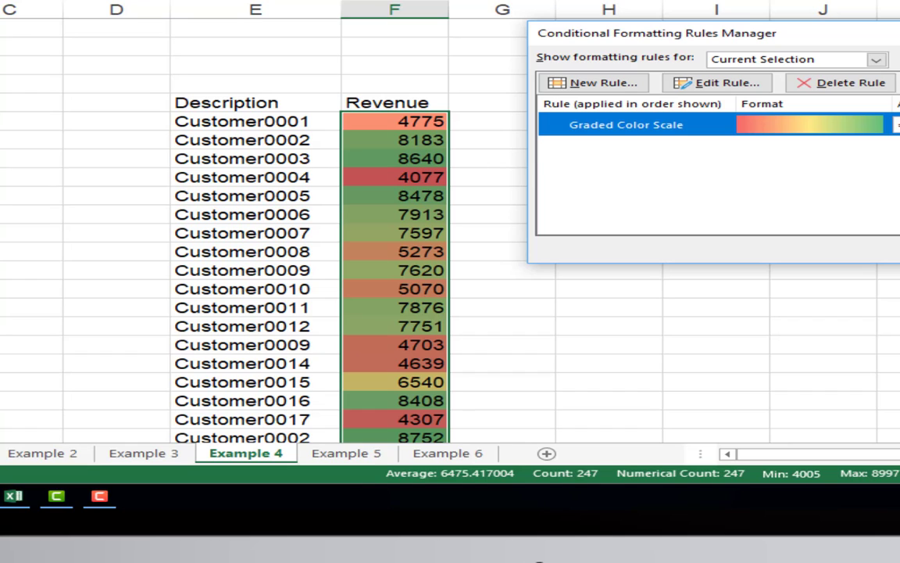
key(Escape)
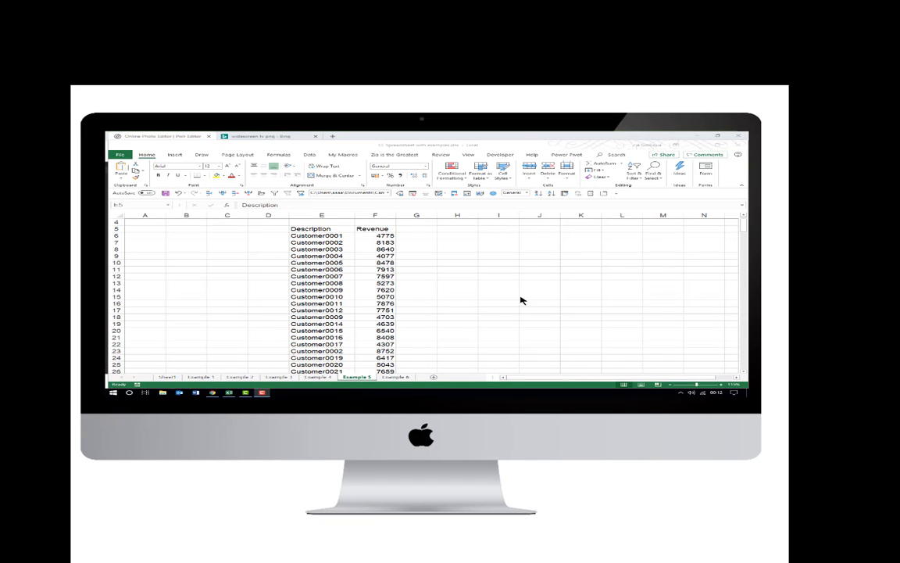
click(452, 175)
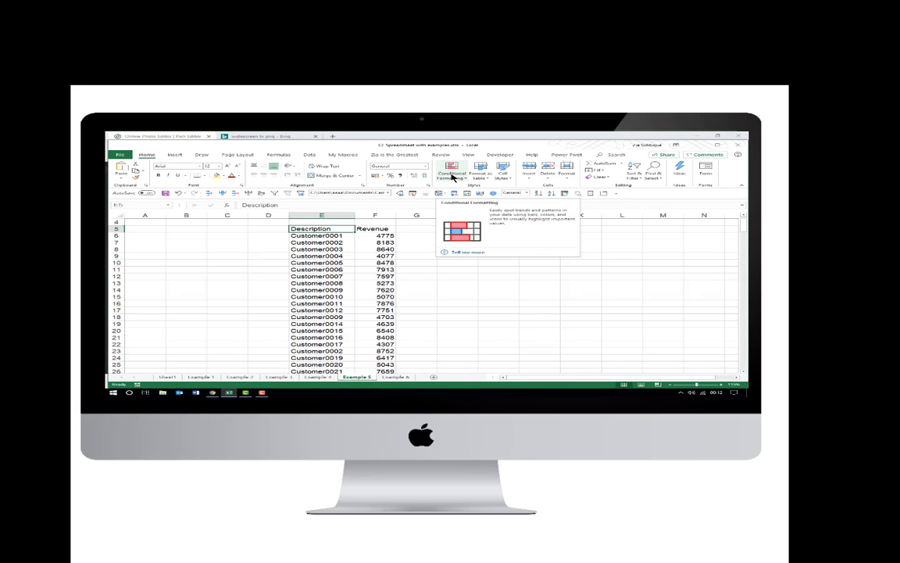
click(452, 175)
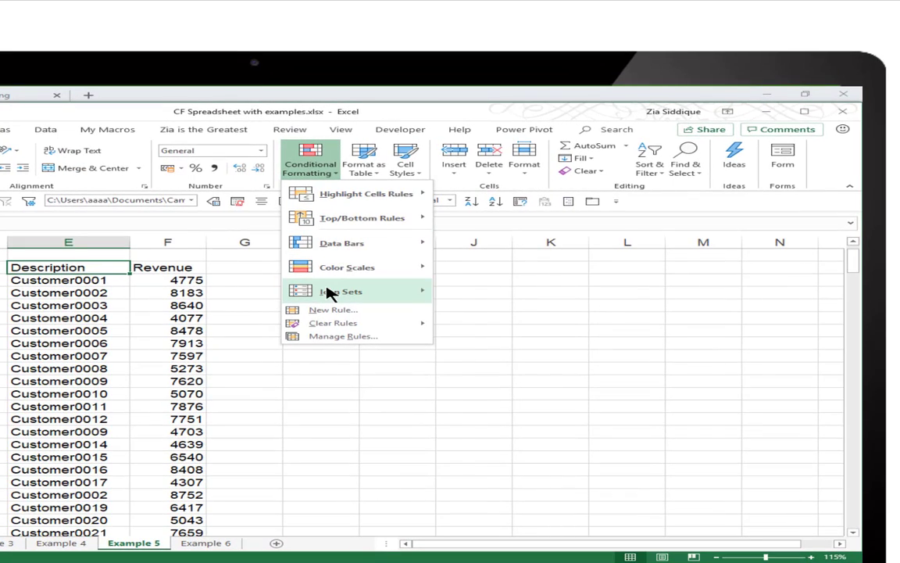
mouse_move(327, 290)
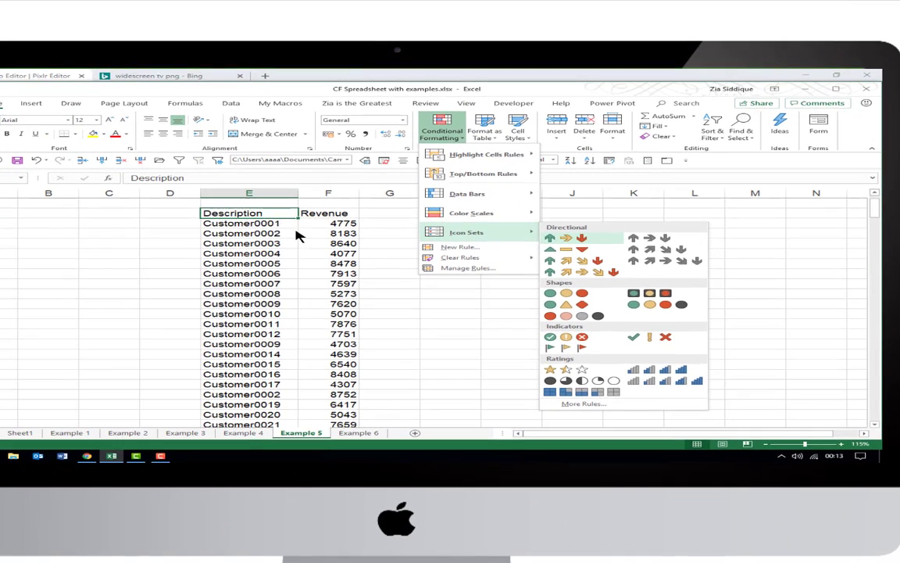
- Apply the 3 Arrows (Colored) icon set to the table in E5 through F252 on Example 5, leaving out the Total row
click(252, 211)
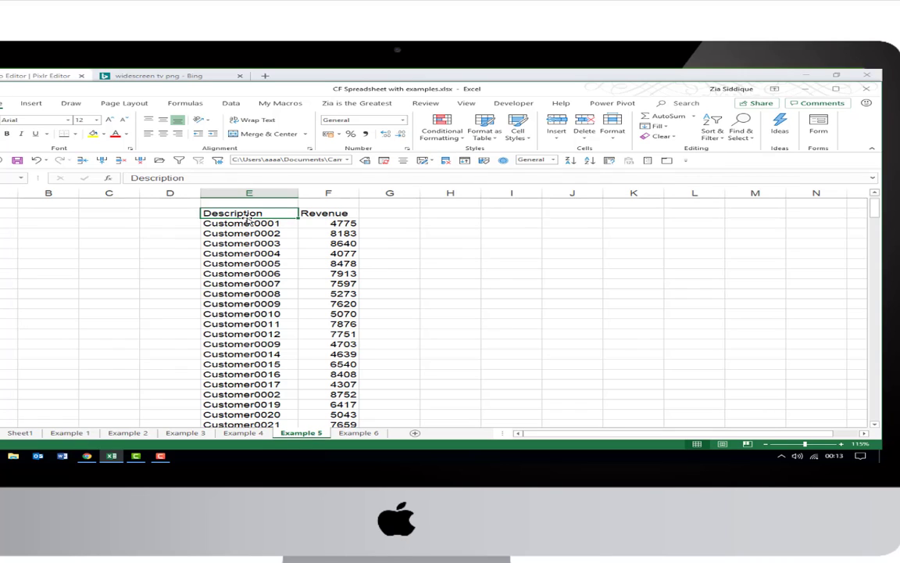
key(ctrl+a)
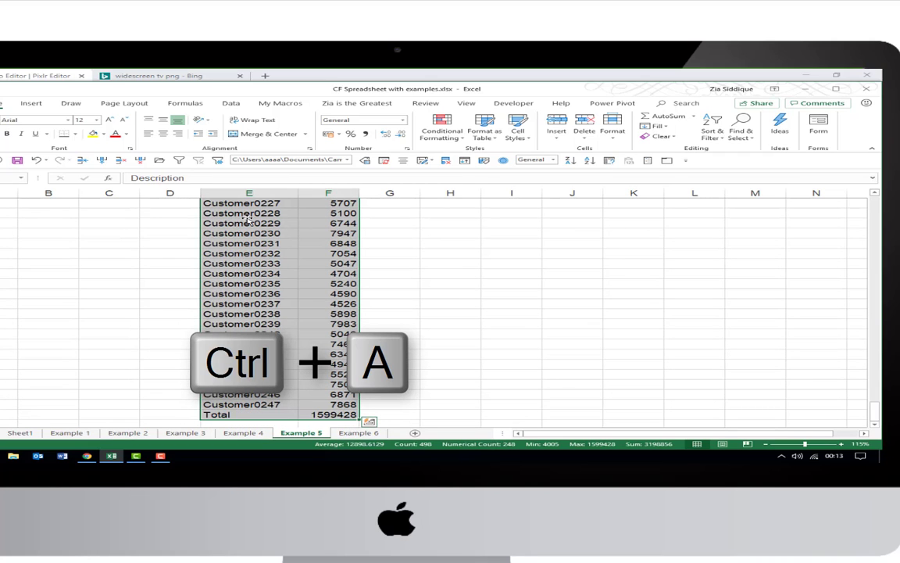
key(shift+Up)
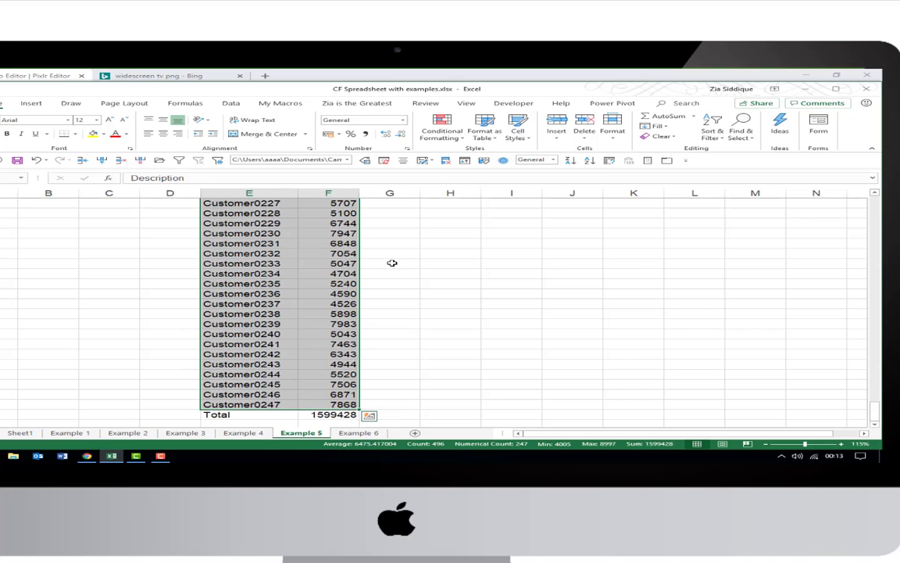
click(447, 138)
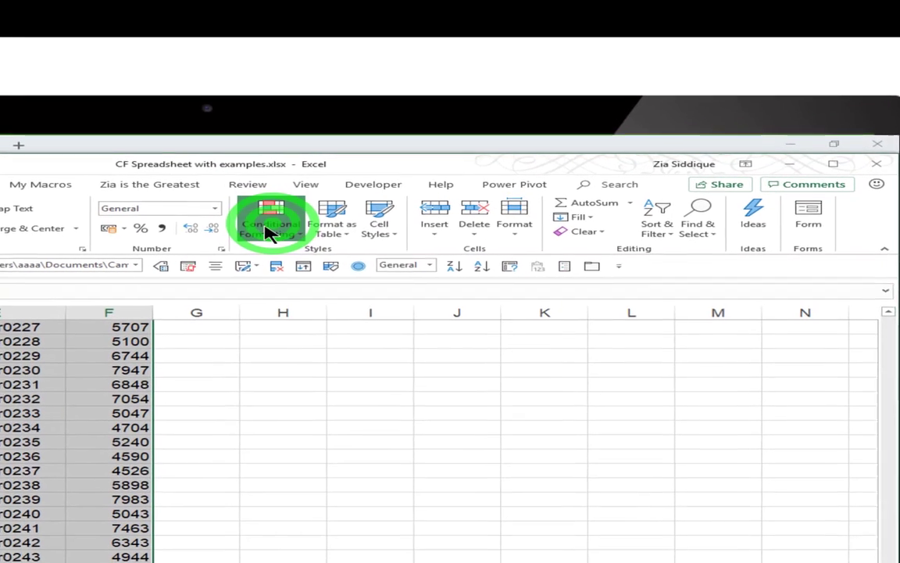
mouse_move(277, 369)
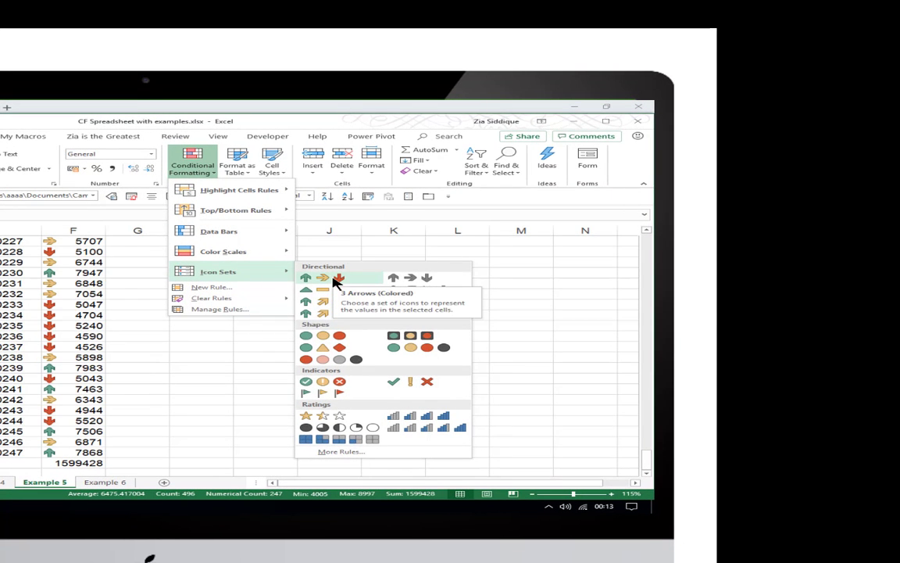
click(336, 280)
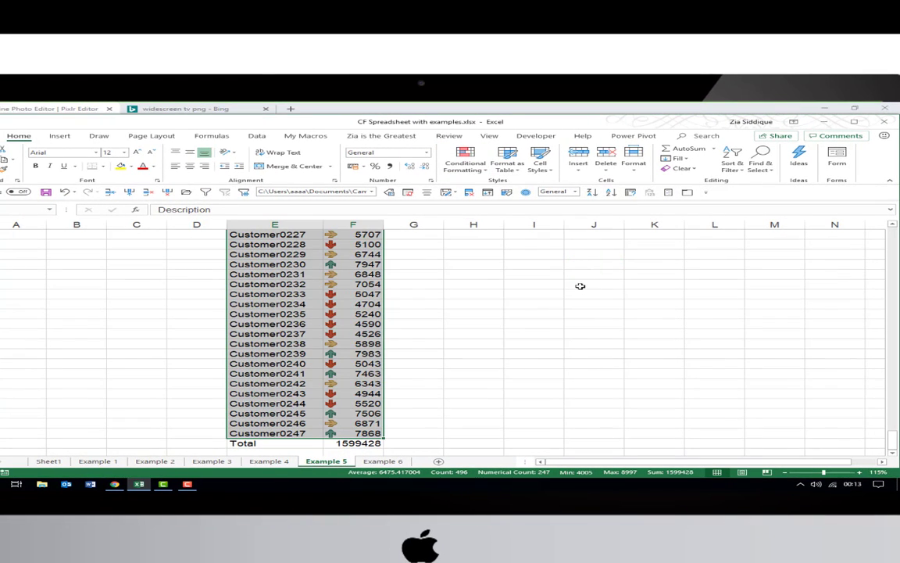
- Open the icon set rule on E5:F252 for editing and set both threshold types to Number
scroll(331, 346, up, 10)
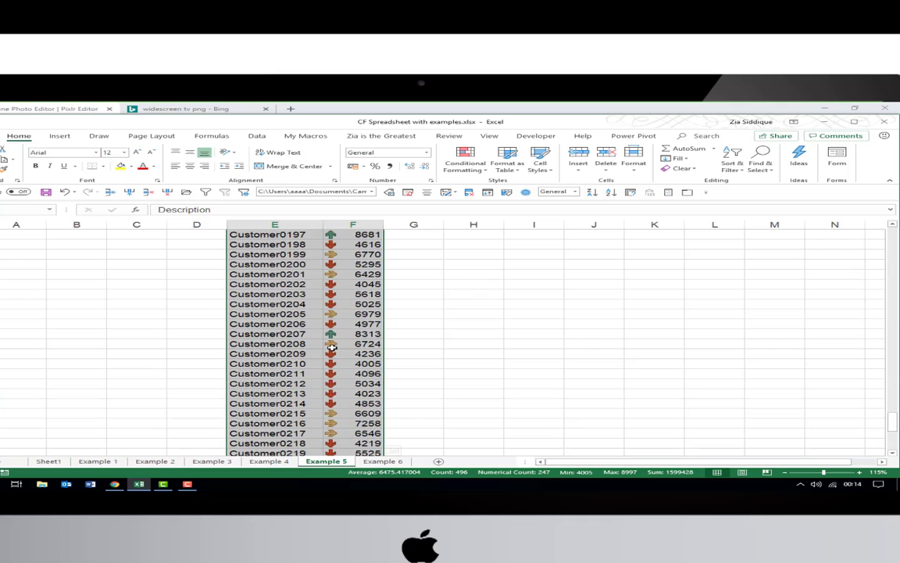
scroll(332, 347, up, 4)
scroll(331, 346, up, 8)
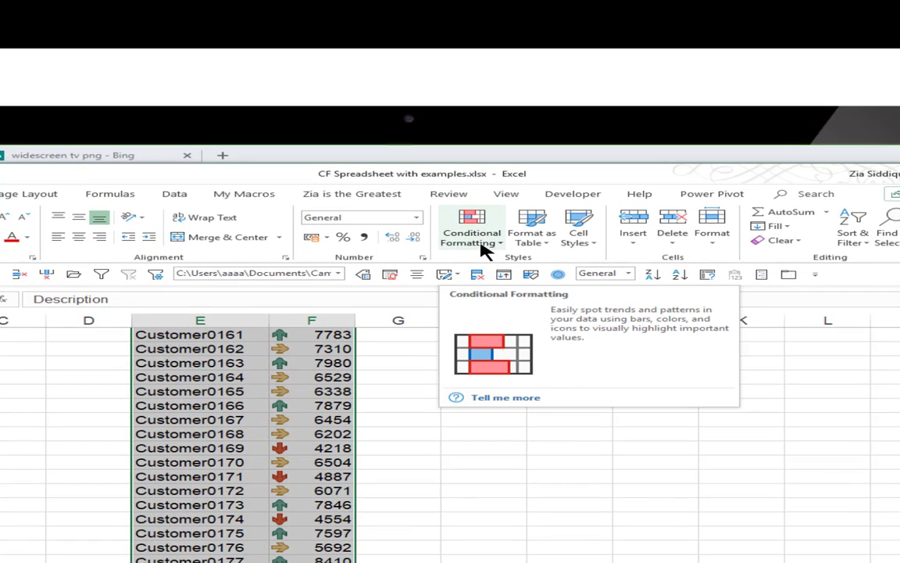
click(470, 169)
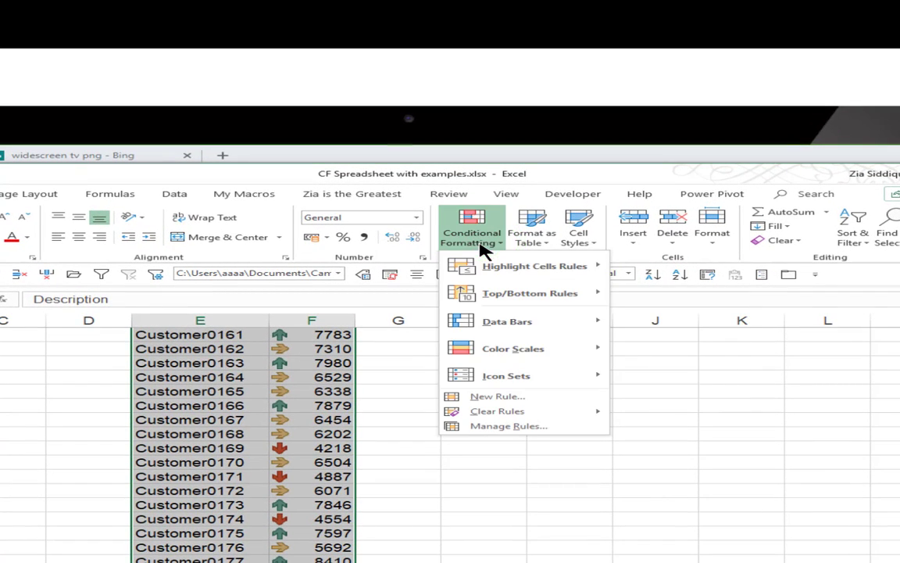
click(504, 427)
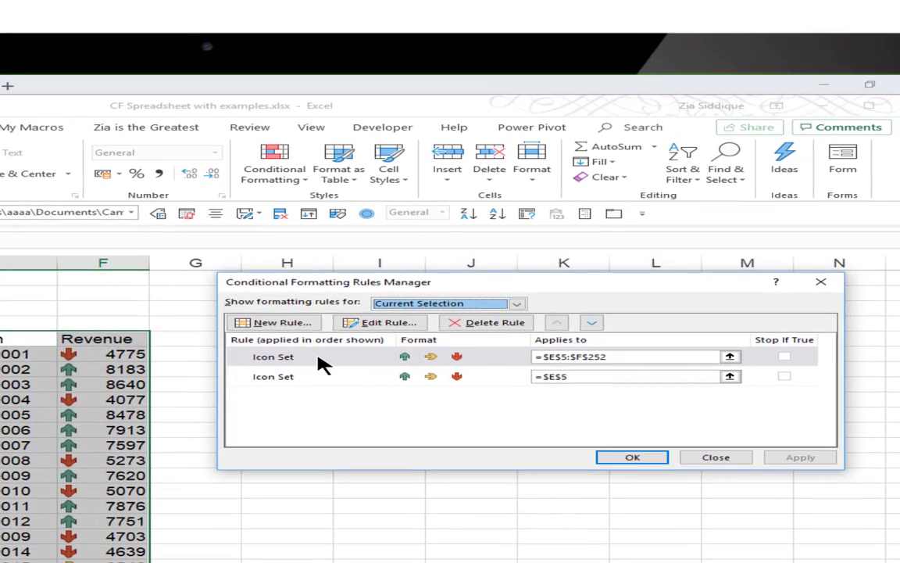
click(319, 358)
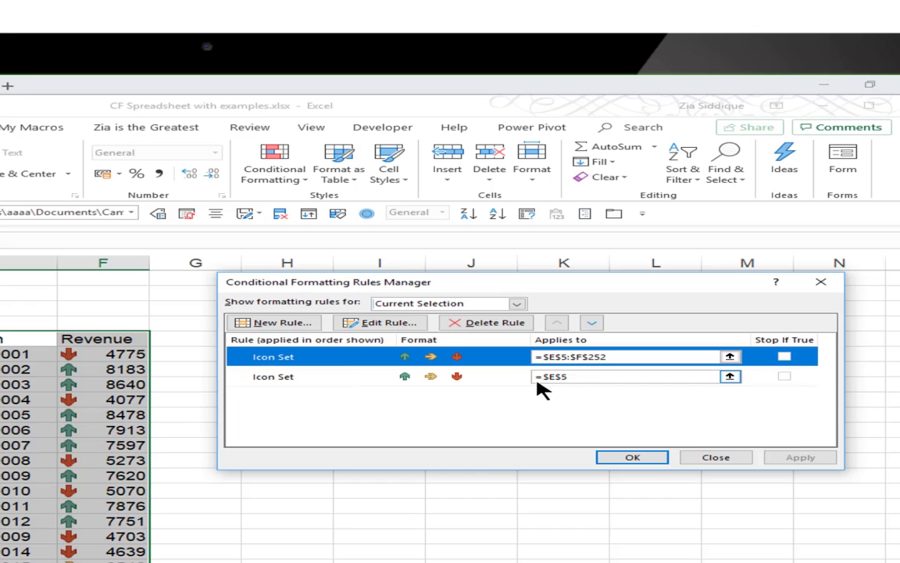
click(401, 327)
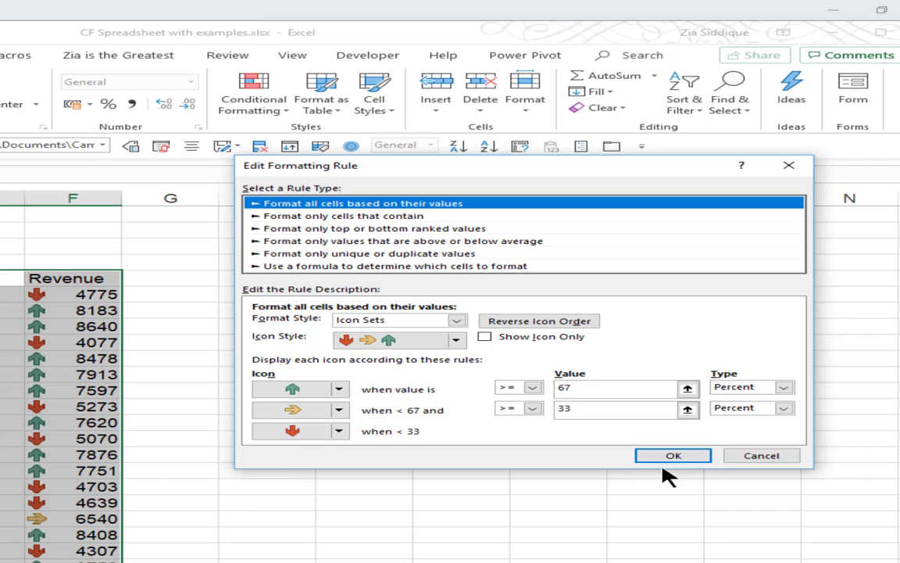
click(782, 387)
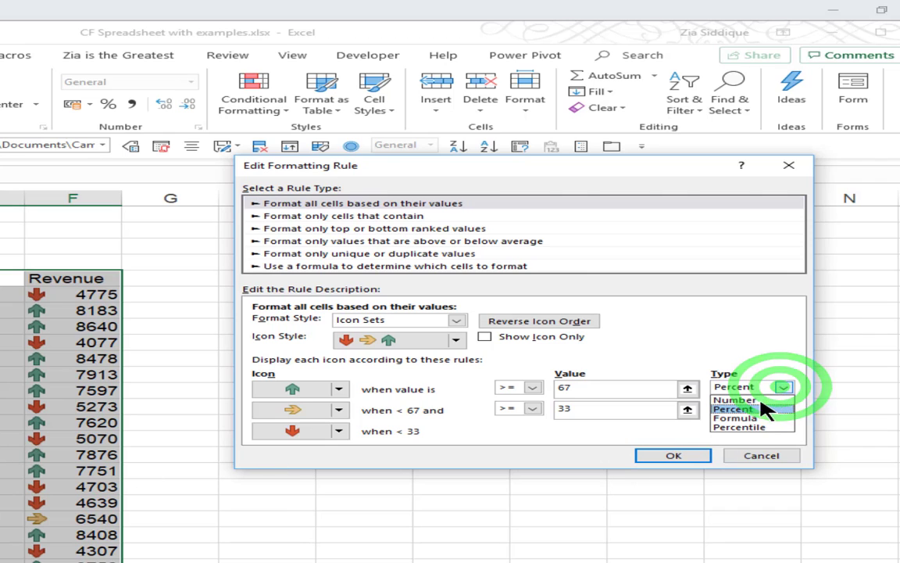
click(742, 400)
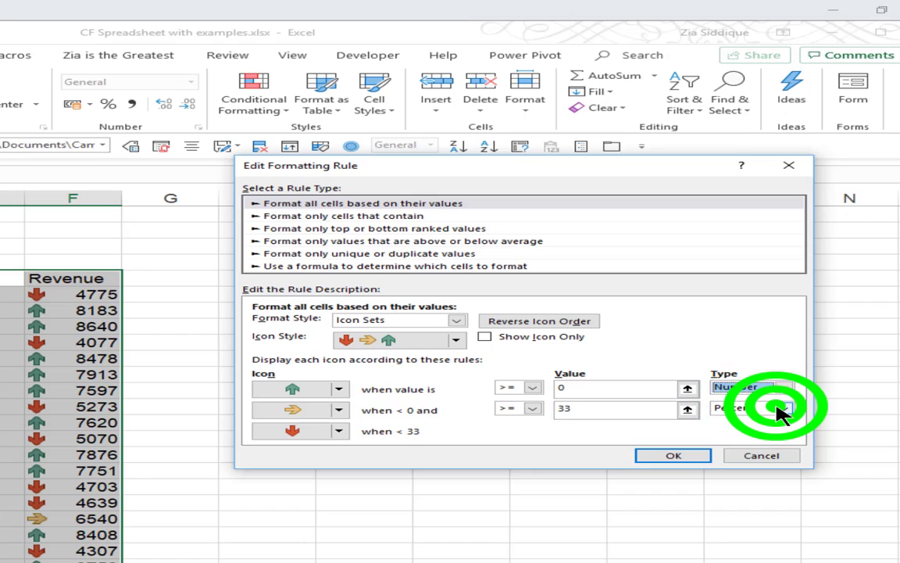
click(782, 410)
click(748, 424)
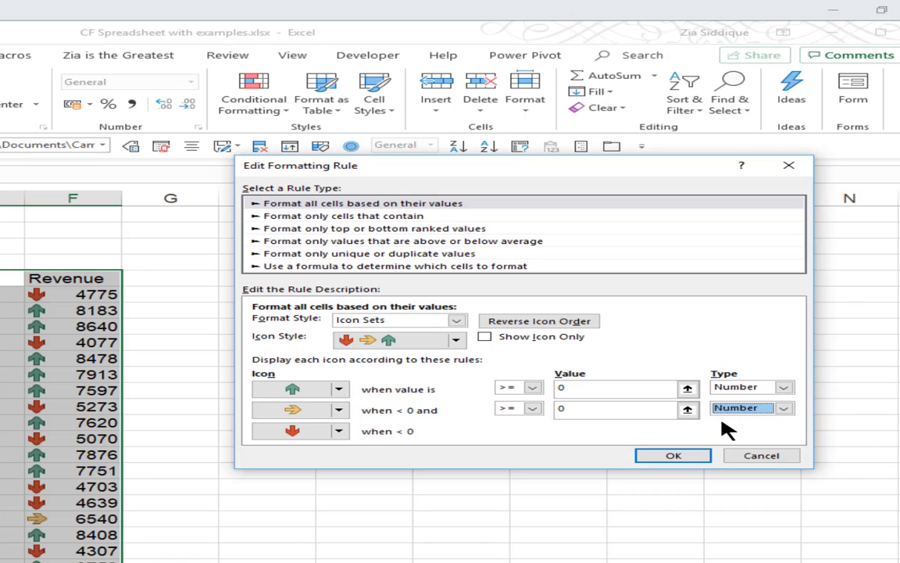
- Set the icon set rule's green arrow threshold to 3000 and yellow arrow threshold to 2000, and apply the rule
click(575, 407)
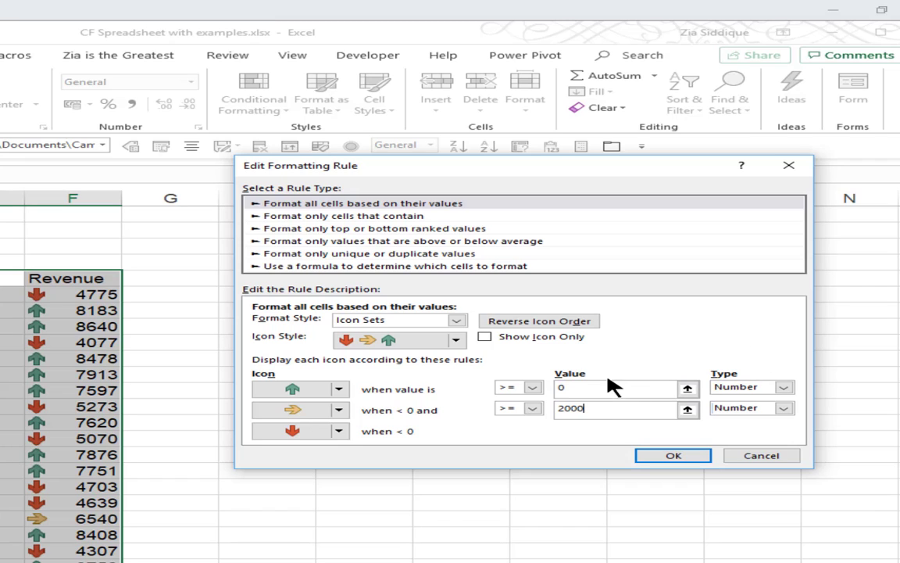
click(581, 388)
key(Tab)
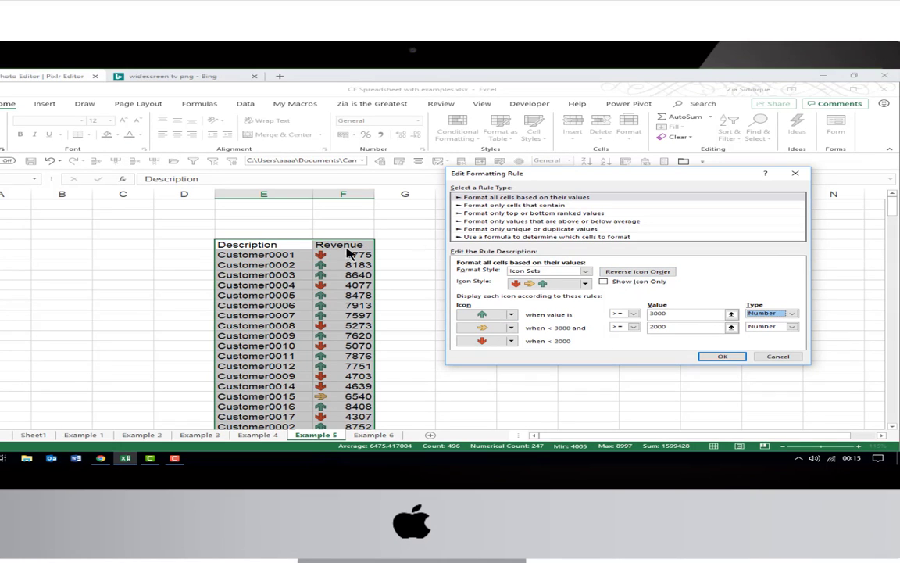
click(740, 355)
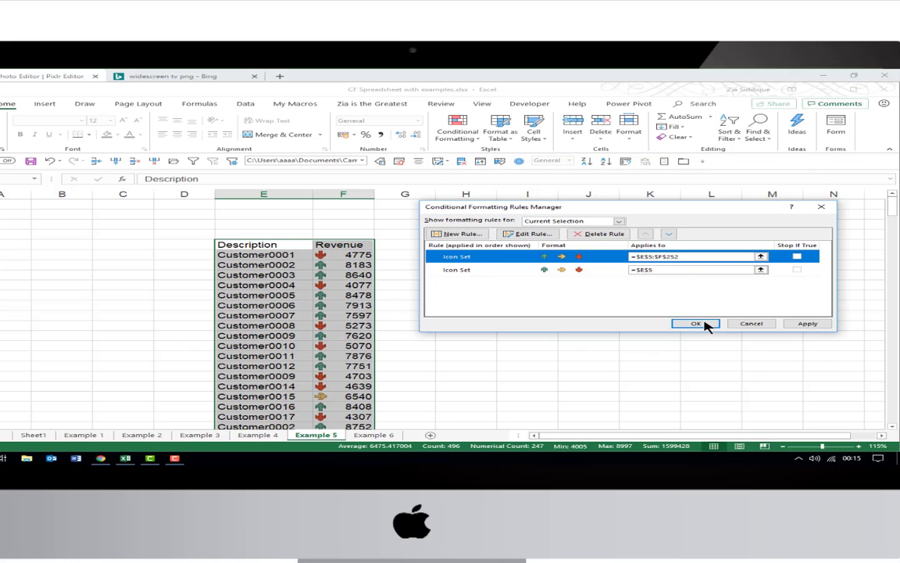
click(703, 322)
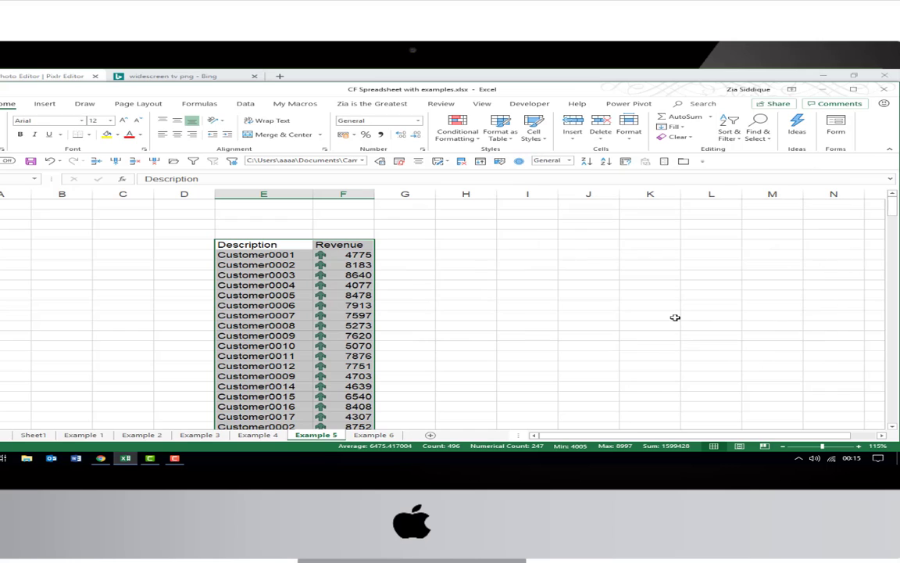
- Examine the arrow icons beside the revenues all the way down to the Total row on Example 5
scroll(333, 351, down, 1)
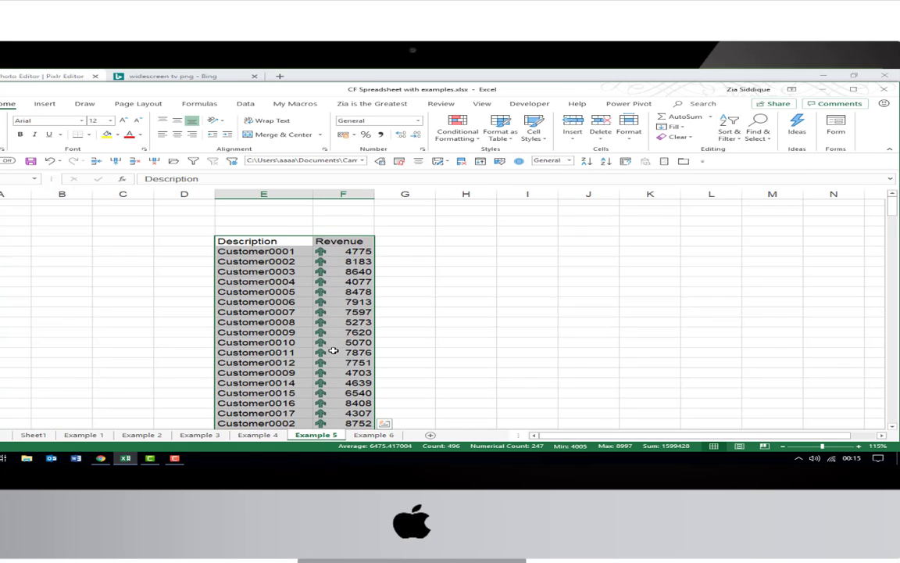
scroll(334, 351, down, 7)
scroll(334, 380, down, 20)
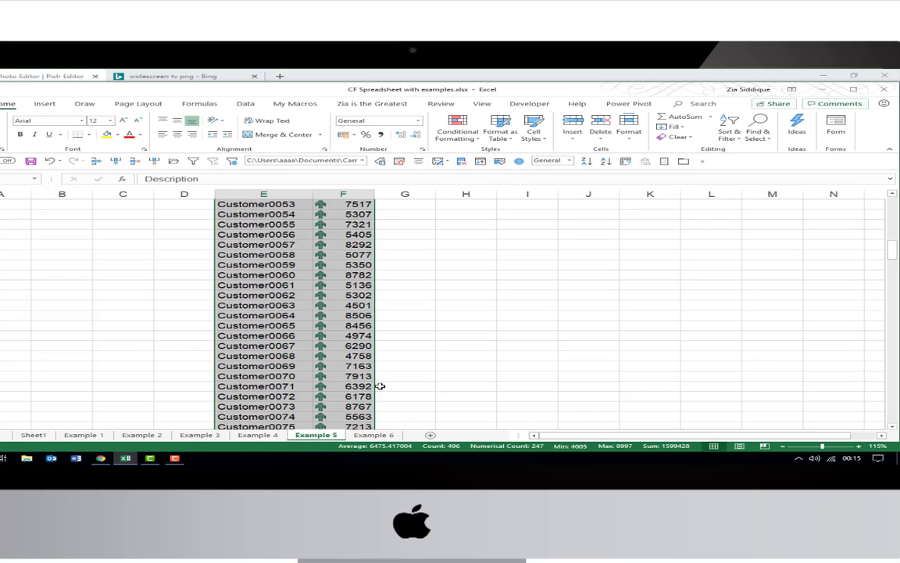
scroll(378, 392, down, 20)
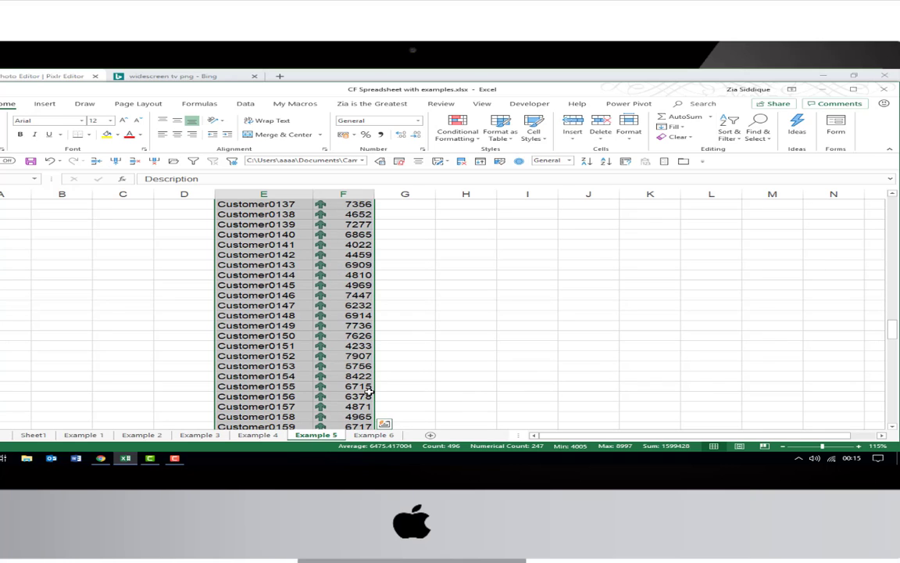
scroll(373, 388, down, 5)
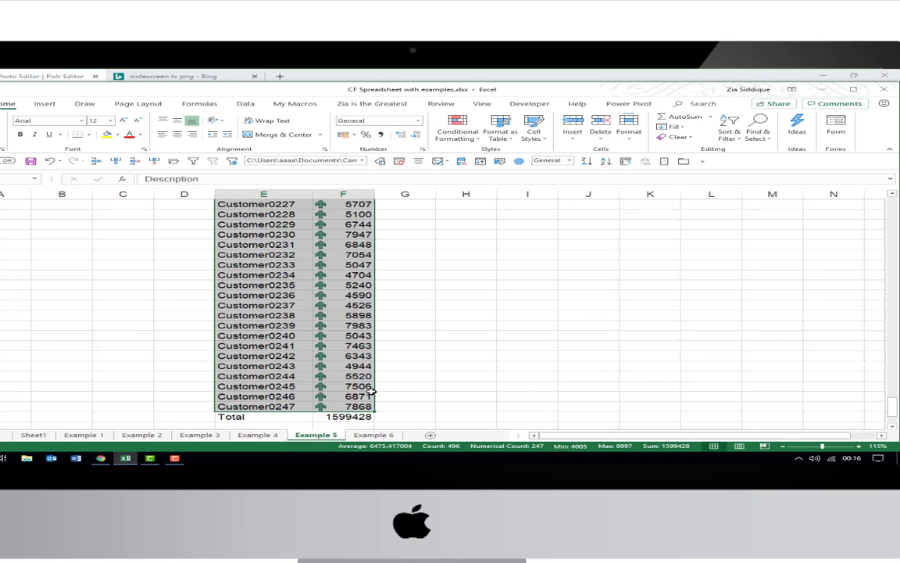
scroll(371, 391, down, 11)
scroll(333, 354, up, 13)
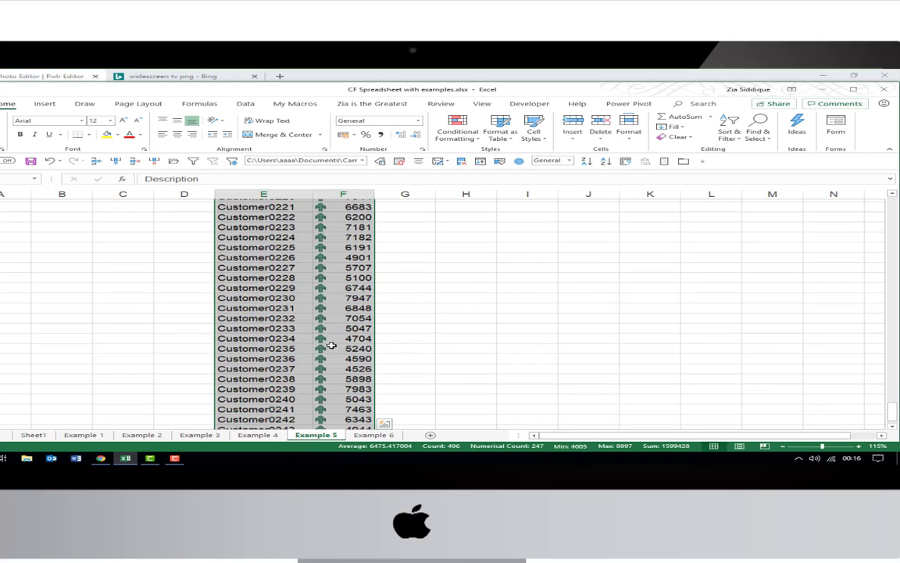
scroll(331, 346, up, 20)
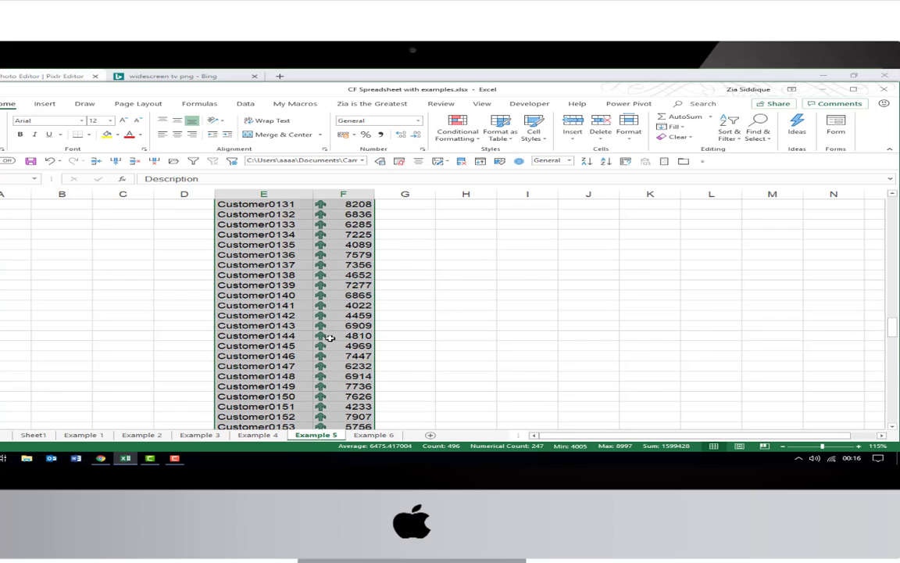
scroll(330, 336, up, 20)
scroll(333, 336, up, 7)
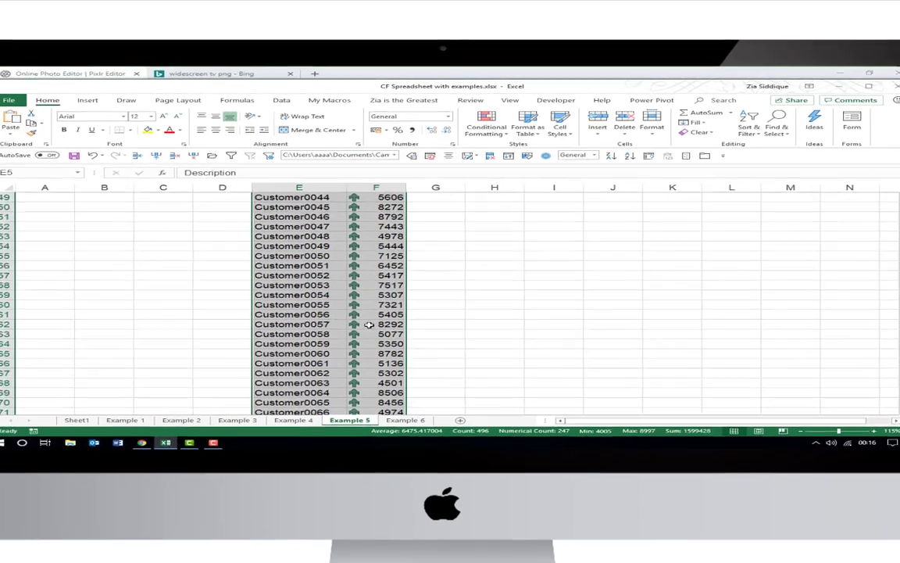
scroll(369, 325, up, 15)
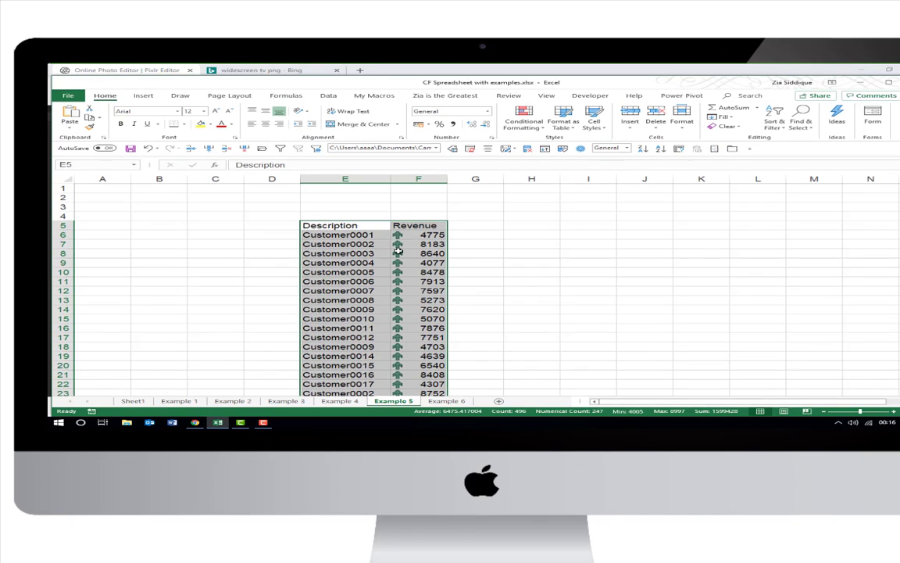
- Reopen the icon set rule on E5:F252 for editing and set the yellow arrow threshold to 5000
click(533, 127)
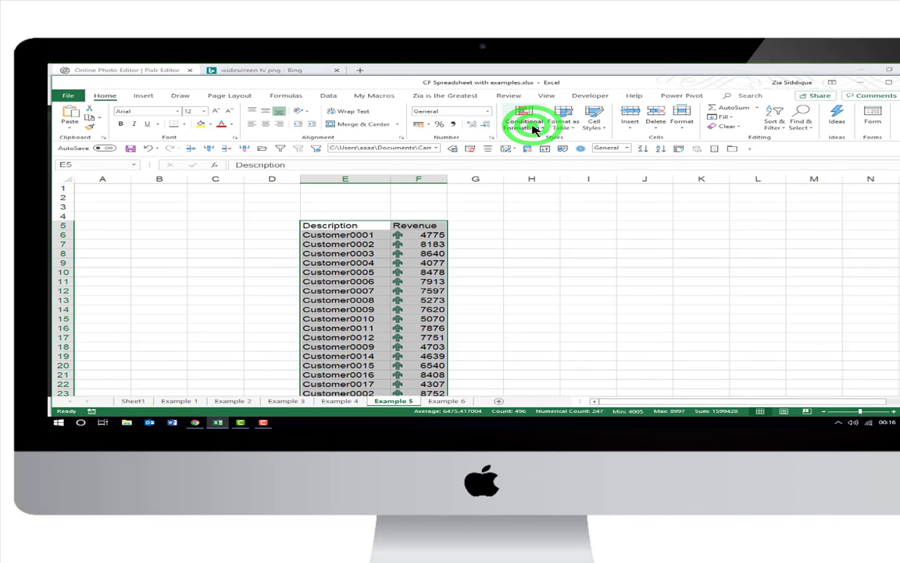
click(546, 249)
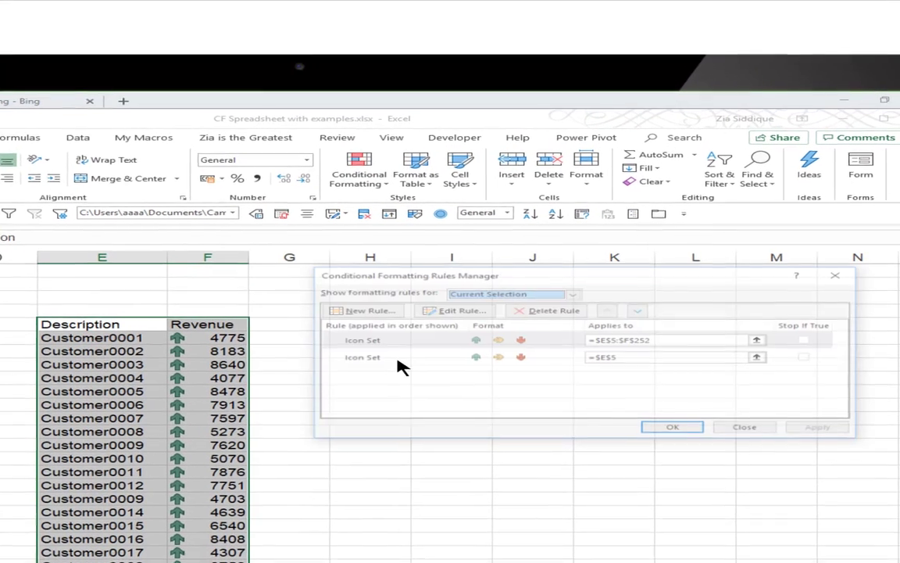
click(498, 341)
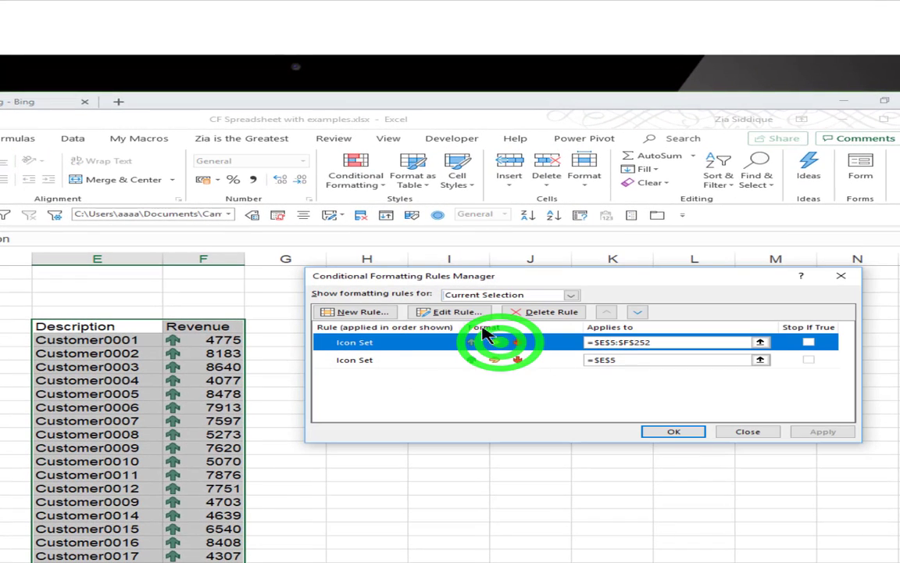
click(453, 312)
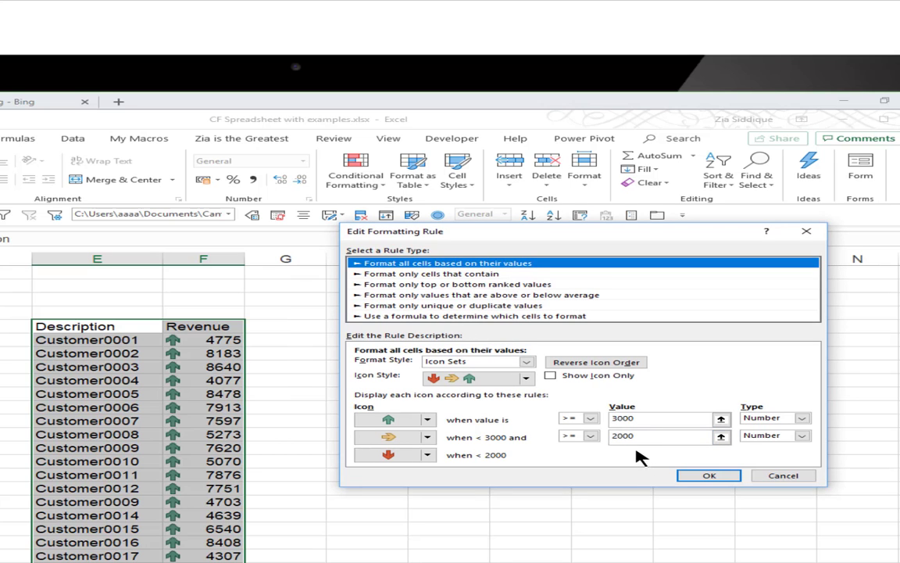
double_click(644, 435)
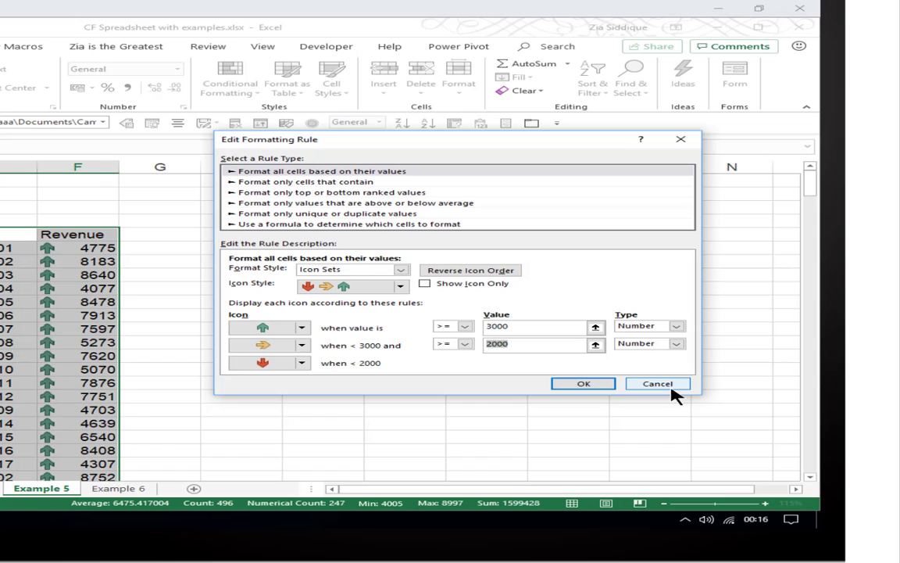
text(5)
key(Tab)
- Set the green arrow threshold to 6000 and apply the edited icon set rule to the table
double_click(518, 327)
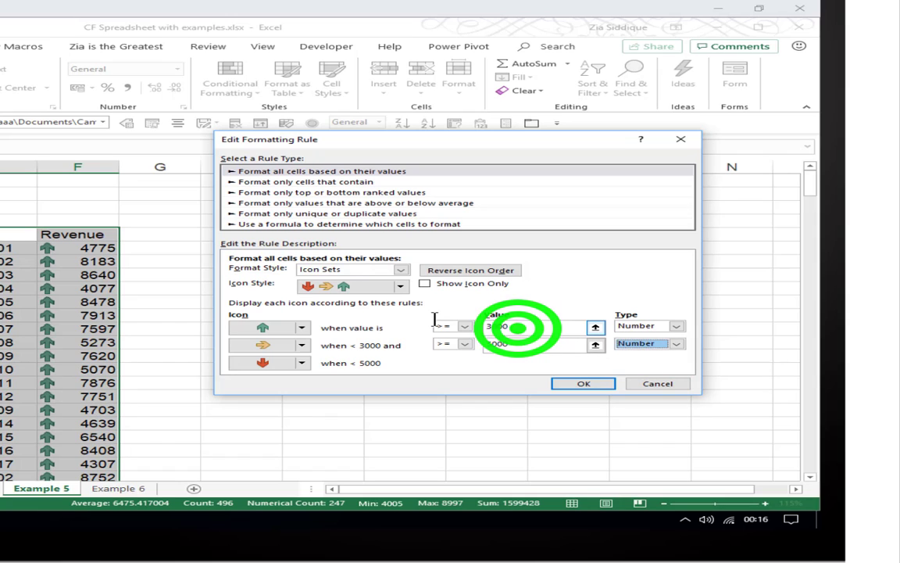
text(6)
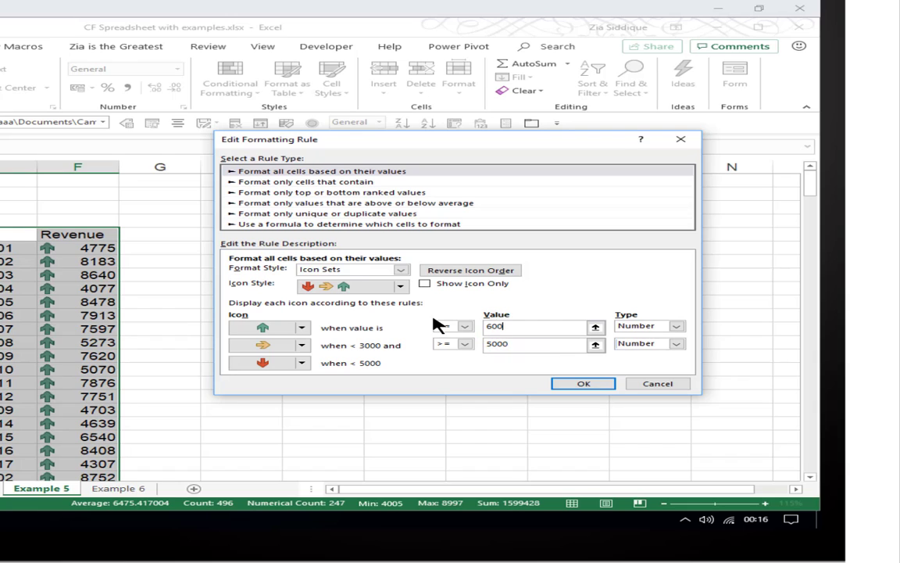
key(Tab)
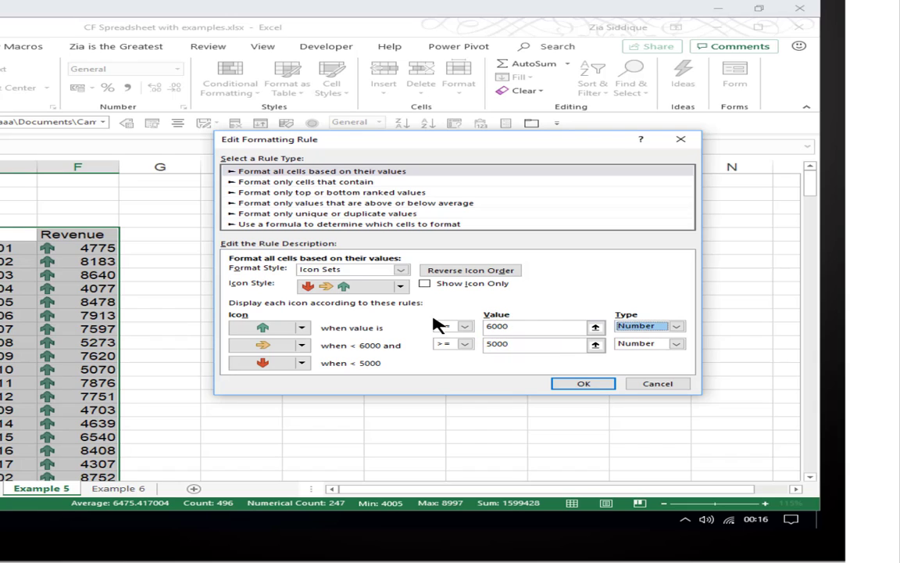
click(587, 384)
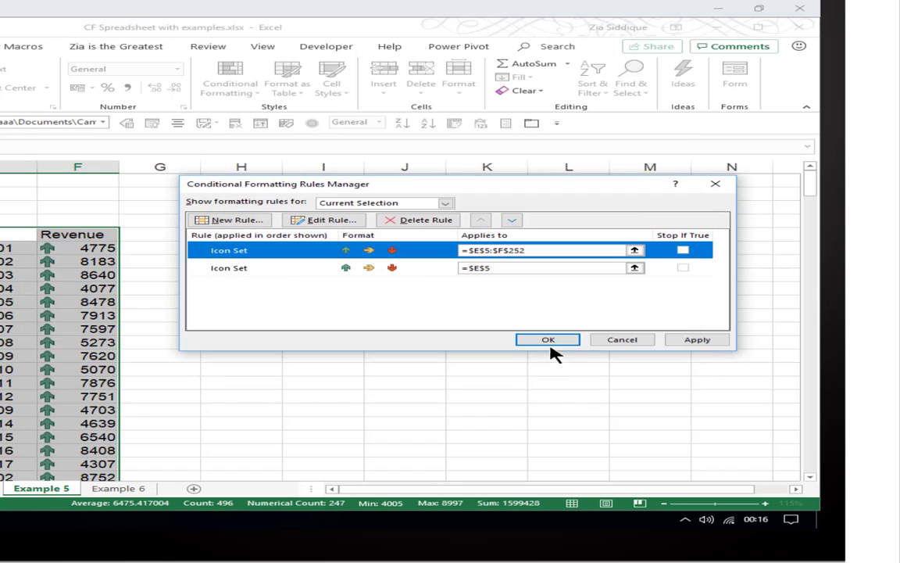
click(539, 342)
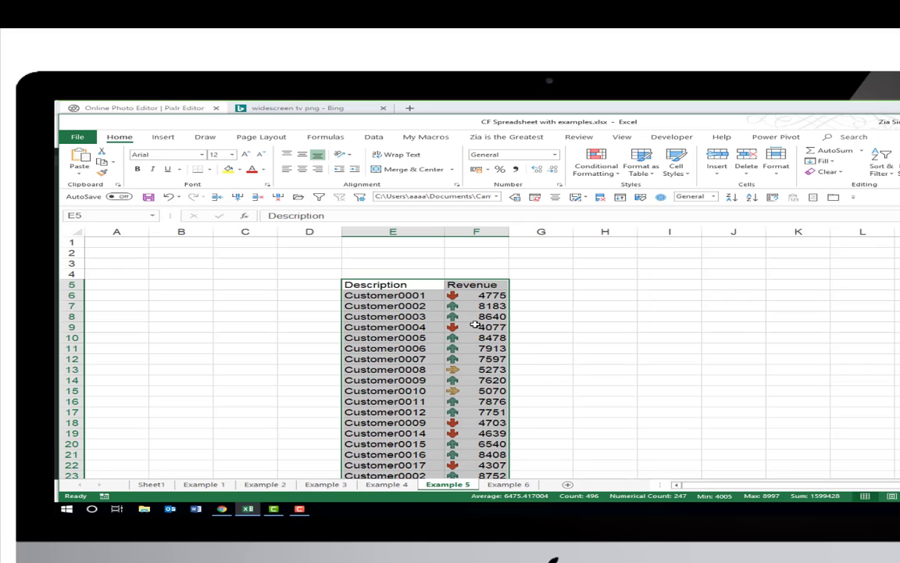
- Deselect the table and check the arrow icons against the revenue values further down Example 5
click(479, 394)
scroll(478, 383, down, 2)
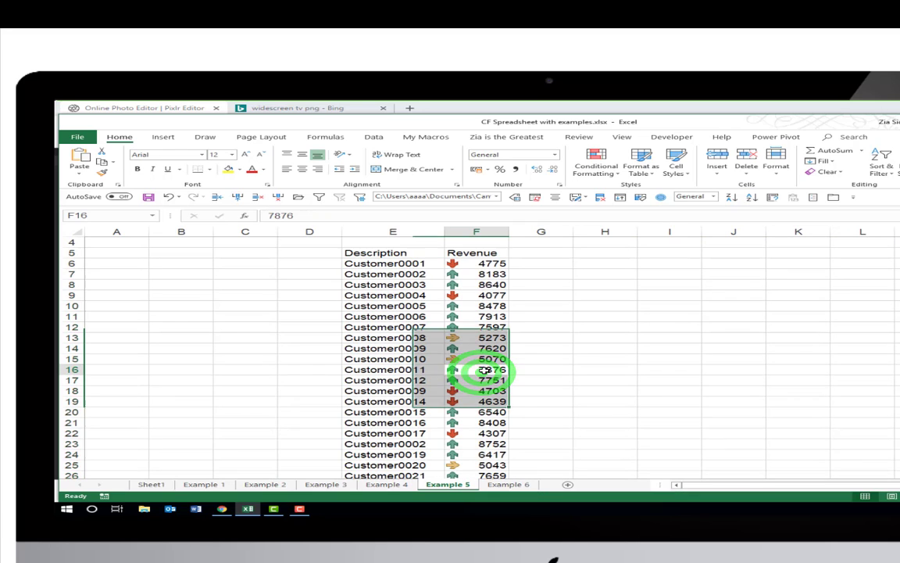
scroll(478, 380, down, 6)
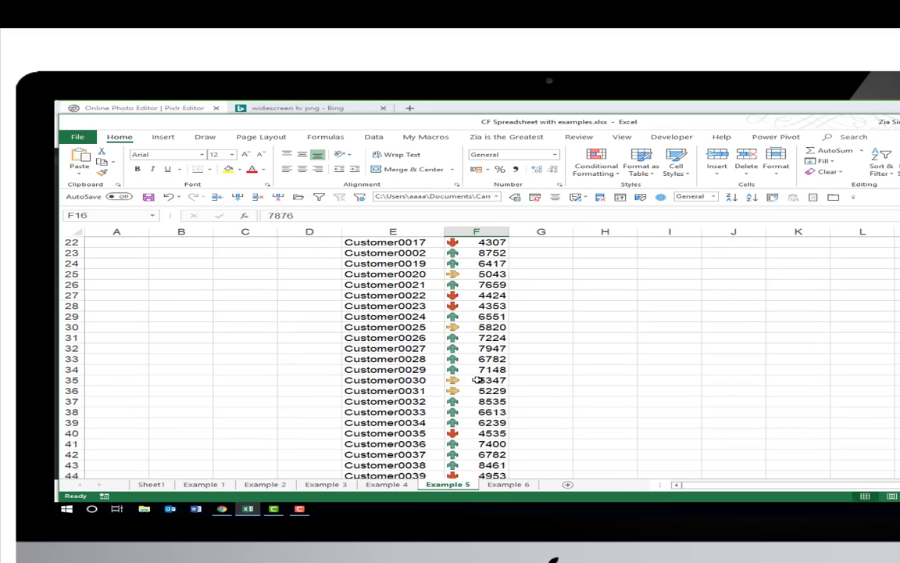
scroll(478, 378, down, 7)
scroll(484, 378, up, 14)
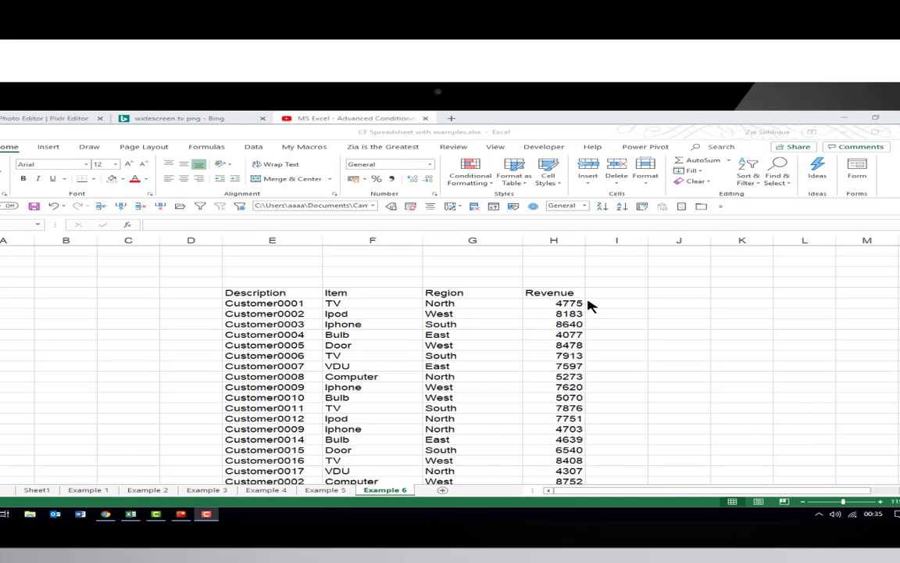
- Fill cell H3 above the Revenue header on Example 6 with yellow
click(559, 271)
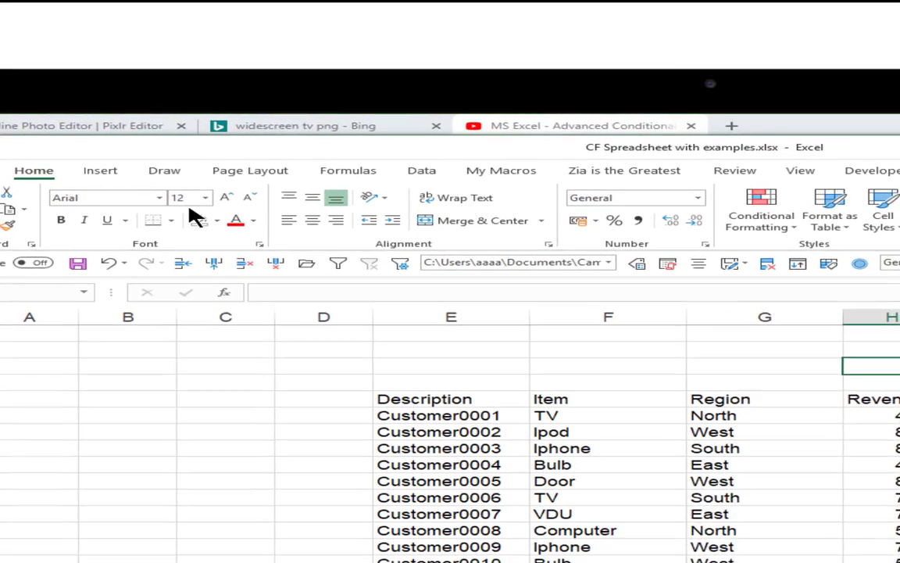
click(216, 221)
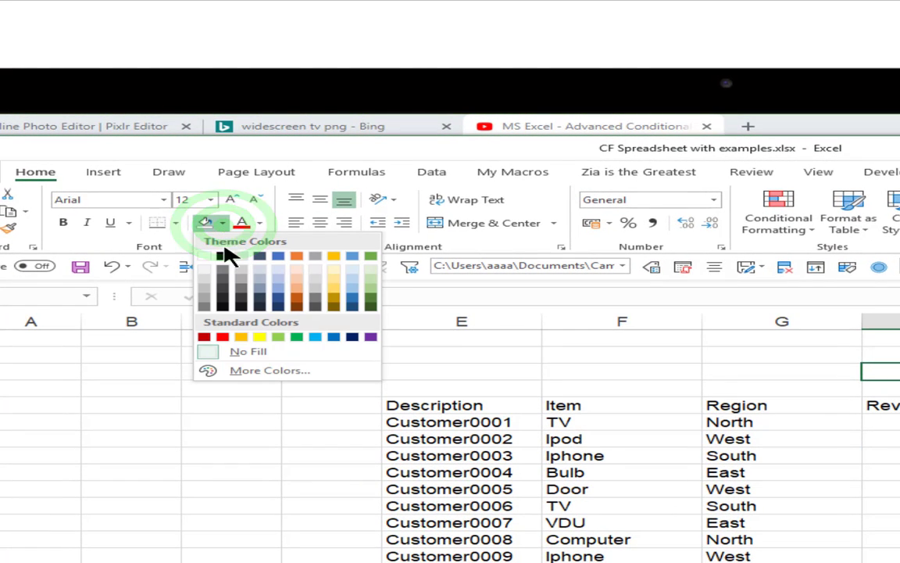
click(263, 336)
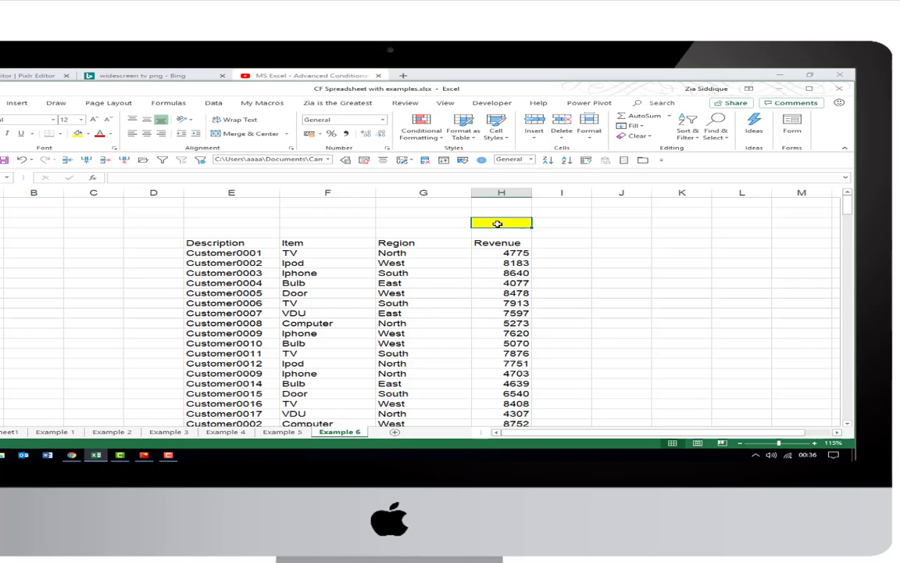
- Select the data rows E6:H252 without the Total row and start a new conditional formatting rule that uses a formula
click(226, 253)
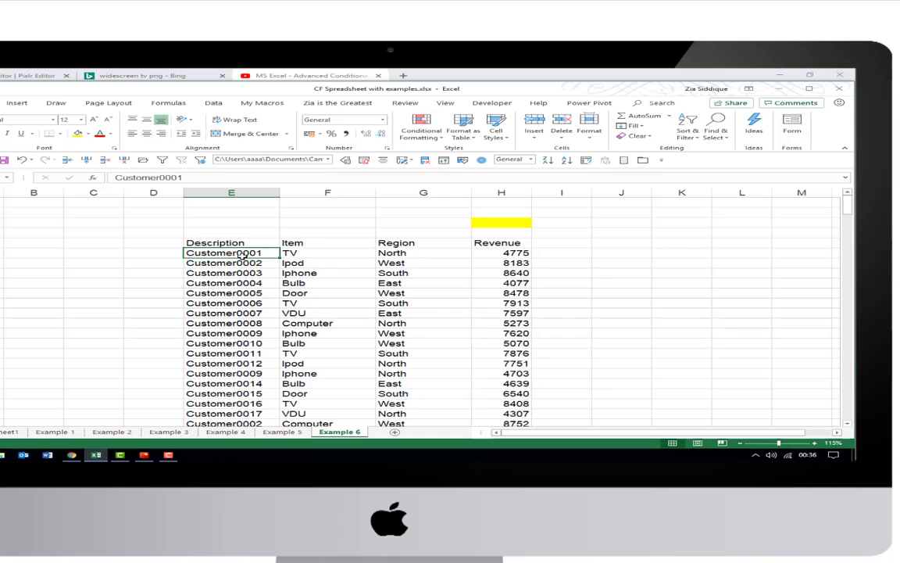
key(ctrl+shift+Right)
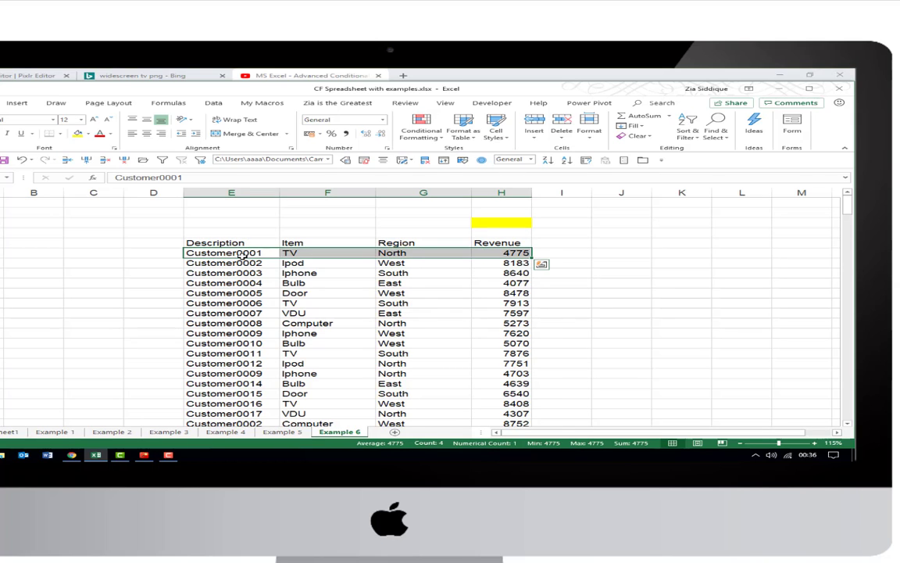
key(ctrl+shift+Down)
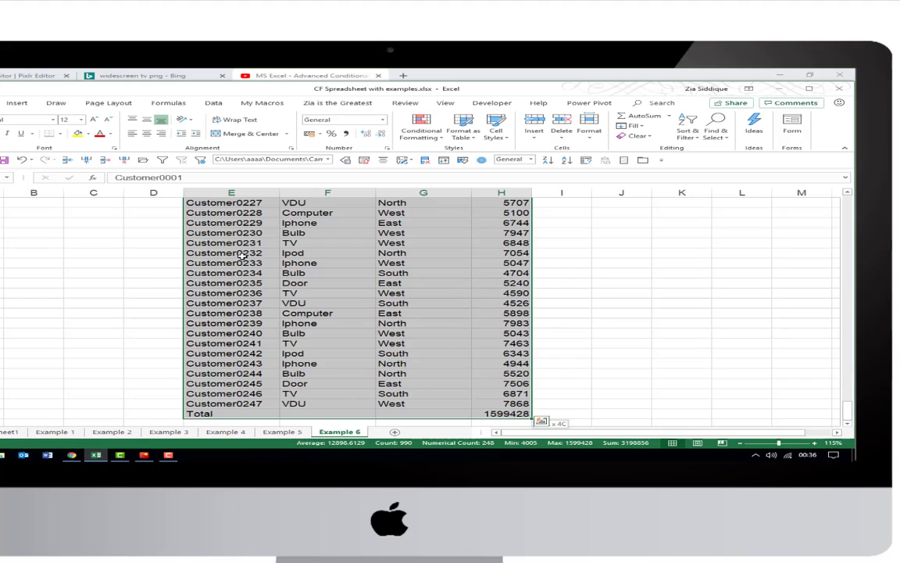
key(shift+Up)
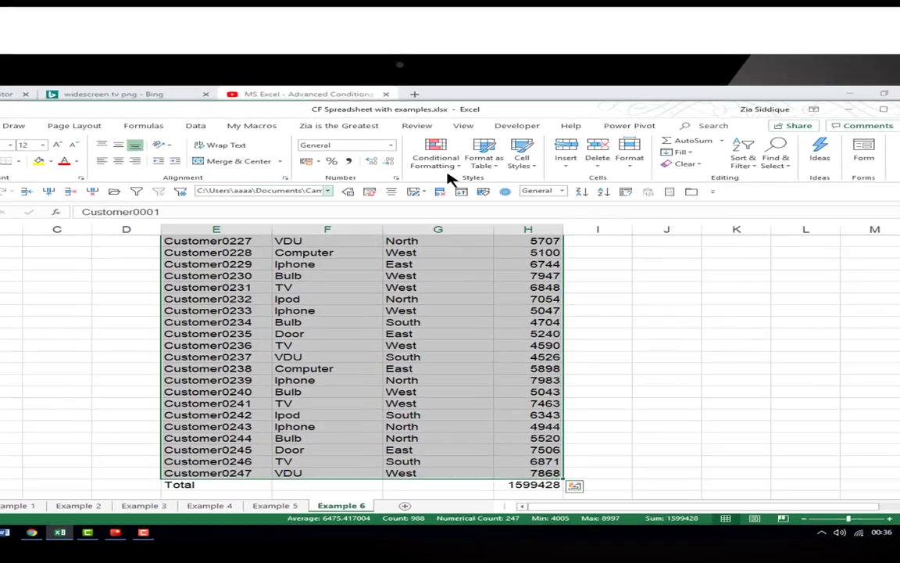
click(425, 133)
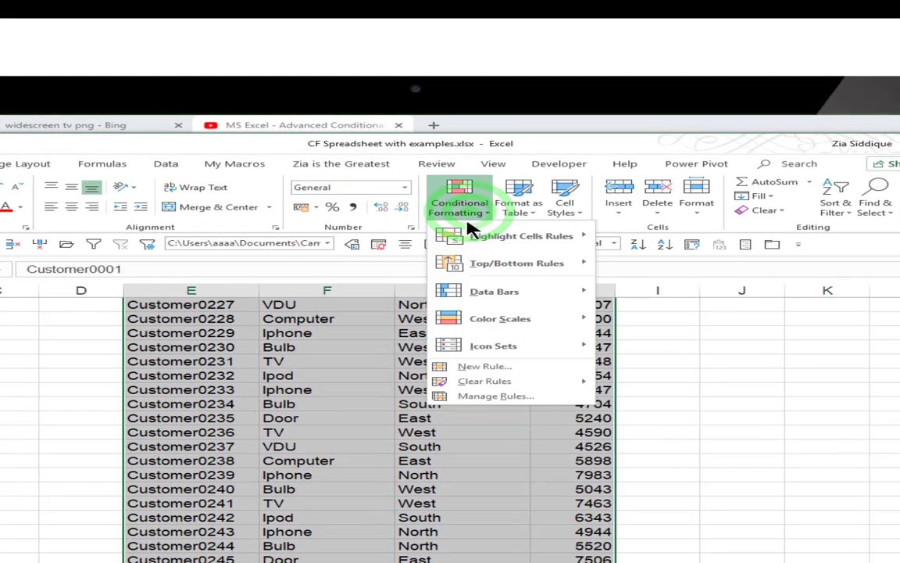
click(472, 380)
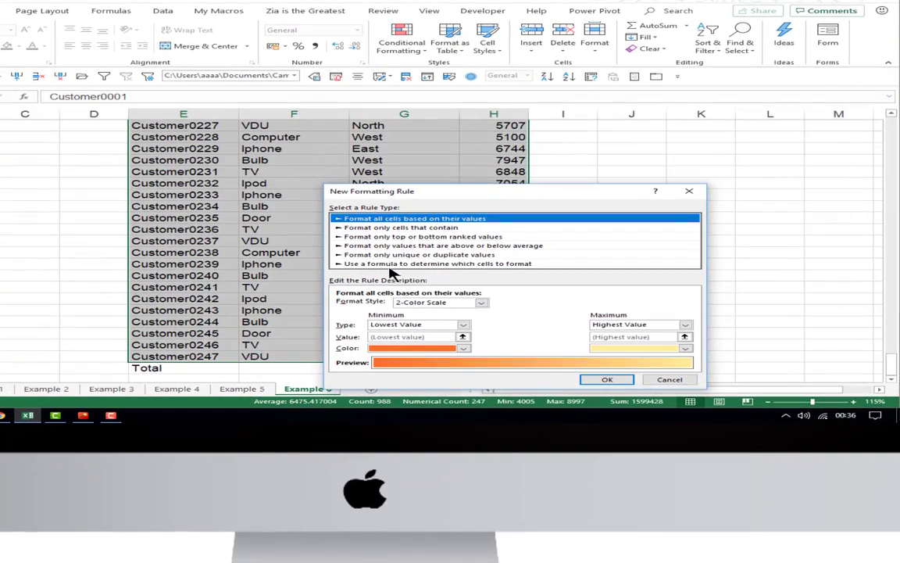
click(388, 264)
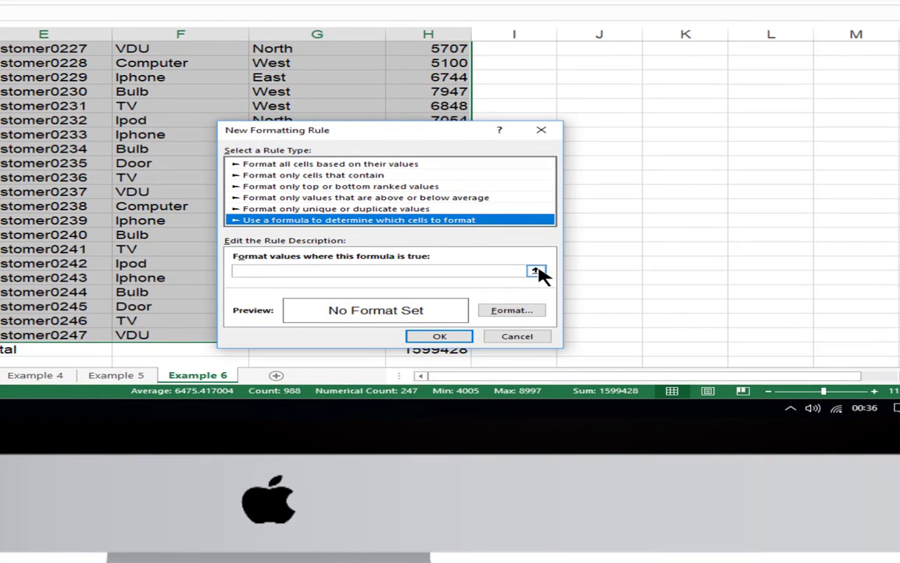
click(489, 270)
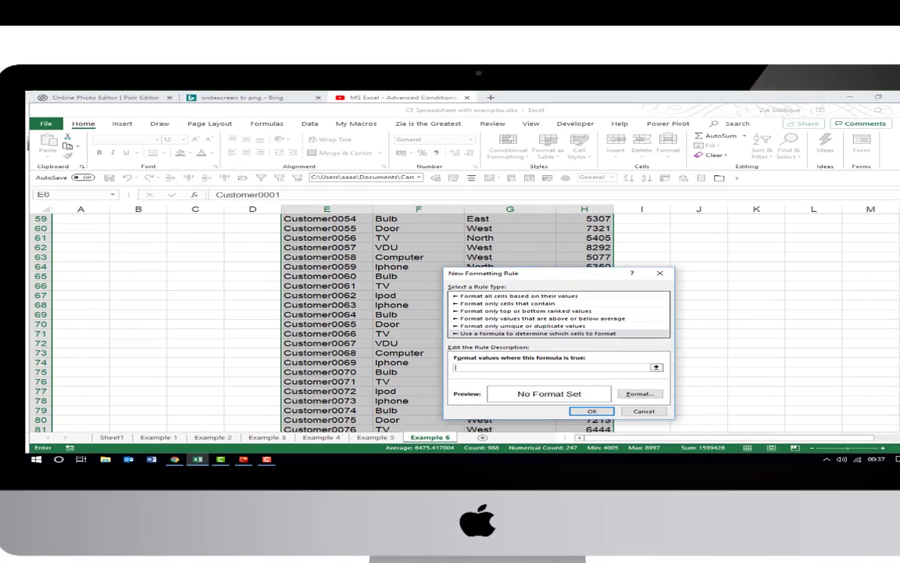
- Enter the rule formula =$F6=$H$3, comparing each row's item with the yellow cell
drag(899, 265, 898, 222)
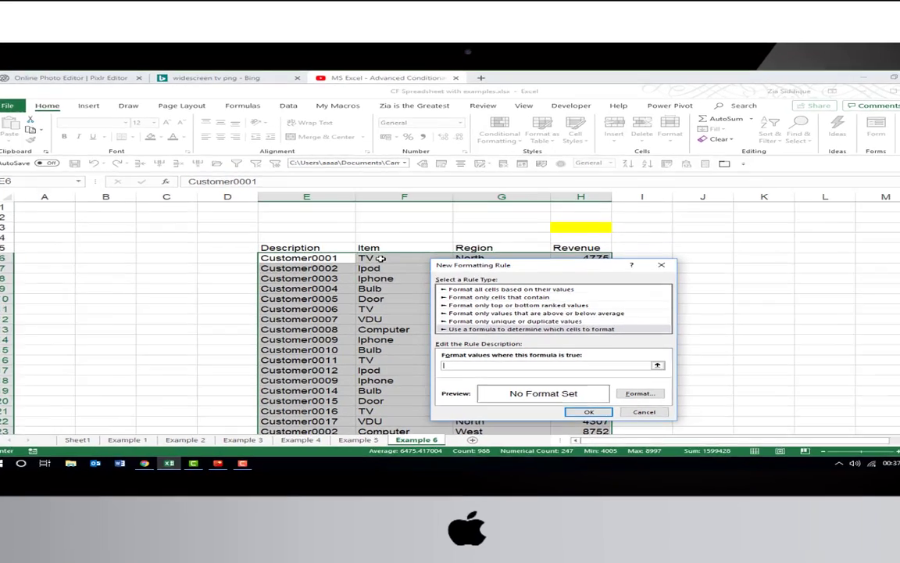
click(397, 267)
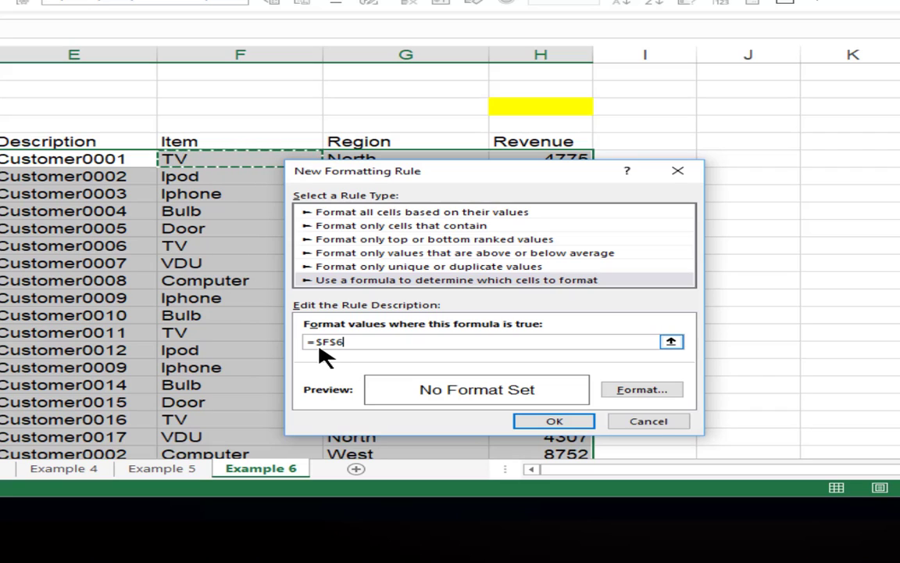
key(F4)
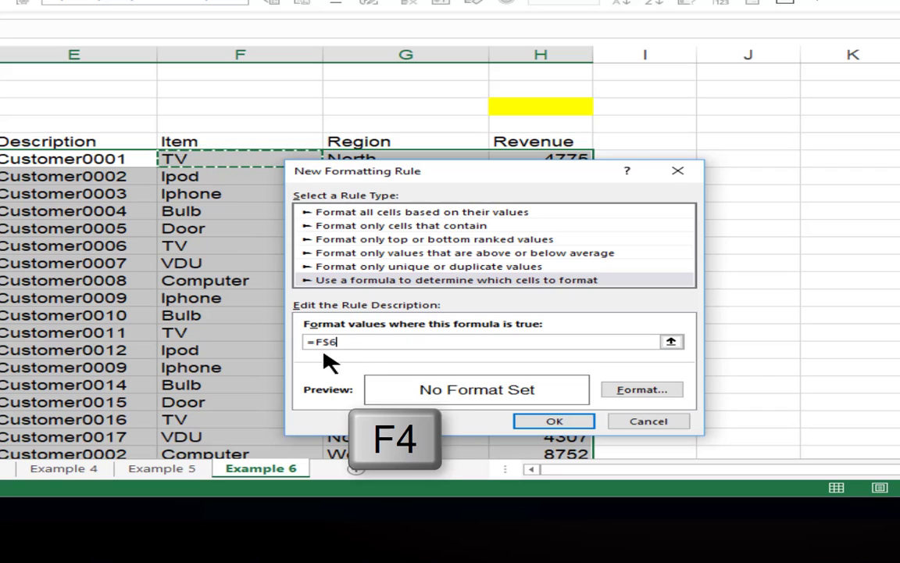
key(F4)
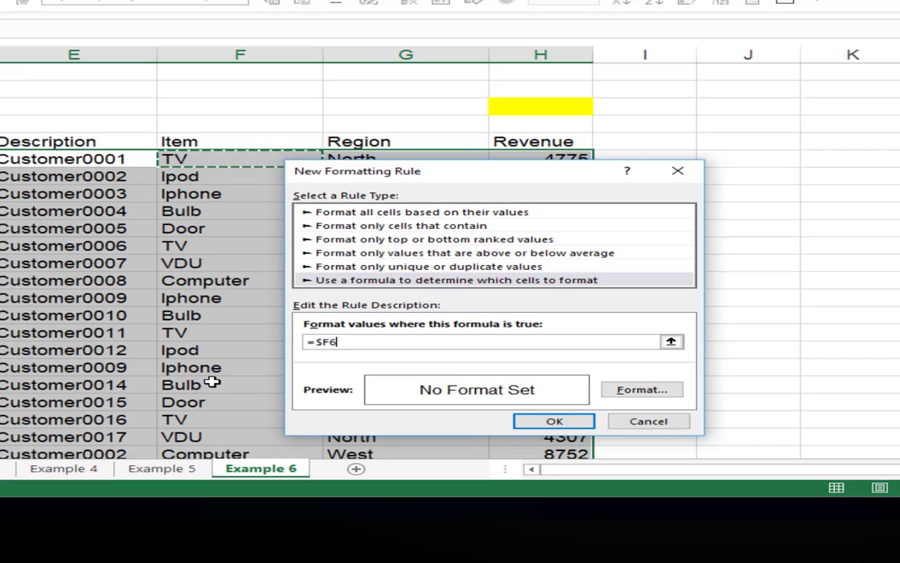
text(=)
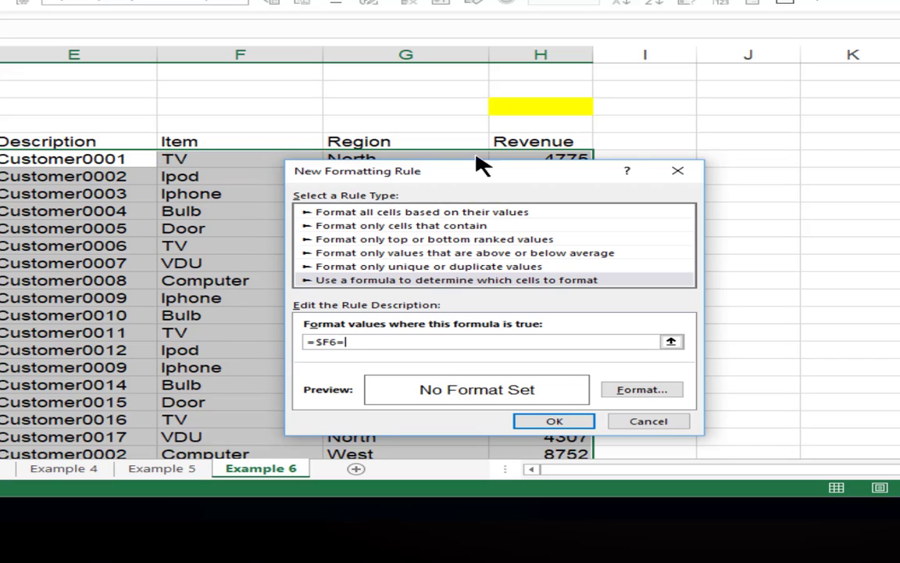
click(522, 107)
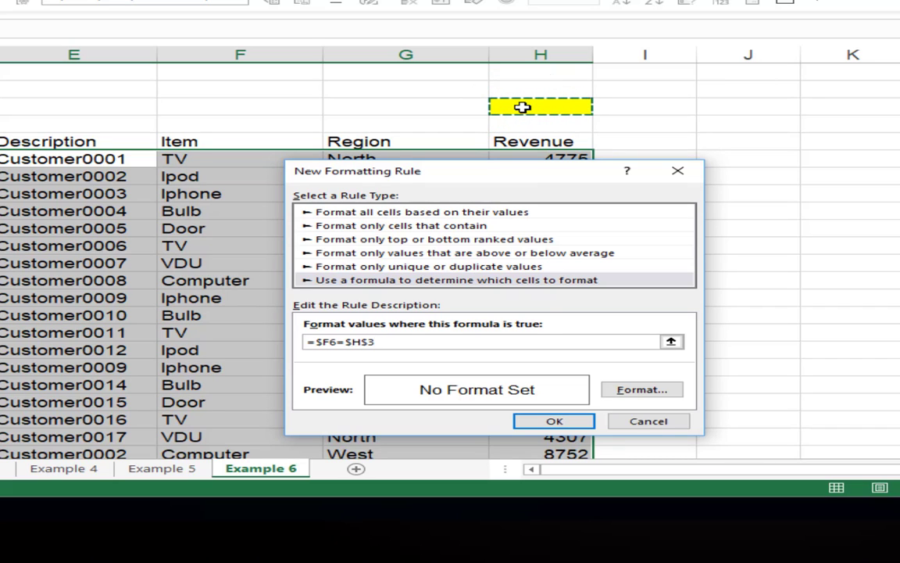
- Give the formula rule a green fill from the standard colors and apply it to the selected rows
click(622, 388)
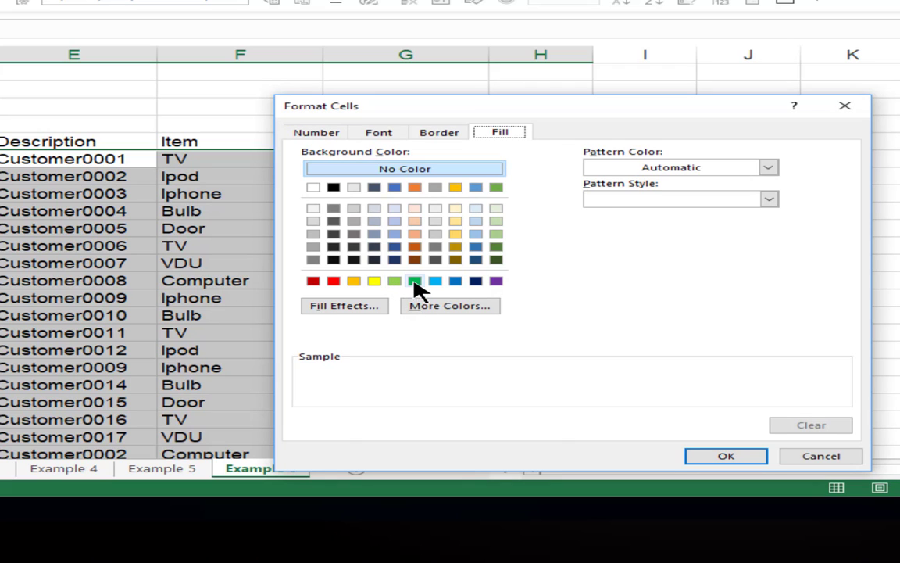
click(414, 281)
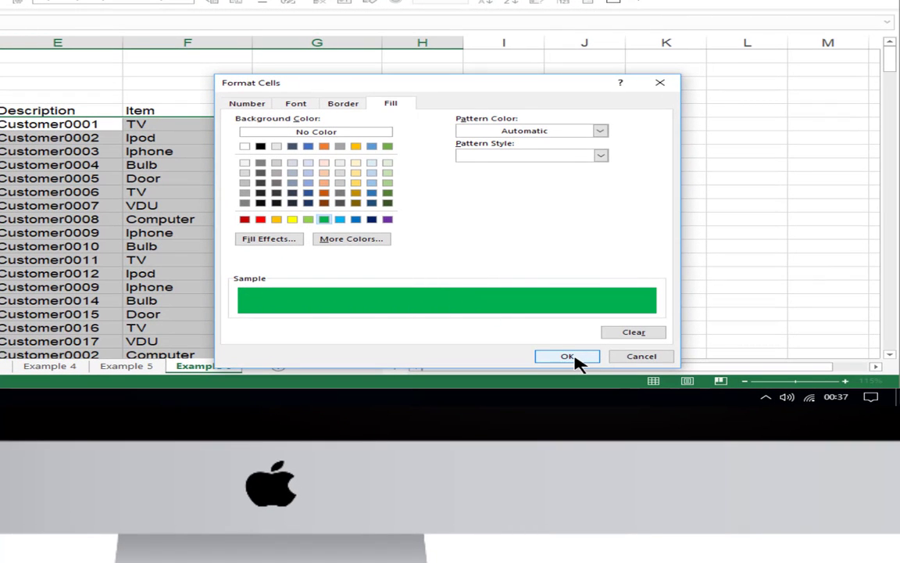
click(577, 360)
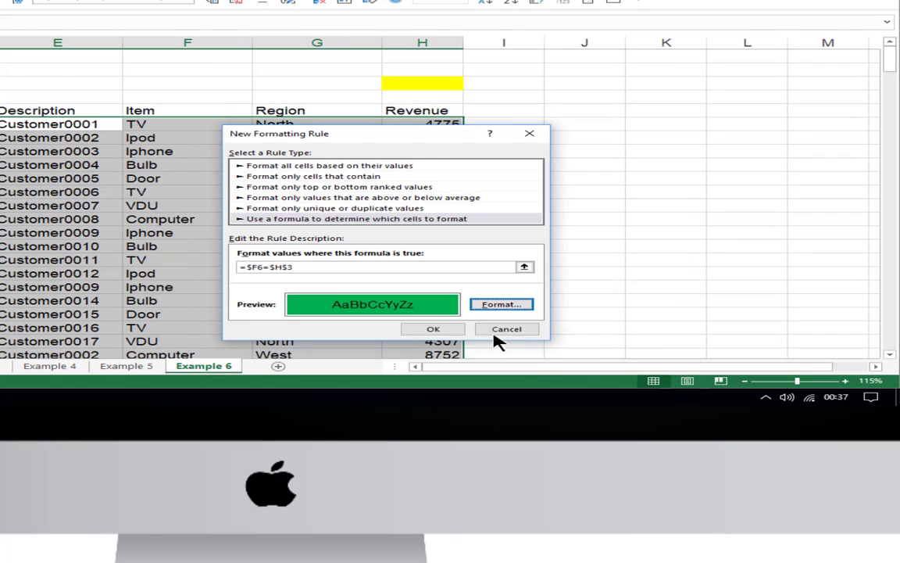
click(429, 327)
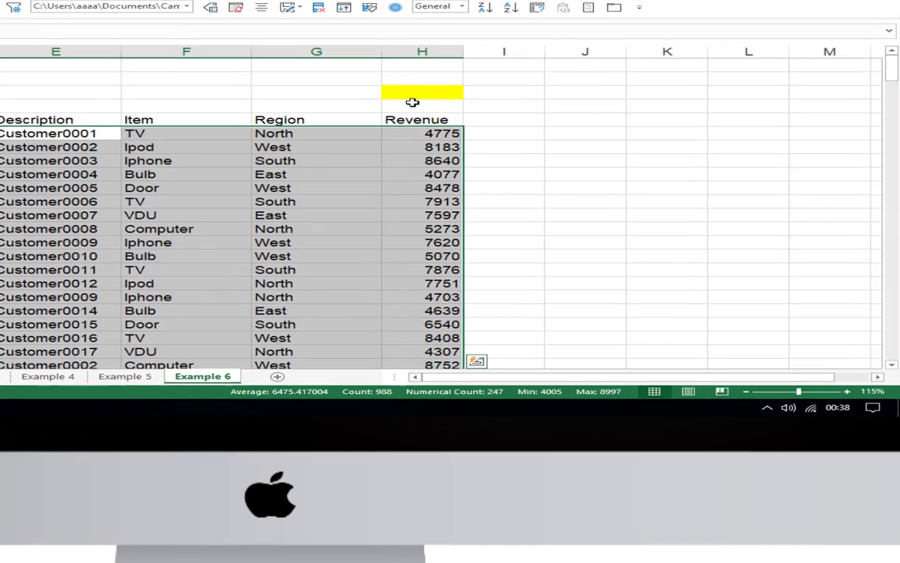
- Enter TV in the yellow cell H3 and check the row highlighting further down the table
click(411, 83)
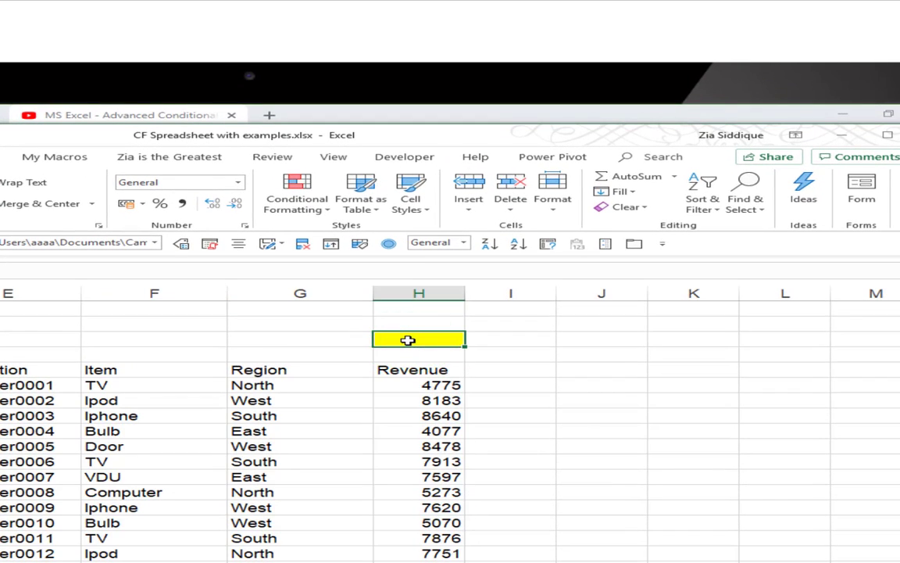
text(TV)
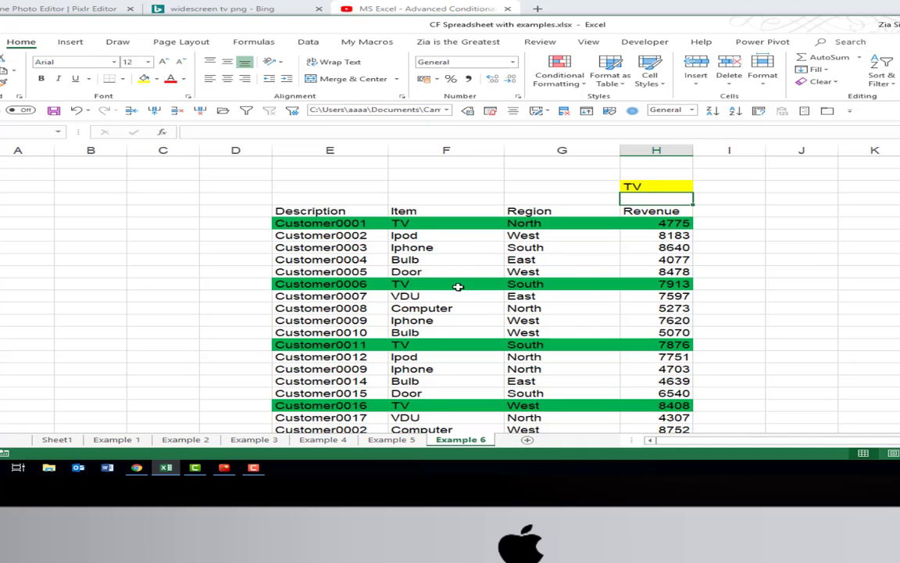
scroll(451, 287, down, 4)
scroll(452, 288, down, 5)
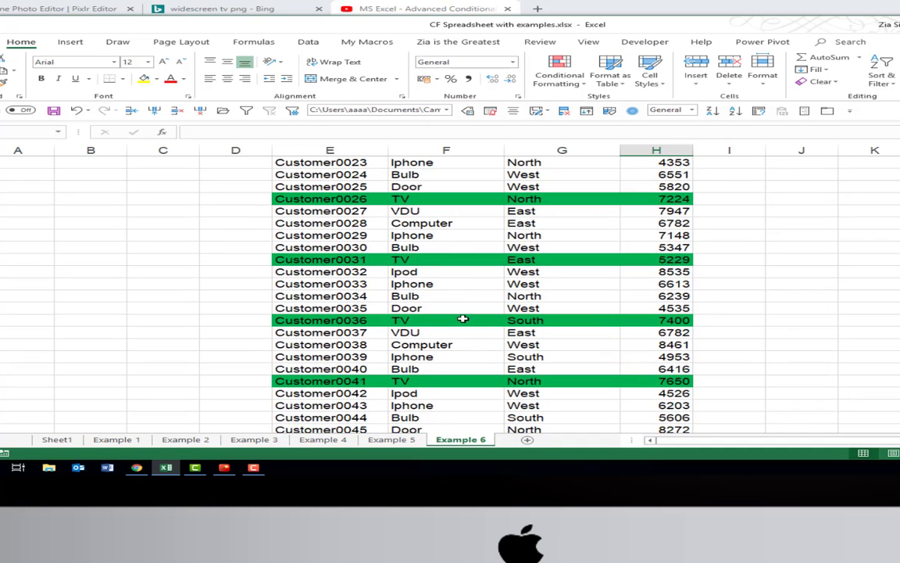
scroll(466, 315, down, 5)
scroll(456, 286, up, 5)
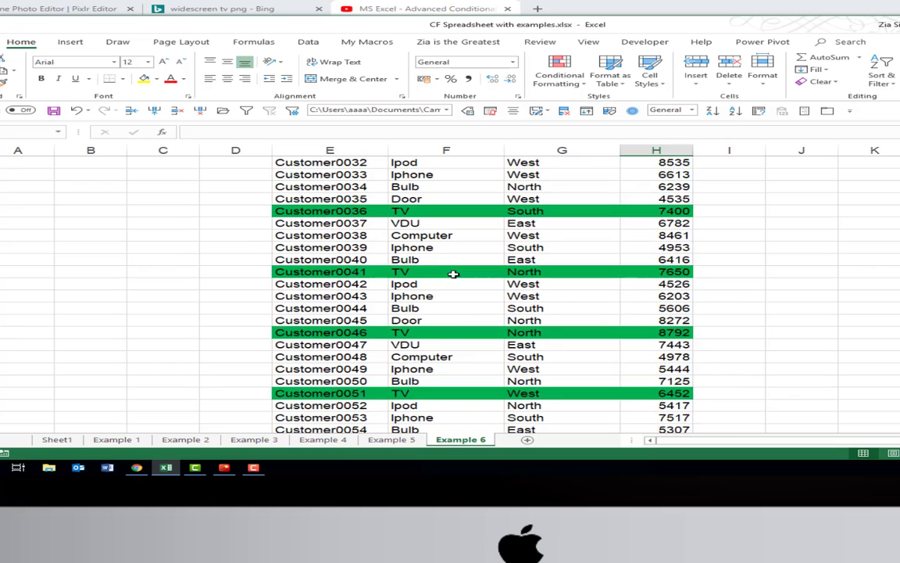
scroll(454, 273, up, 8)
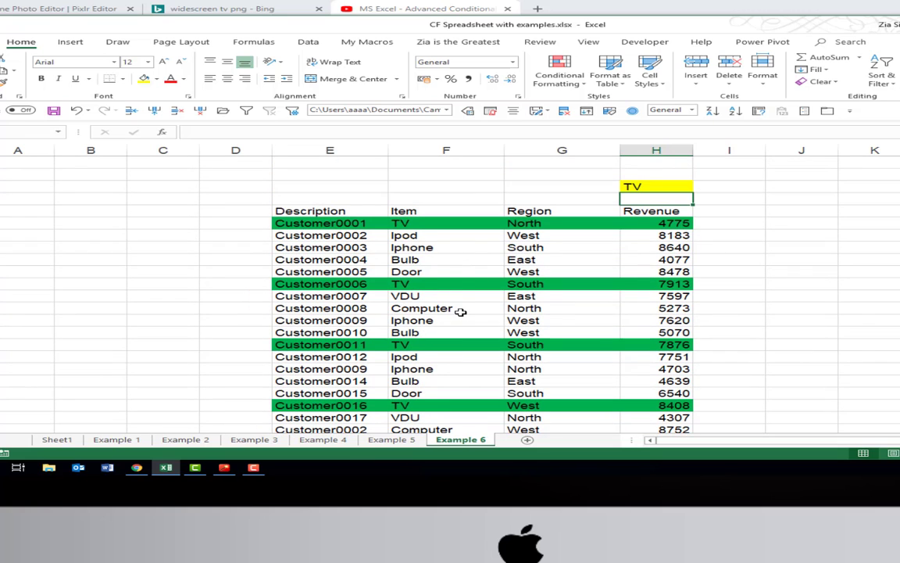
- Replace the item in the yellow cell H3 with IPHONE
click(639, 187)
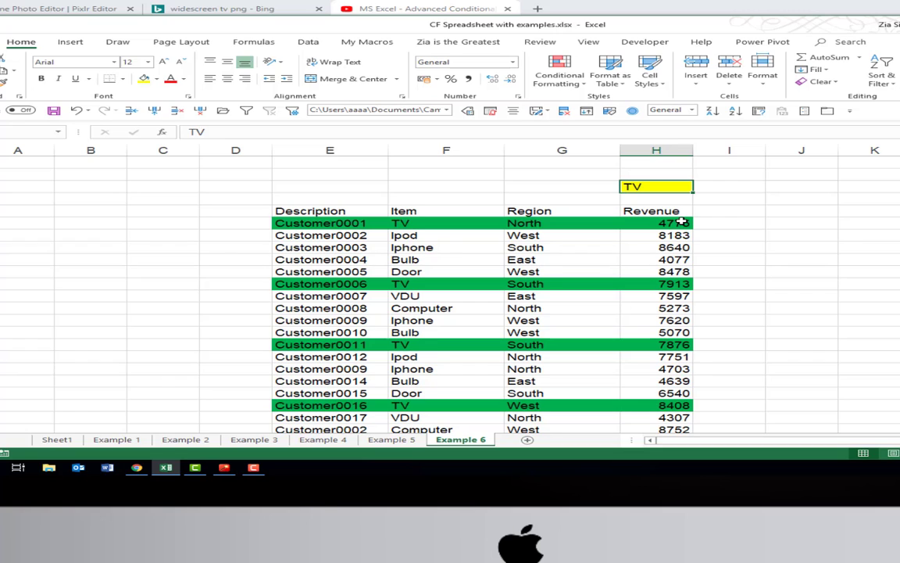
text(IPH)
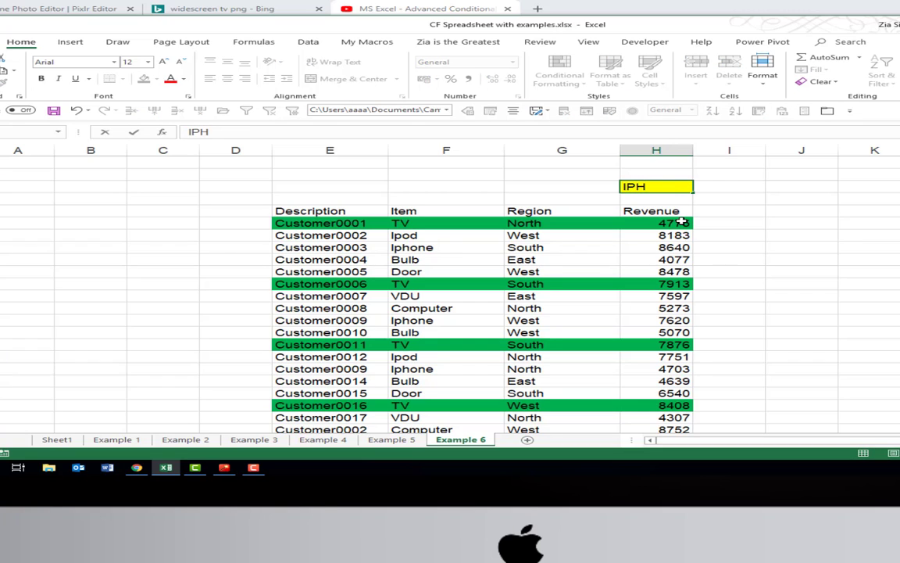
text(ONE)
key(Return)
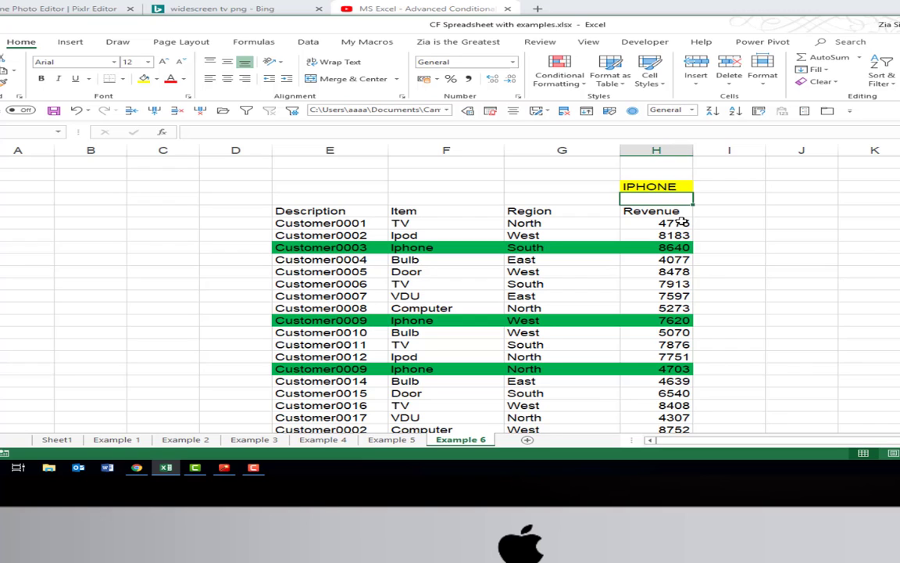
- Add filters to the table headers, sort the Revenue column by the green cell color, and remove the filters again
click(322, 211)
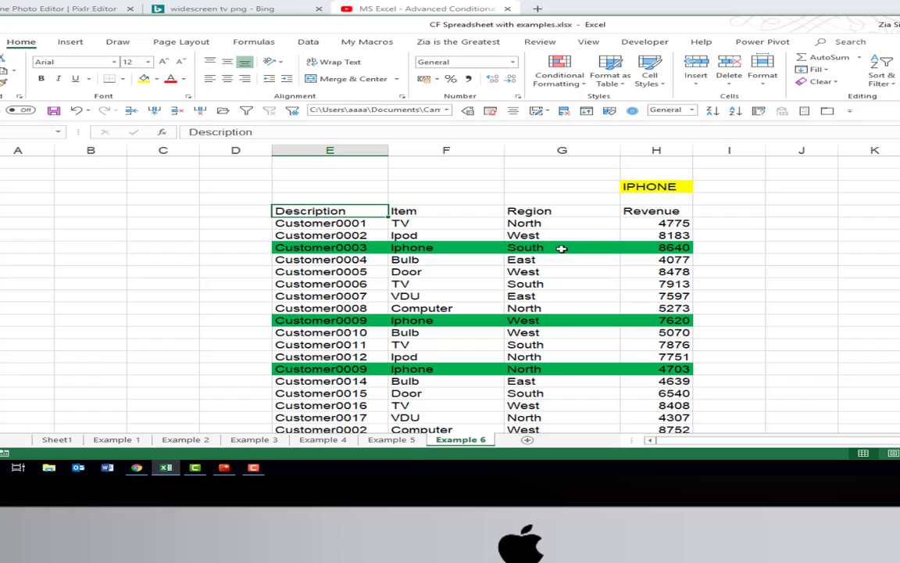
key(ctrl+shift+l)
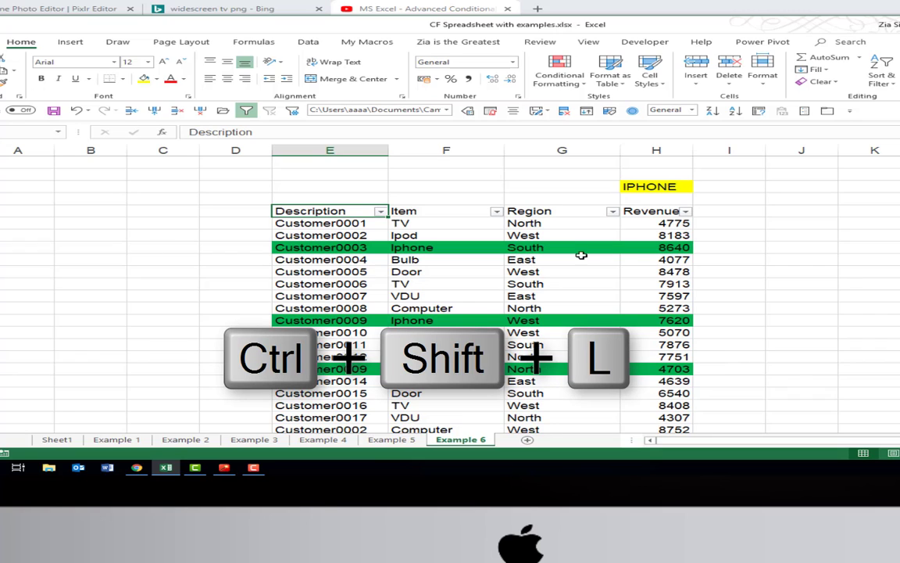
click(685, 211)
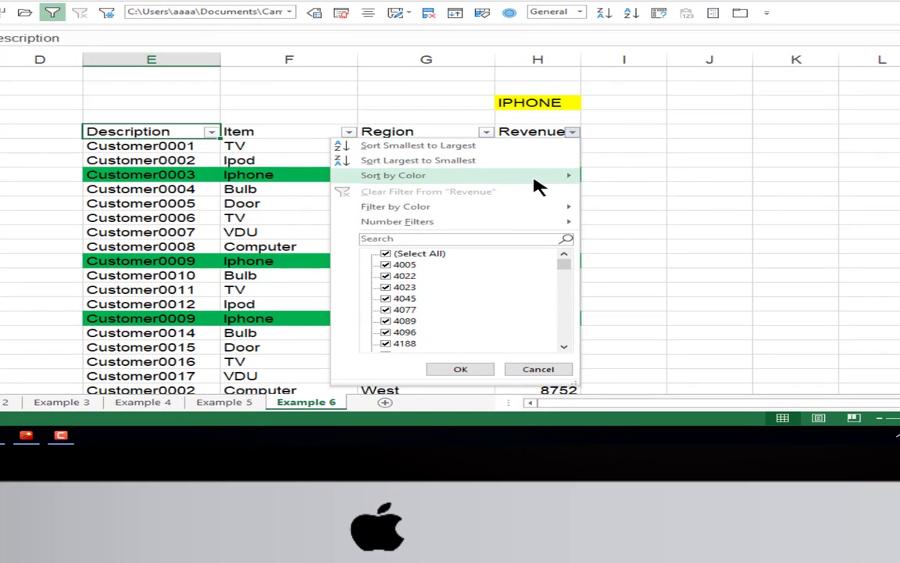
mouse_move(539, 185)
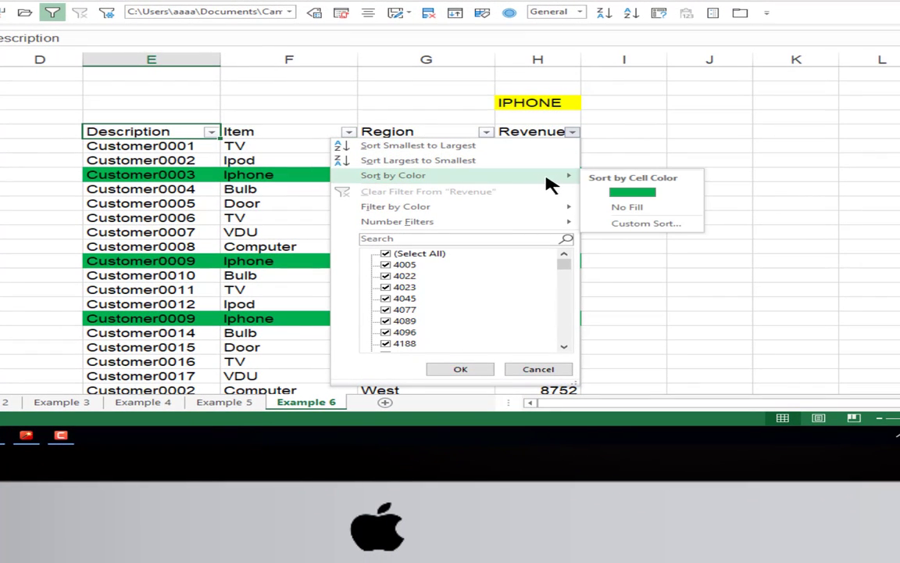
click(629, 195)
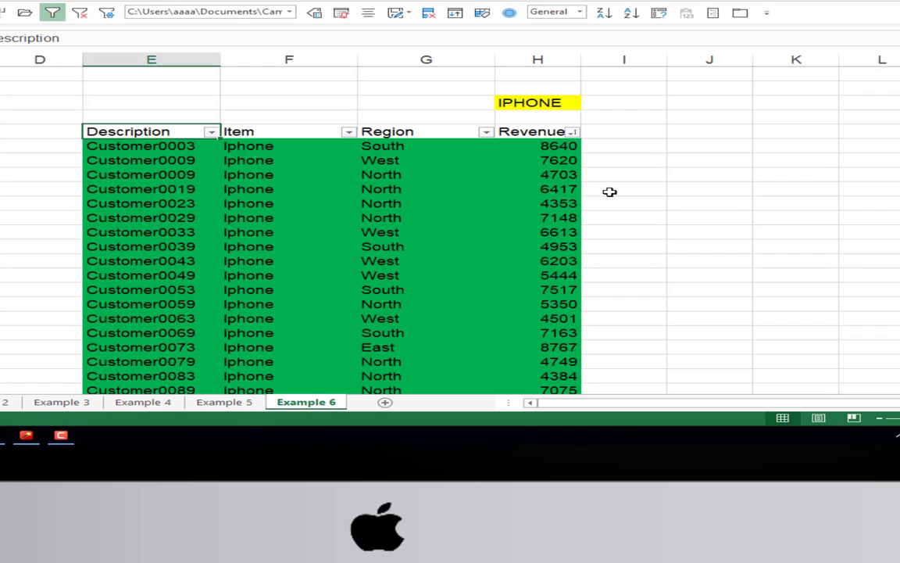
key(ctrl+shift+l)
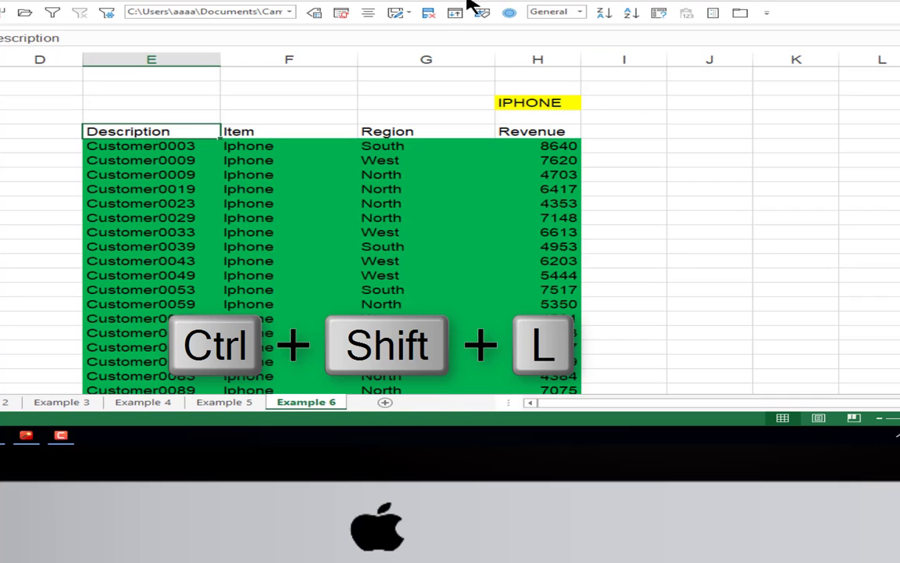
- Open the Conditional Formatting Rules Manager and list the rules for this worksheet
click(553, 104)
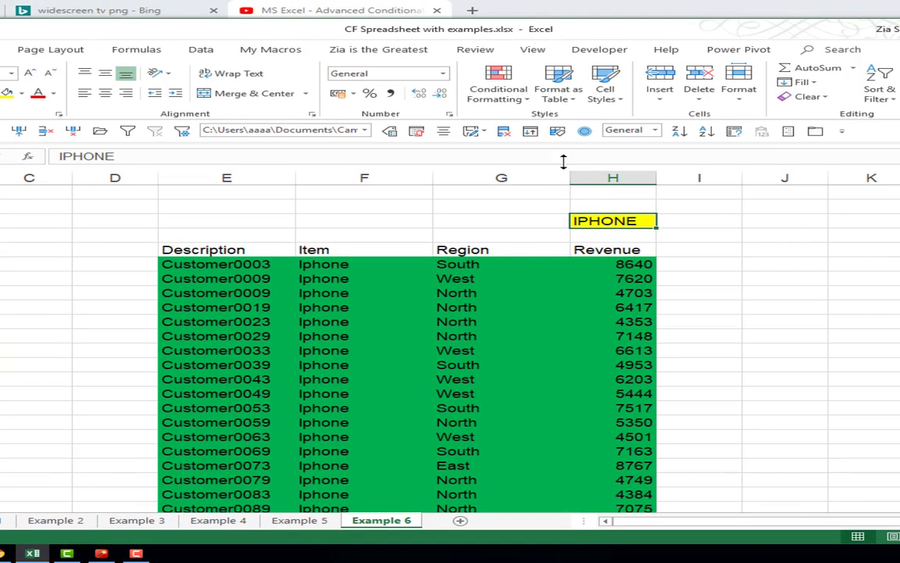
click(505, 101)
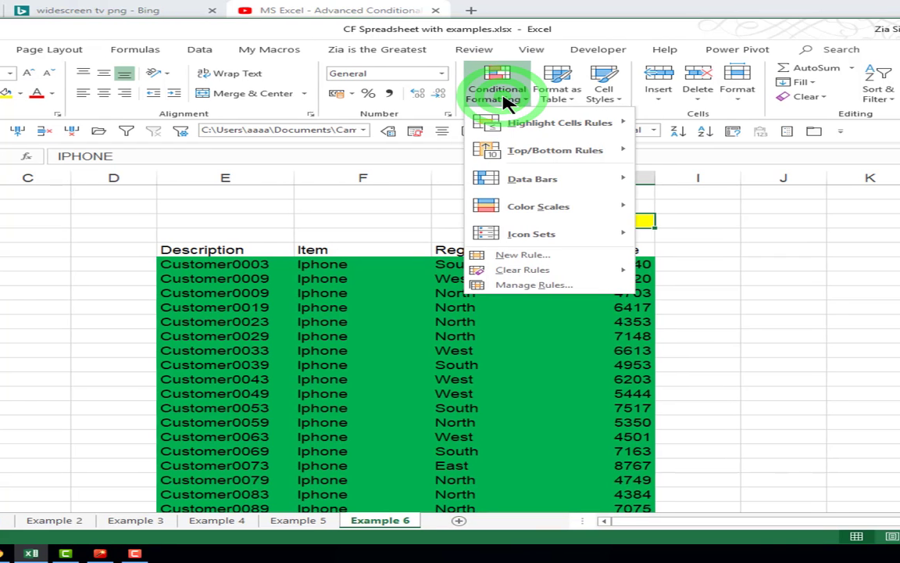
click(386, 288)
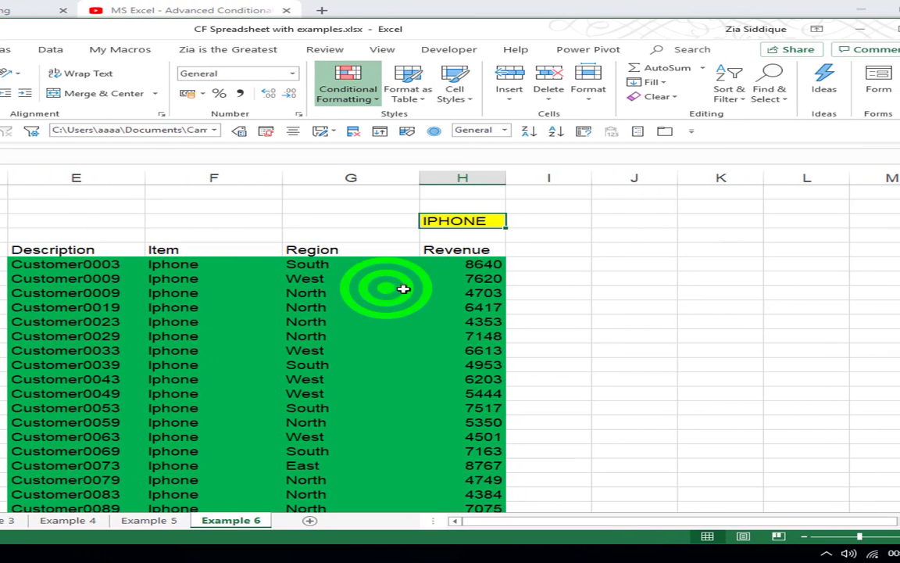
drag(537, 307, 745, 228)
click(600, 236)
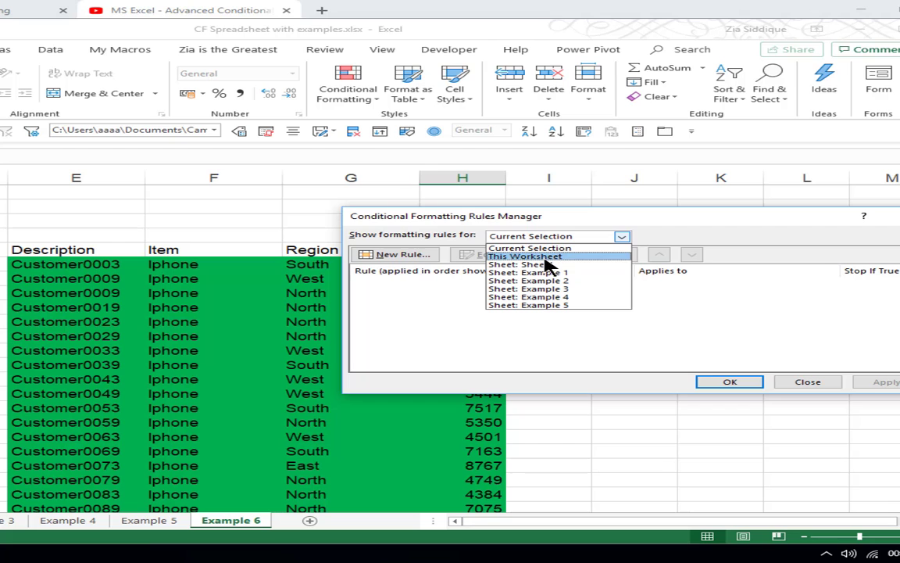
click(539, 260)
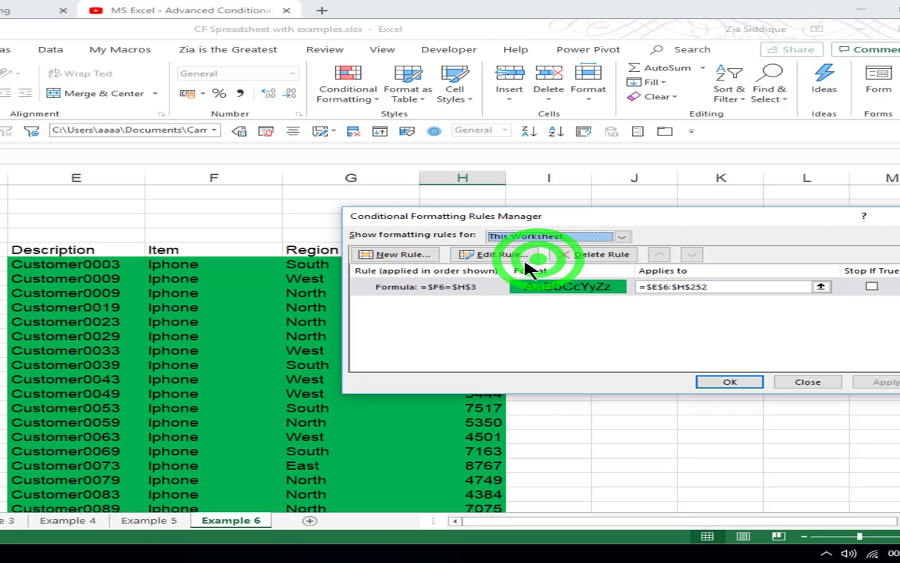
- Edit the existing formula rule so it compares the Region column with H3, using =$G6=$H$3
click(473, 289)
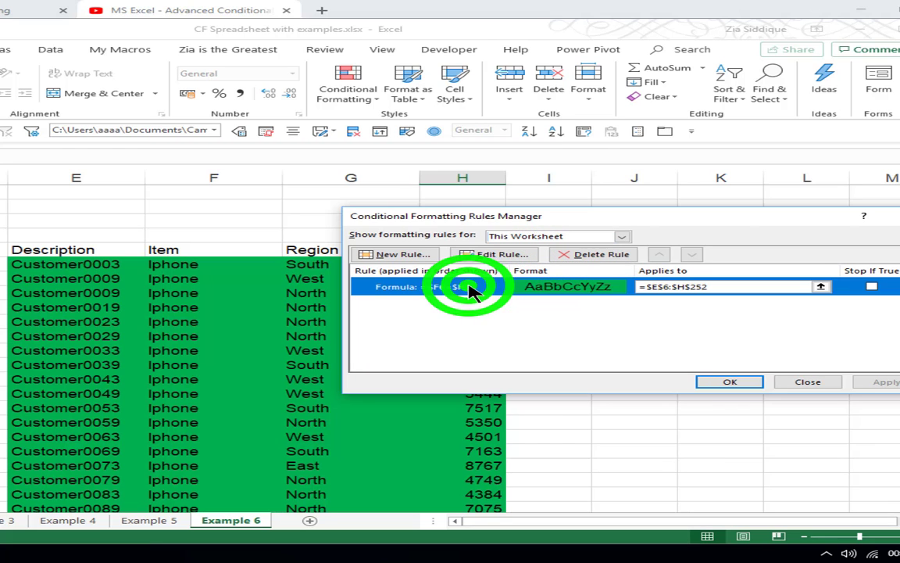
click(516, 258)
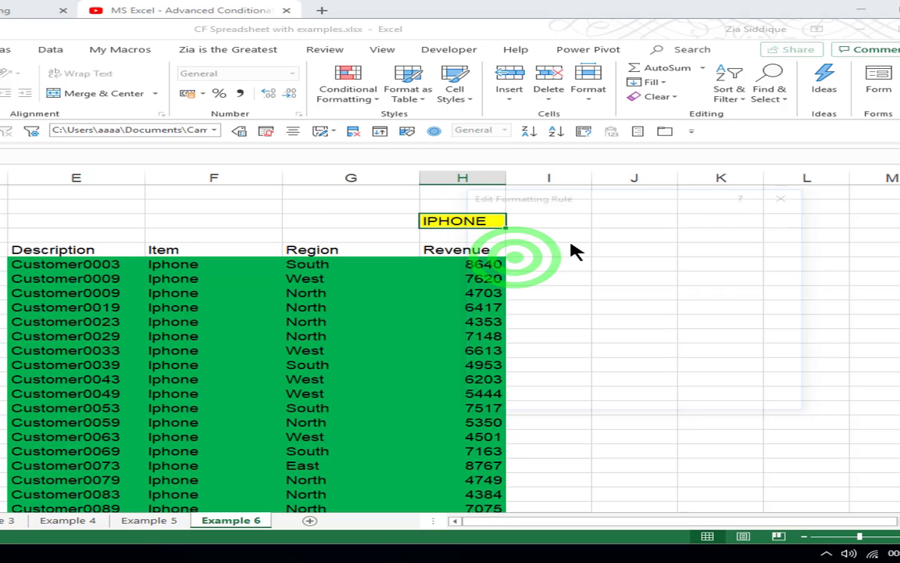
drag(663, 197, 708, 181)
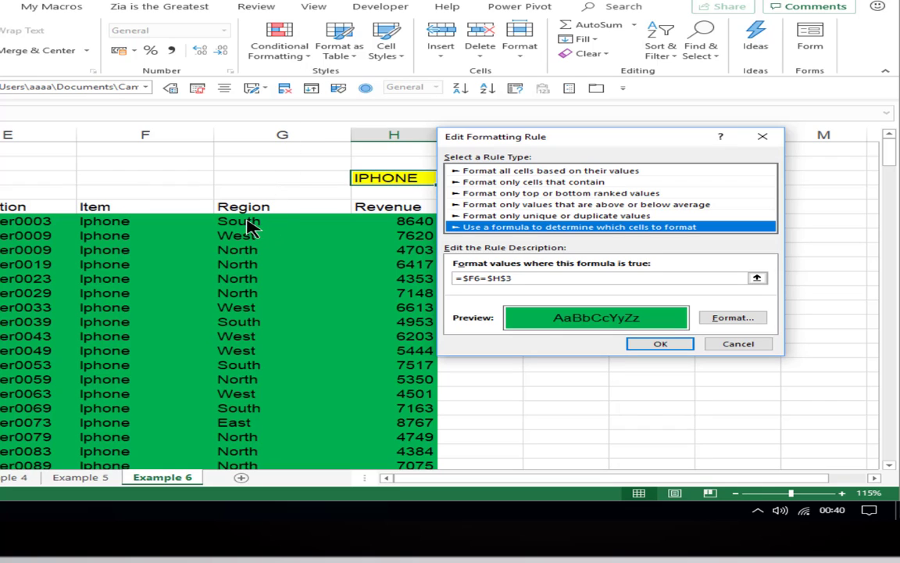
click(474, 280)
key(BackSpace)
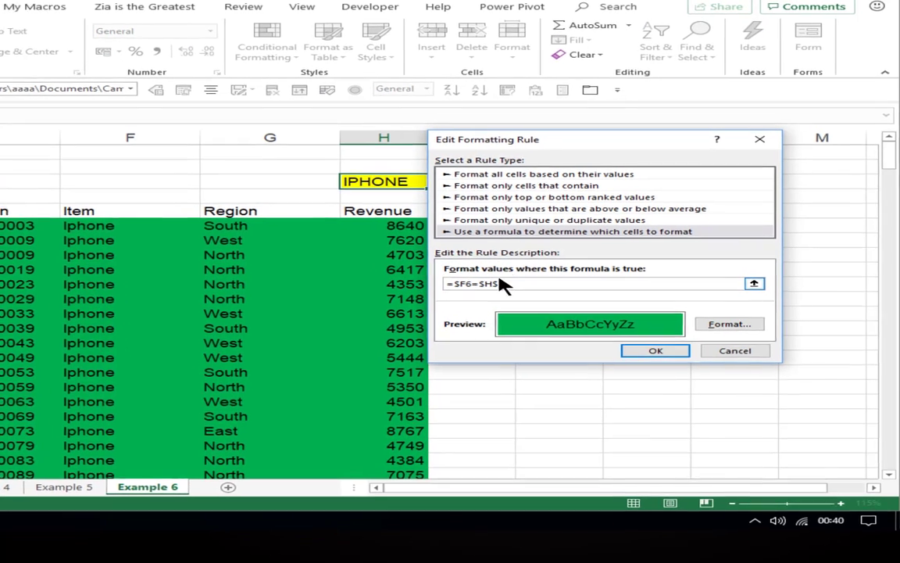
key(BackSpace)
text(G)
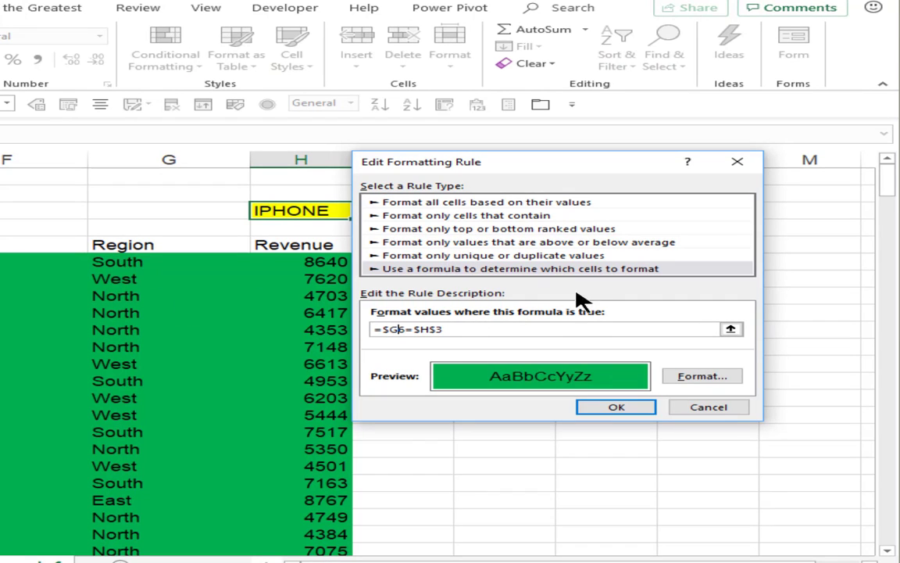
- Give the edited rule a yellow fill from the standard colors and apply it to the worksheet
click(706, 378)
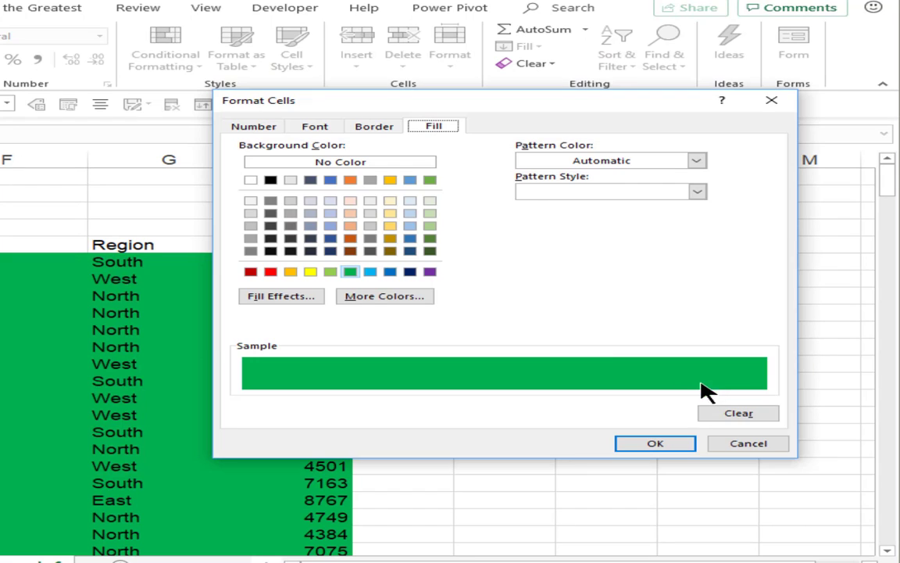
click(310, 271)
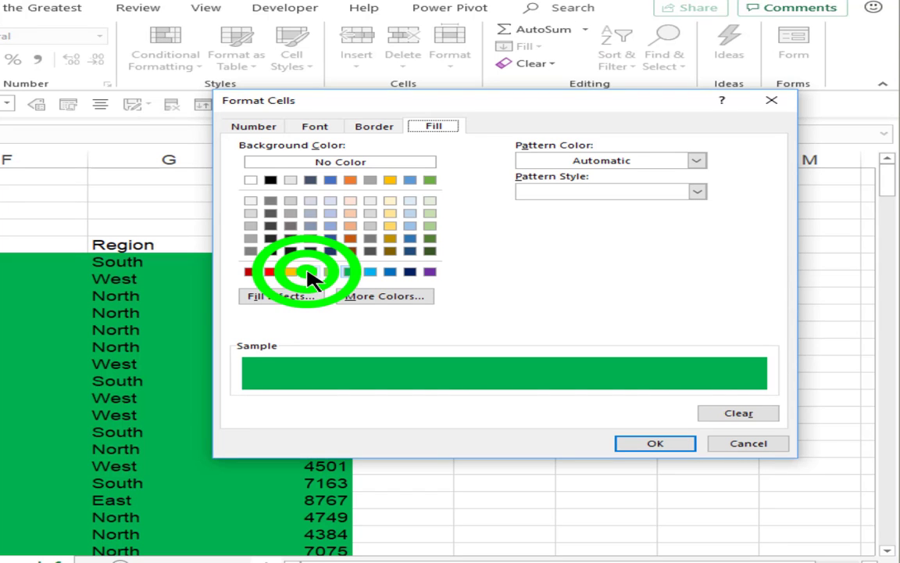
click(660, 447)
click(629, 406)
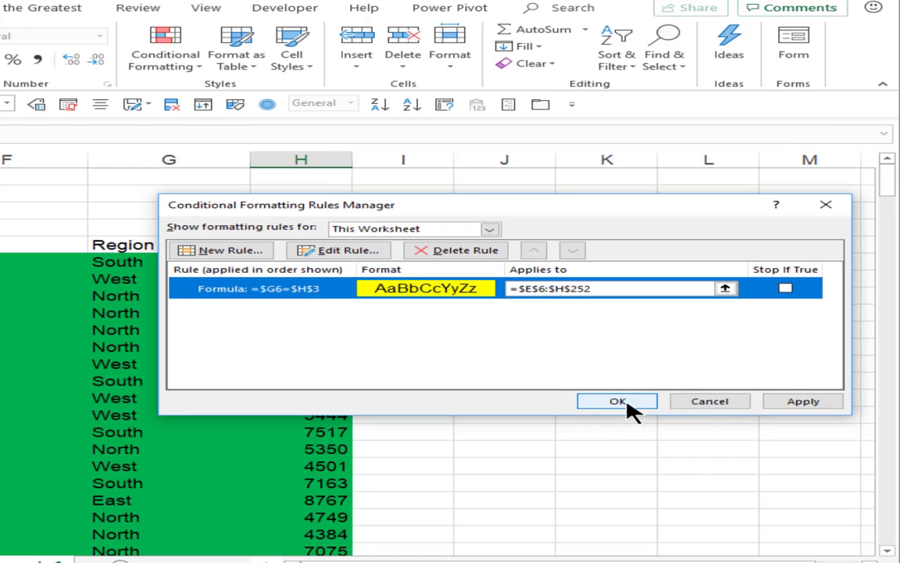
click(621, 401)
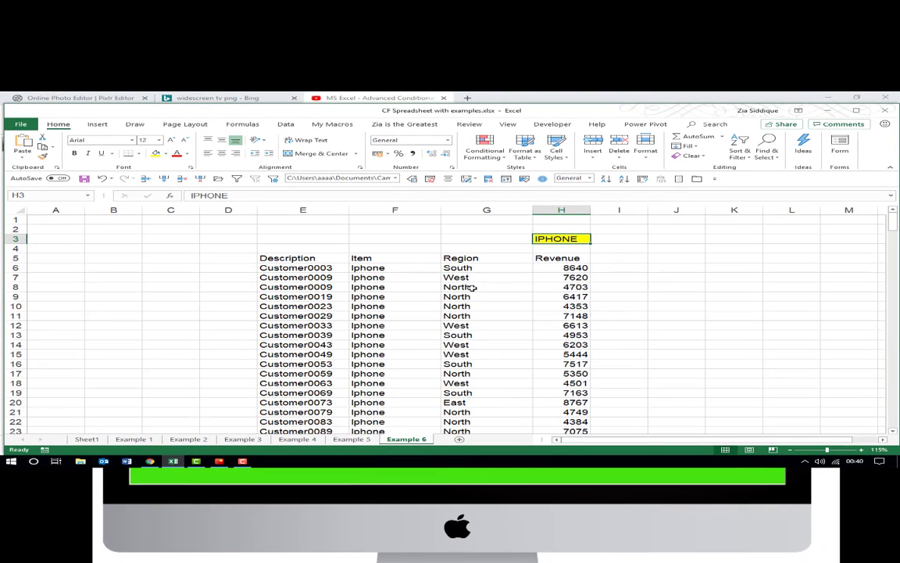
- Enter NORTH in the yellow cell H3 and check the row highlighting further down the table
click(565, 238)
text(NOR)
text(T)
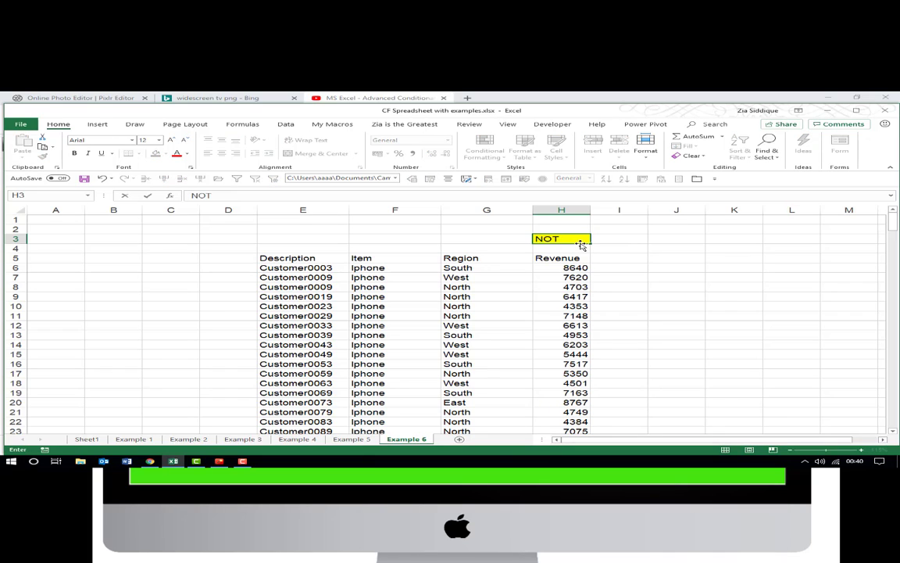
key(BackSpace)
text(RTH)
key(Return)
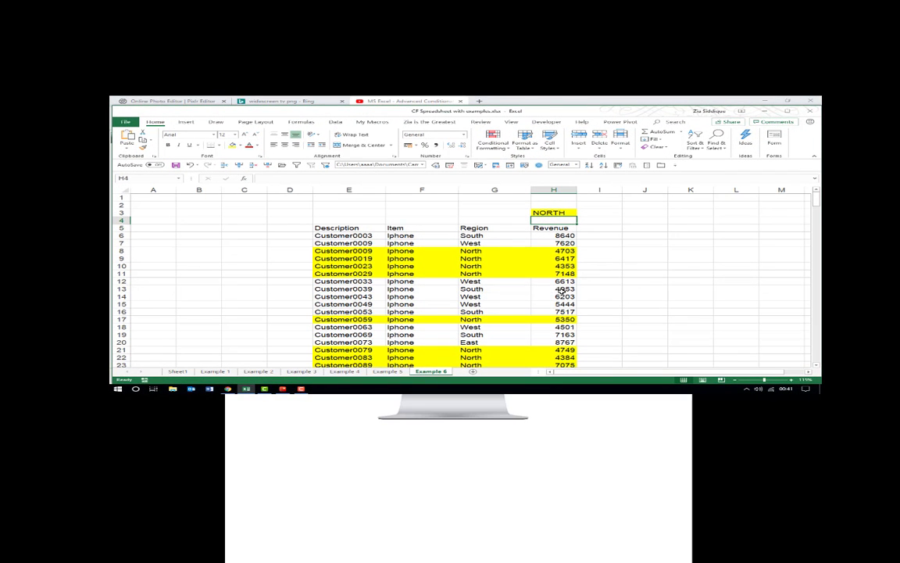
scroll(608, 312, down, 4)
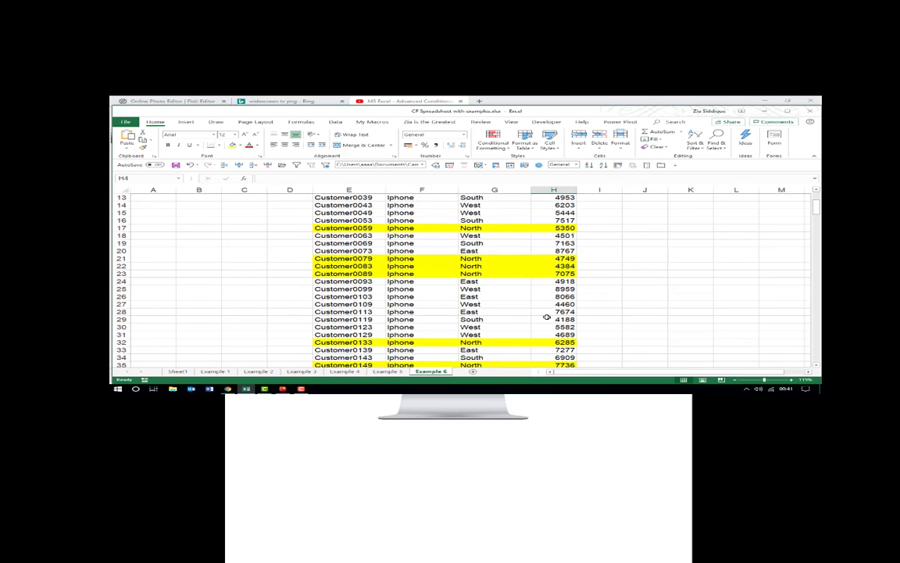
scroll(547, 317, up, 4)
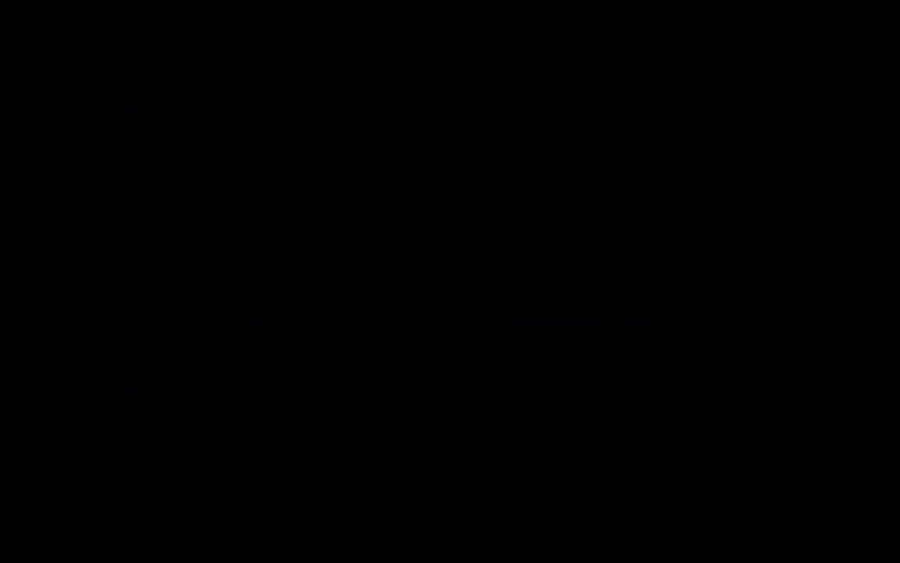